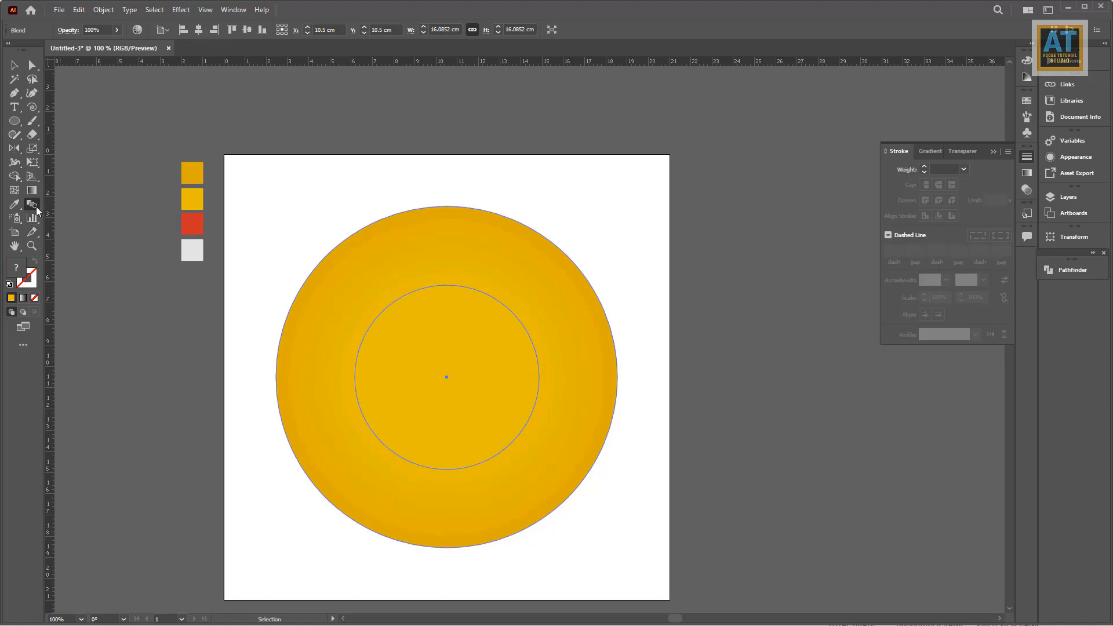
Set the circle blend's spacing to Specified Steps with 5 steps.
double_click(32, 204)
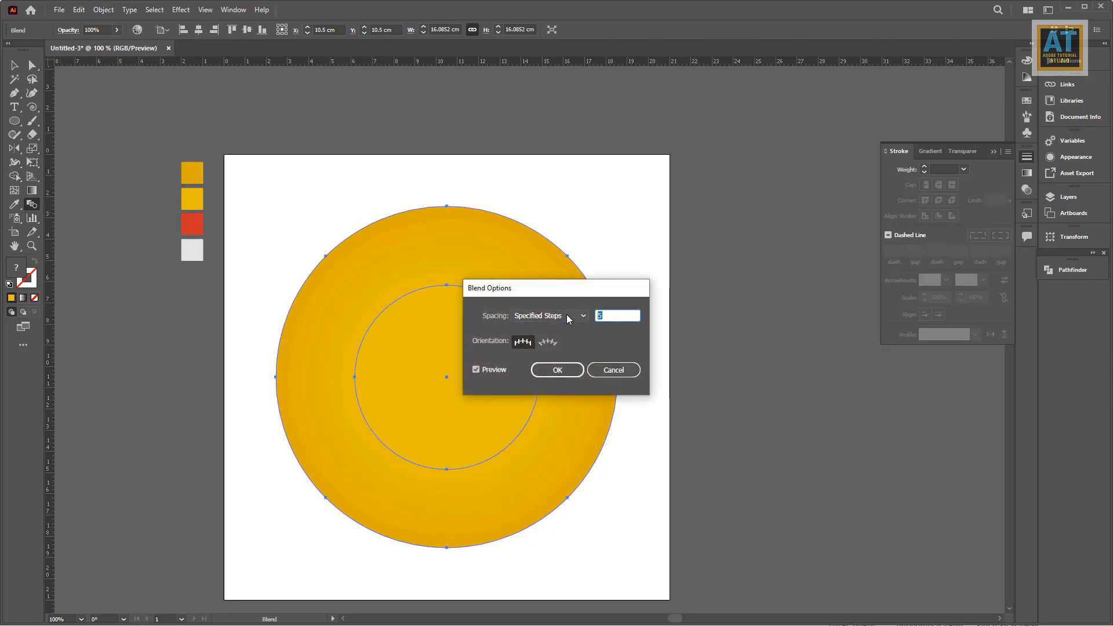
key("Return")
key("v")
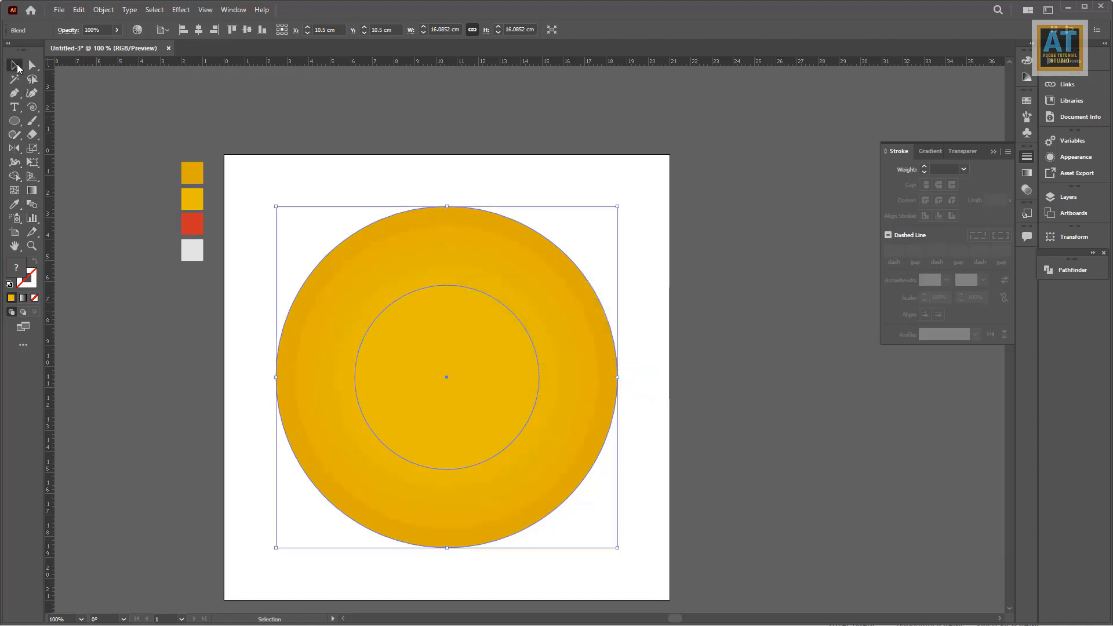
Scale the blended circles down evenly around their center to about 14.5 cm wide.
key("ctrl+shift+a")
left_click(512, 386)
left_click_drag(618, 550, 599, 551)
left_click(104, 248)
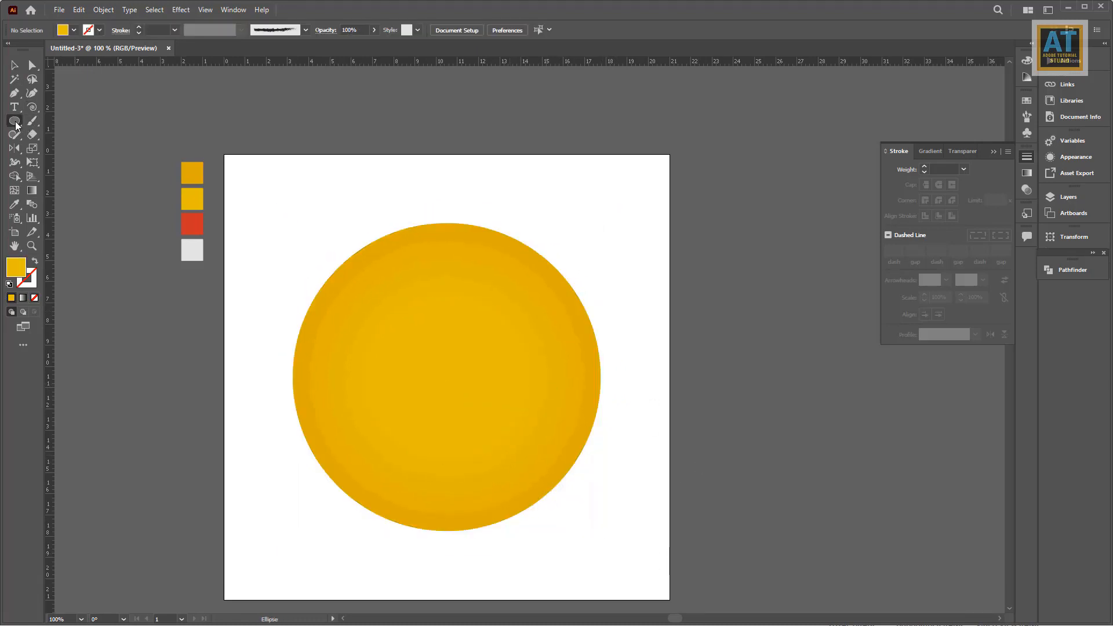
Create a 21 cm by 21 cm square with the Rectangle tool.
left_click_drag(16, 126, 63, 121)
left_click(236, 171)
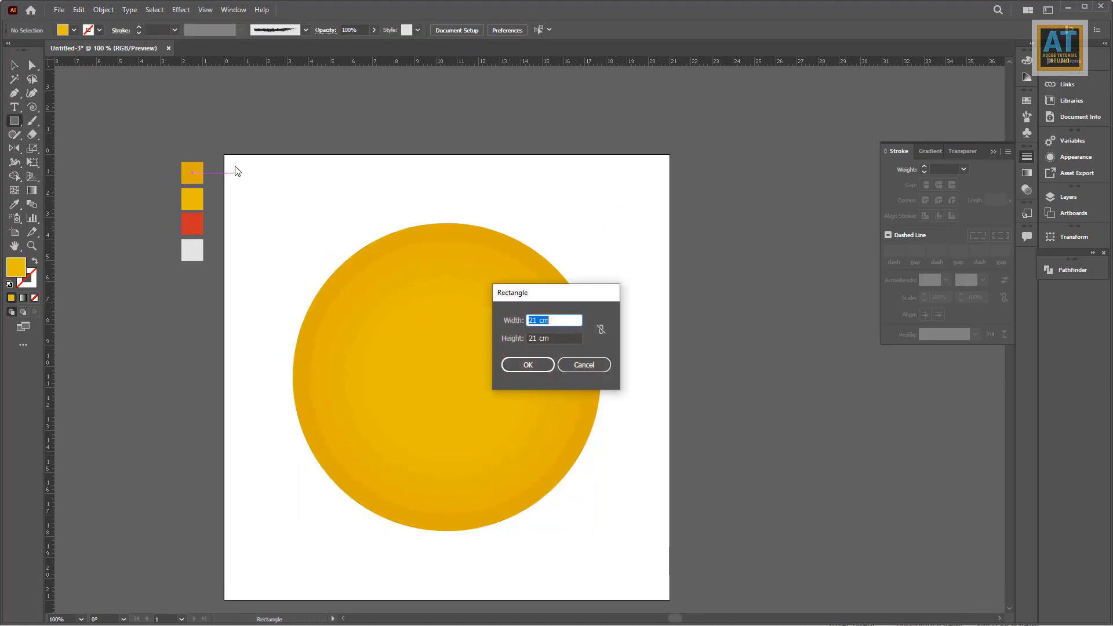
type("21")
key("Tab")
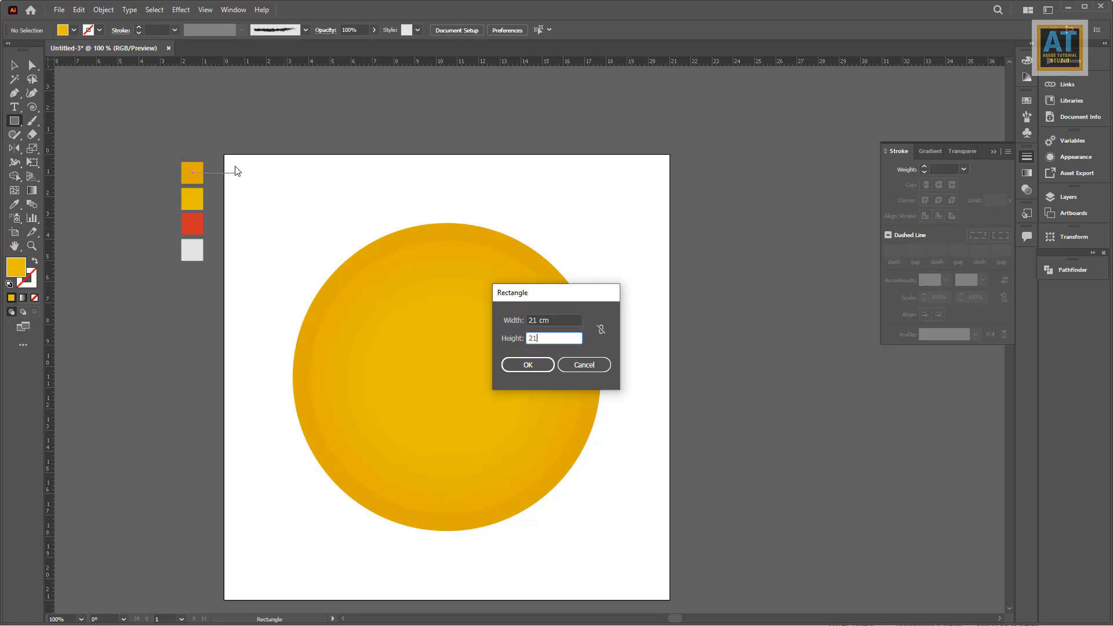
type("21")
key("Return")
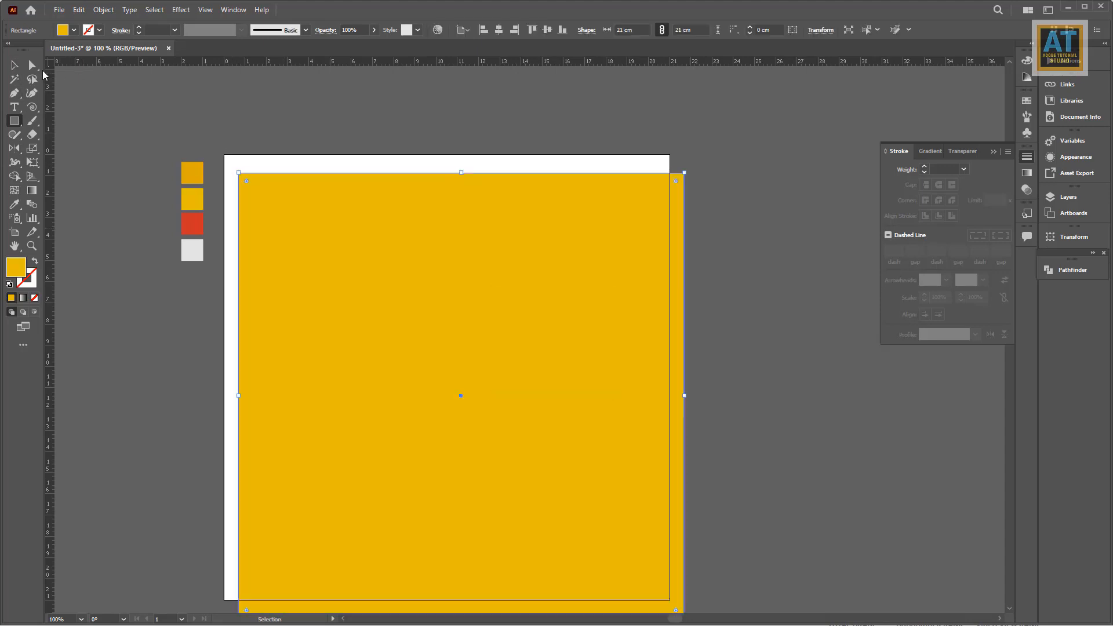
Center the square on the artboard and send it to the back behind the blended circles.
key("v")
left_click(498, 32)
left_click(546, 30)
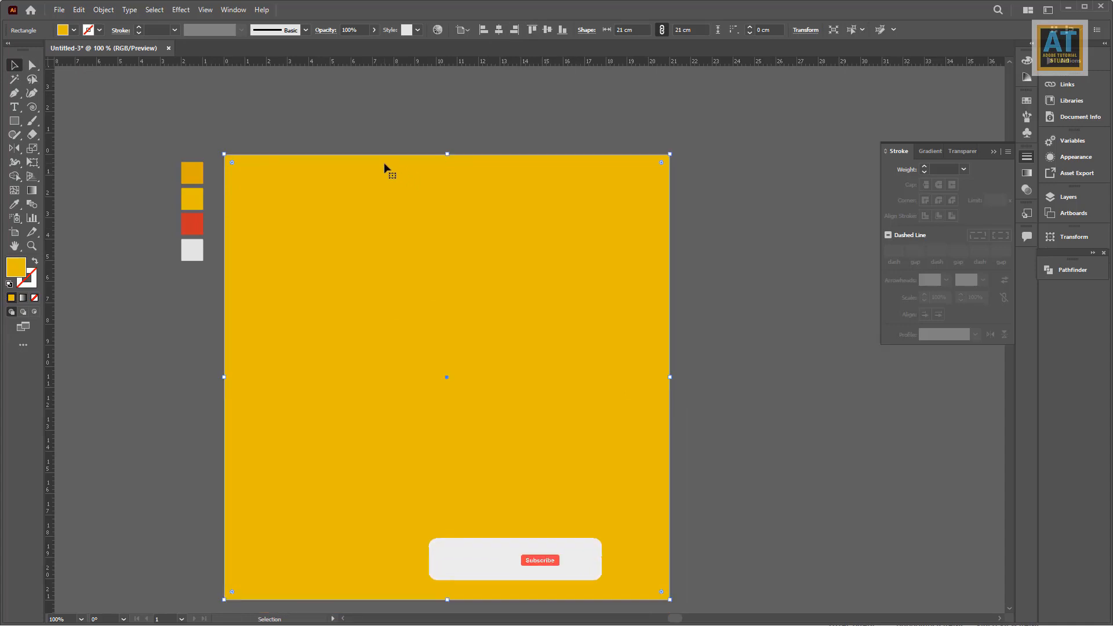
right_click(385, 167)
mouse_move(426, 375)
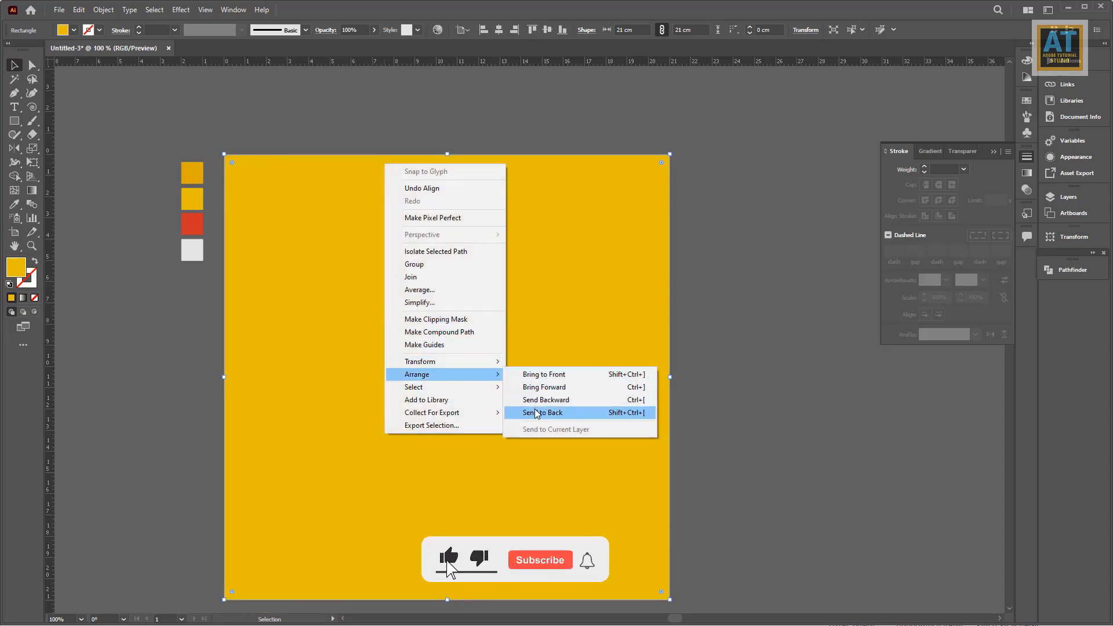
left_click(534, 411)
Fill the background square with the darker orange sampled from the blend's outer circle.
key("i")
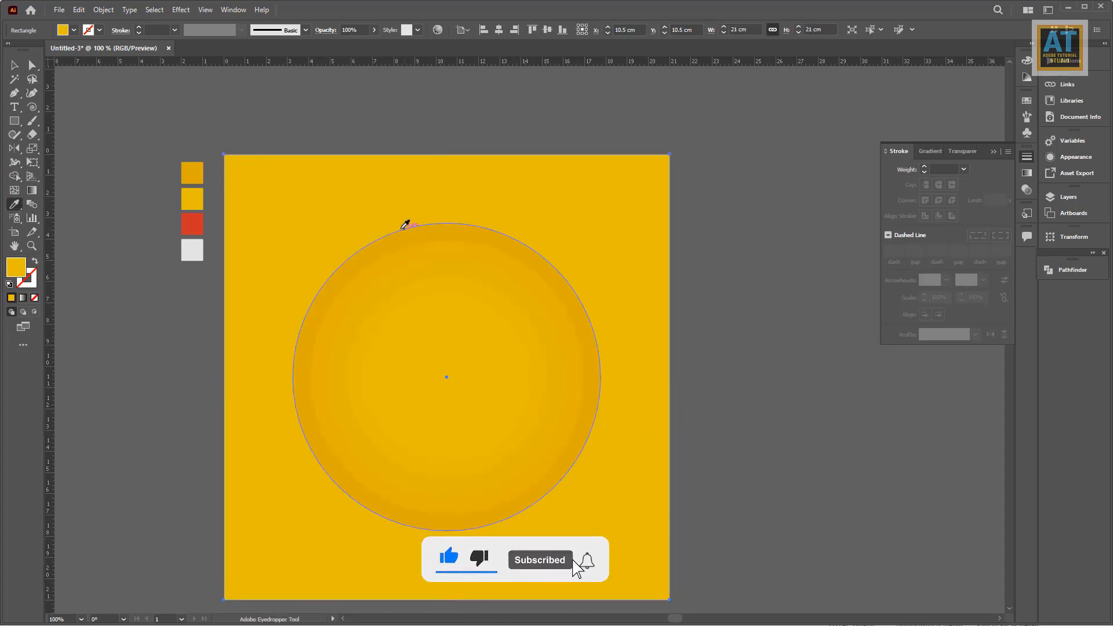
left_click(404, 233)
left_click(15, 65)
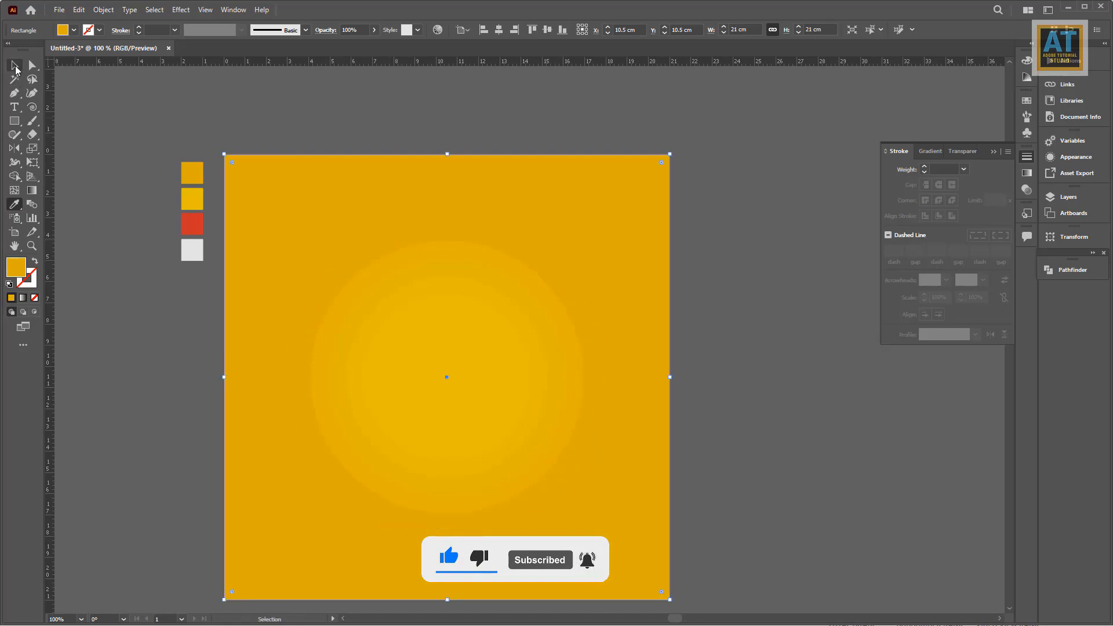
Enlarge the blended circles and move them slightly up on the artboard, keeping them horizontally centered.
left_click(473, 369)
left_click_drag(603, 509, 626, 537)
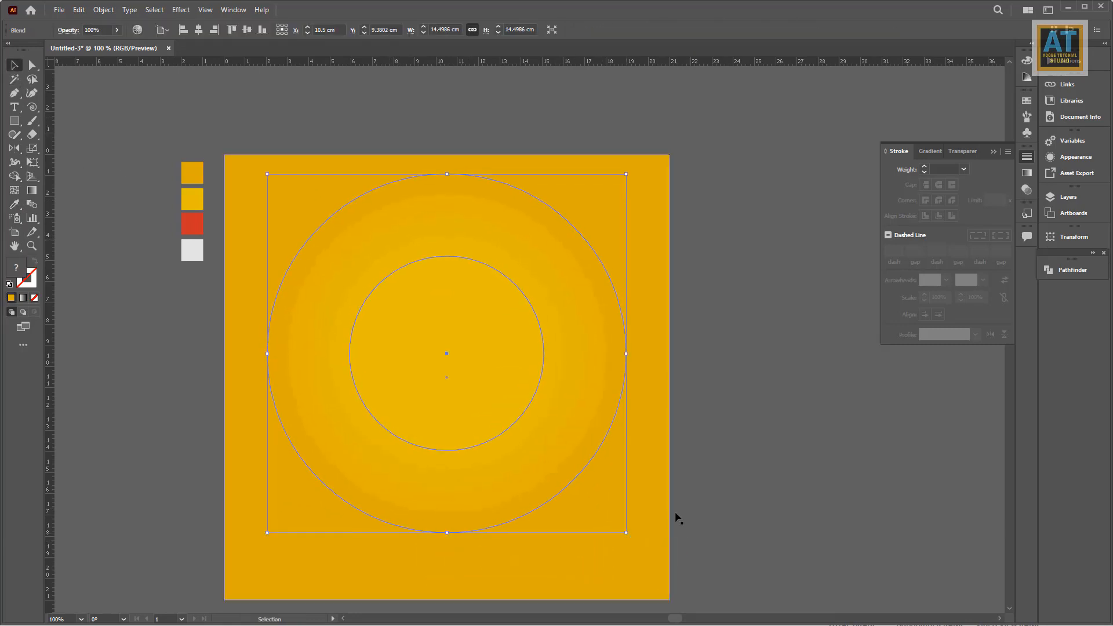
left_click(92, 224)
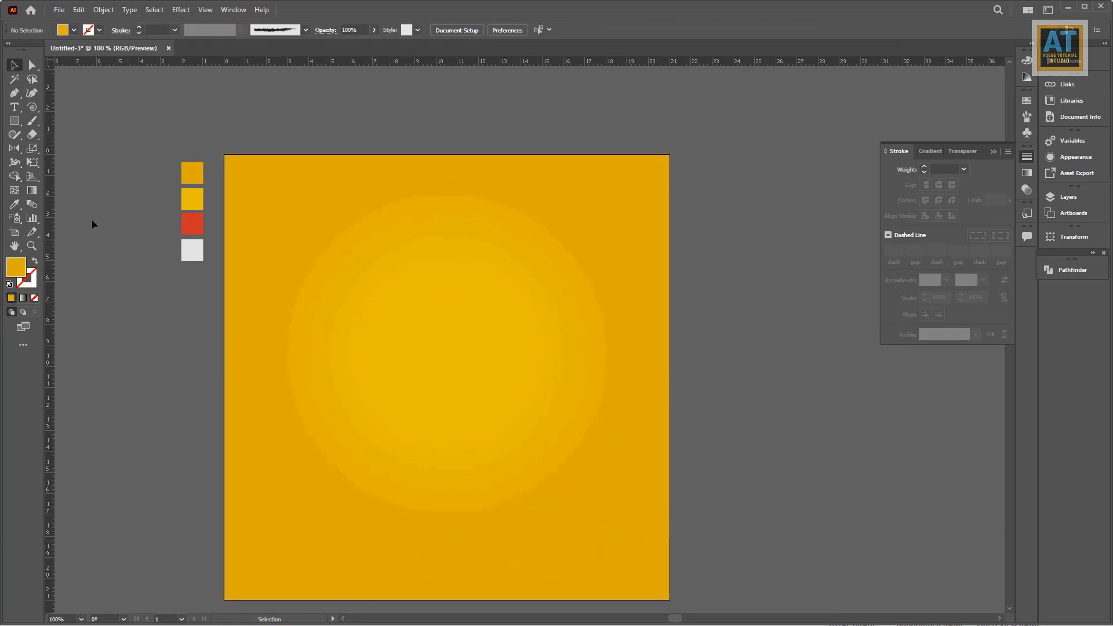
Begin a jagged path with the Pen tool just outside the artboard's lower left side.
left_click(203, 528)
left_click(254, 514)
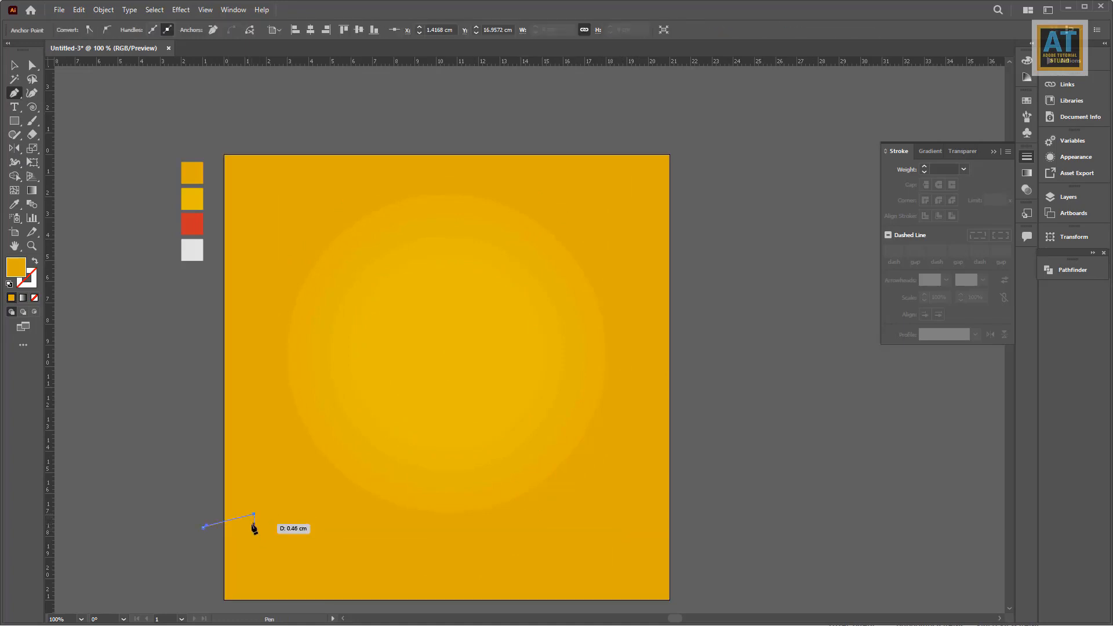
left_click(253, 523)
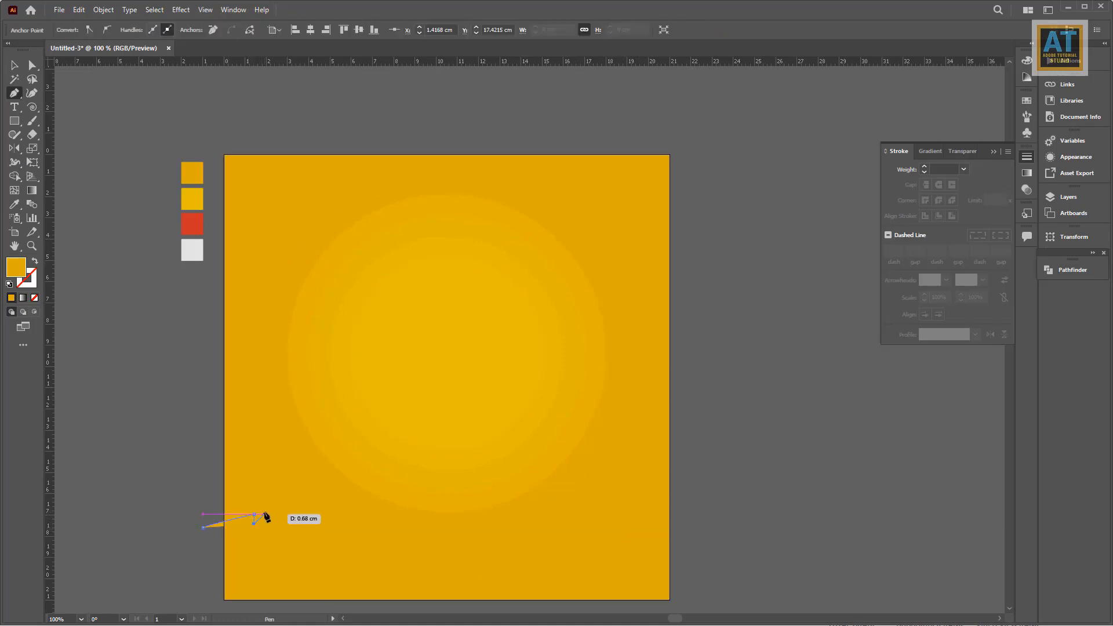
Swap the path's fill and stroke, leaving no fill, and set the stroke color to ffffff.
left_click(35, 263)
double_click(31, 287)
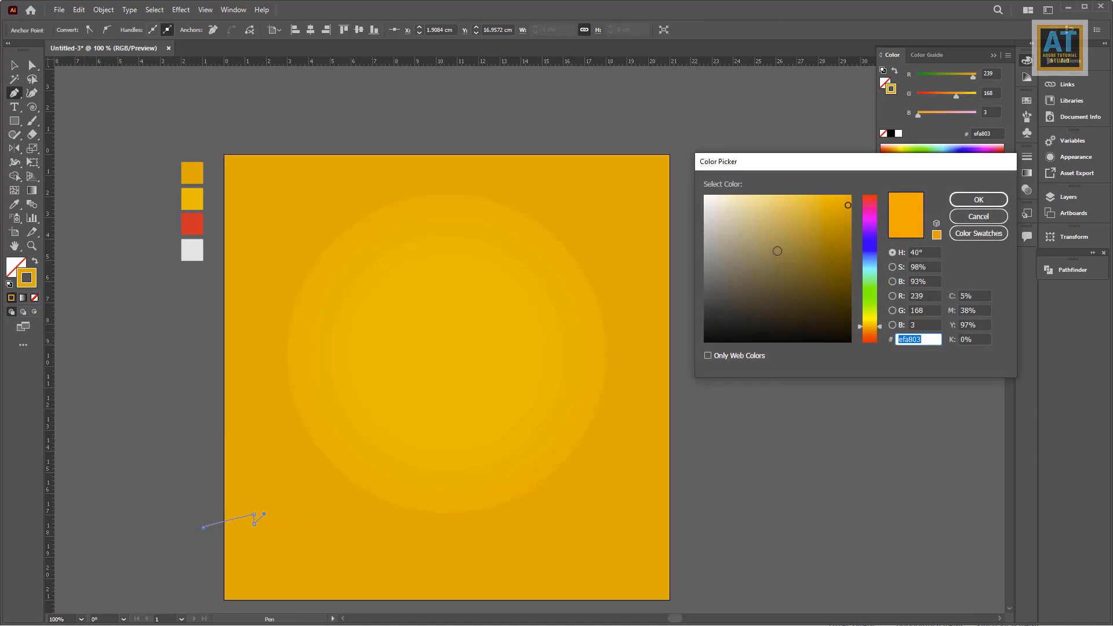
type("ffffff")
left_click(978, 199)
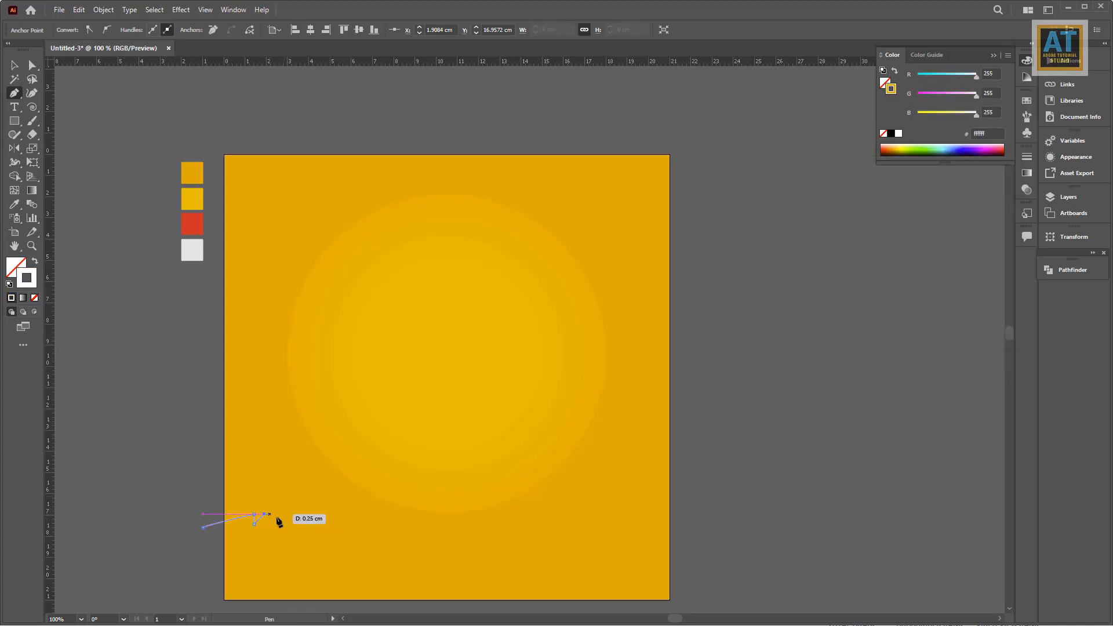
Continue the path in uneven zigzag segments across the lower artboard to just beyond its right edge and deselect it.
left_click(297, 512)
left_click(315, 506)
left_click(320, 514)
left_click(327, 514)
left_click(349, 508)
left_click(369, 515)
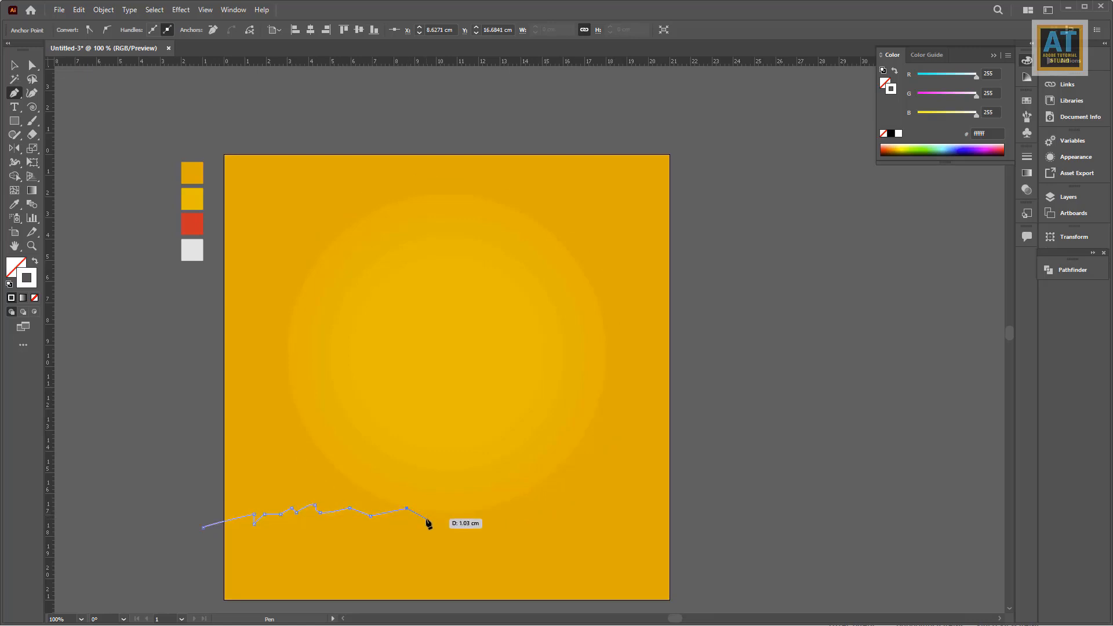
left_click(431, 515)
left_click(473, 503)
left_click(490, 511)
left_click(503, 500)
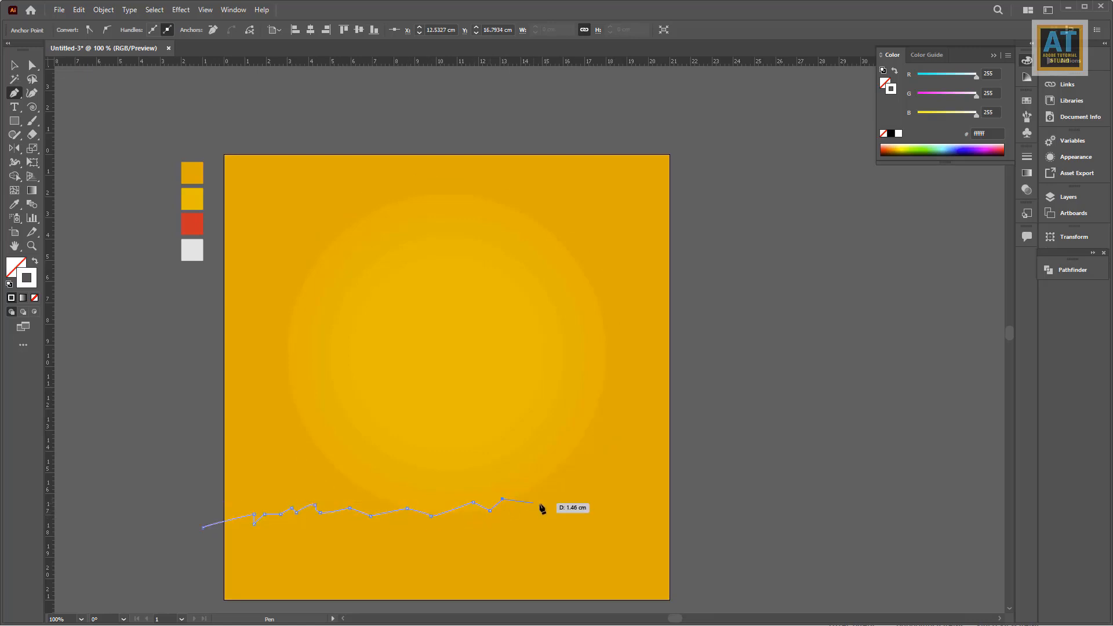
left_click(541, 506)
left_click(568, 493)
left_click(588, 500)
left_click(632, 502)
left_click(650, 490)
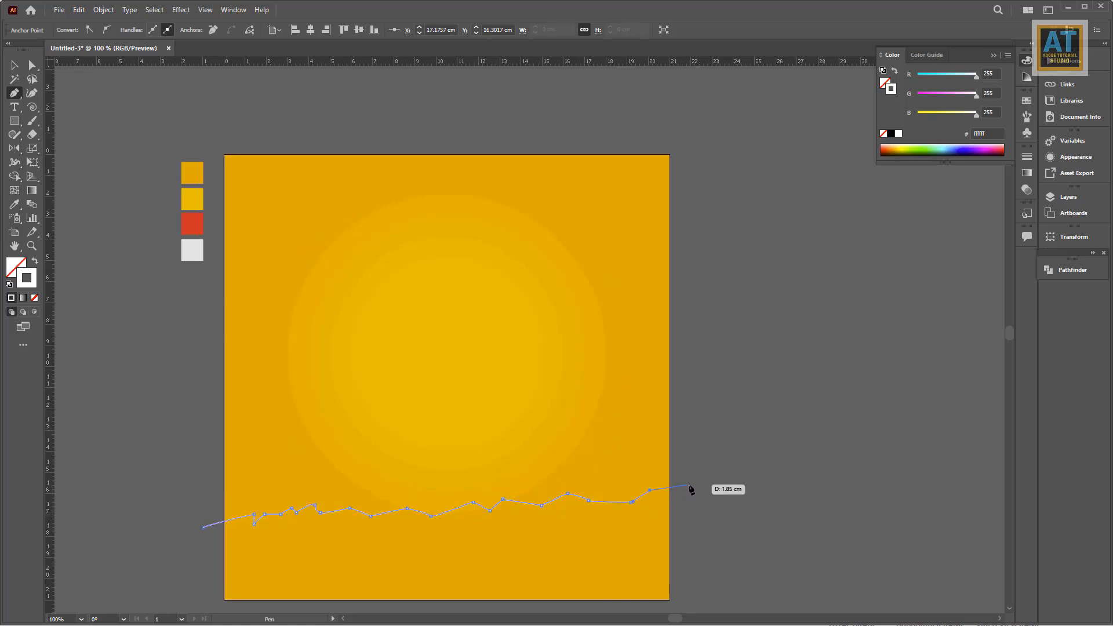
left_click(14, 65)
left_click(105, 97)
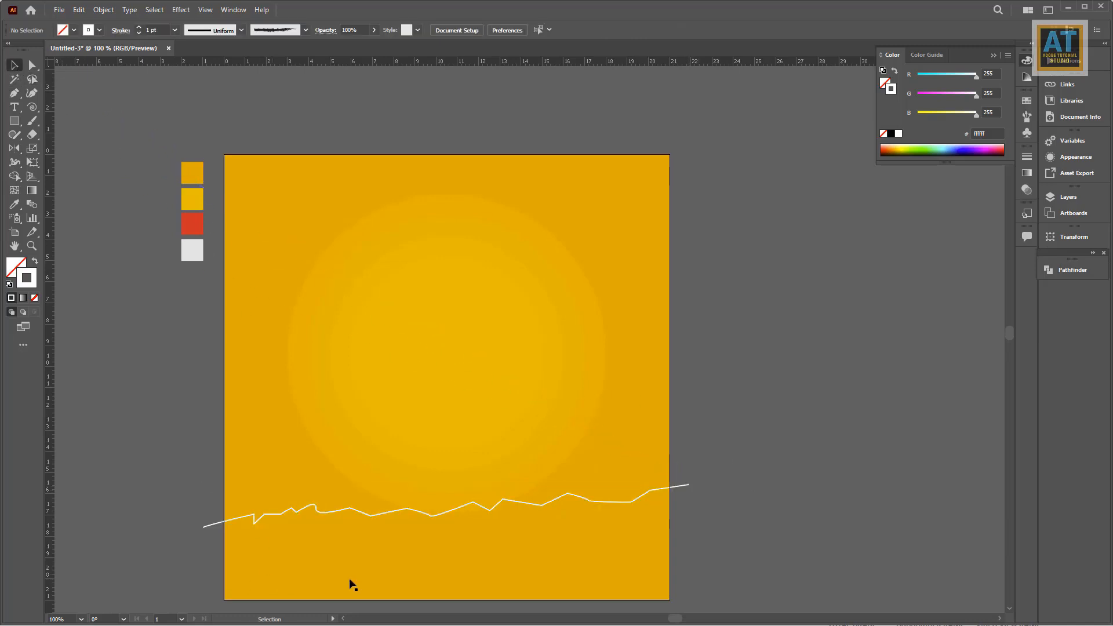
Set the jagged path's stroke weight to 7 pt.
left_click_drag(688, 517, 500, 406)
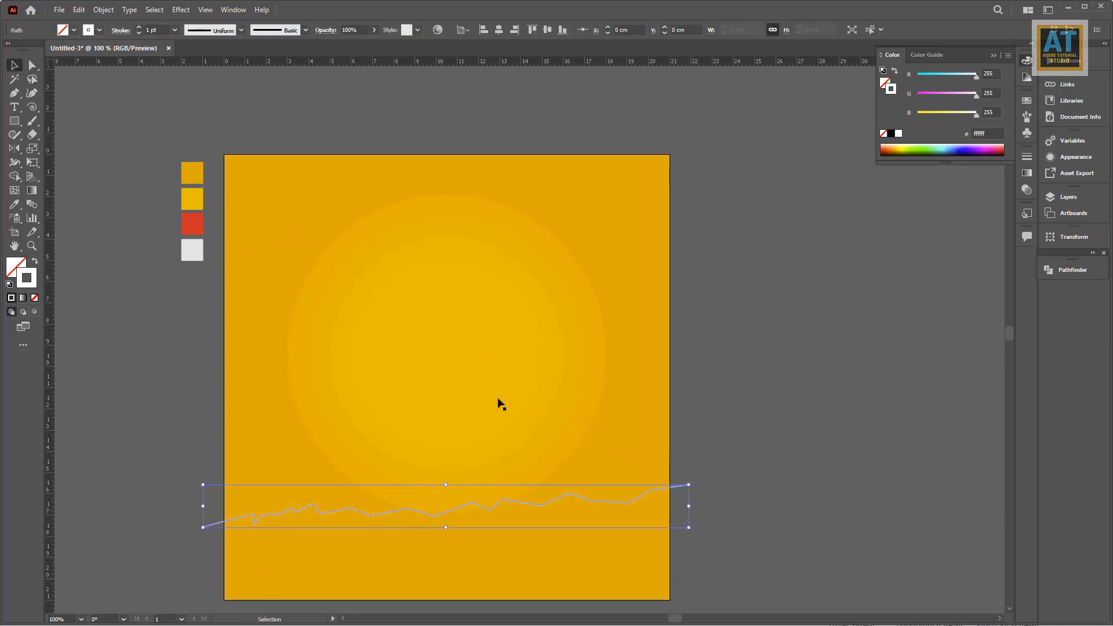
left_click(138, 26)
left_click(139, 27)
left_click(139, 27)
left_click(138, 27)
left_click(138, 27)
left_click(138, 26)
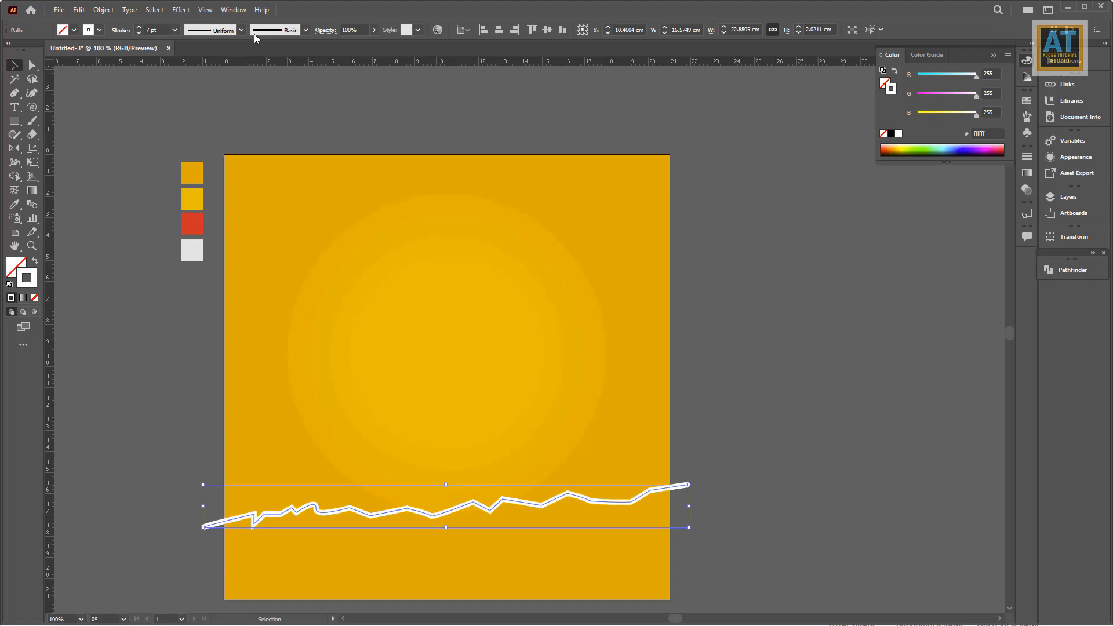
Apply a Zig Zag effect to the path with an absolute size of 0.1 cm, 2 ridges per segment and corner points.
left_click(181, 10)
mouse_move(213, 105)
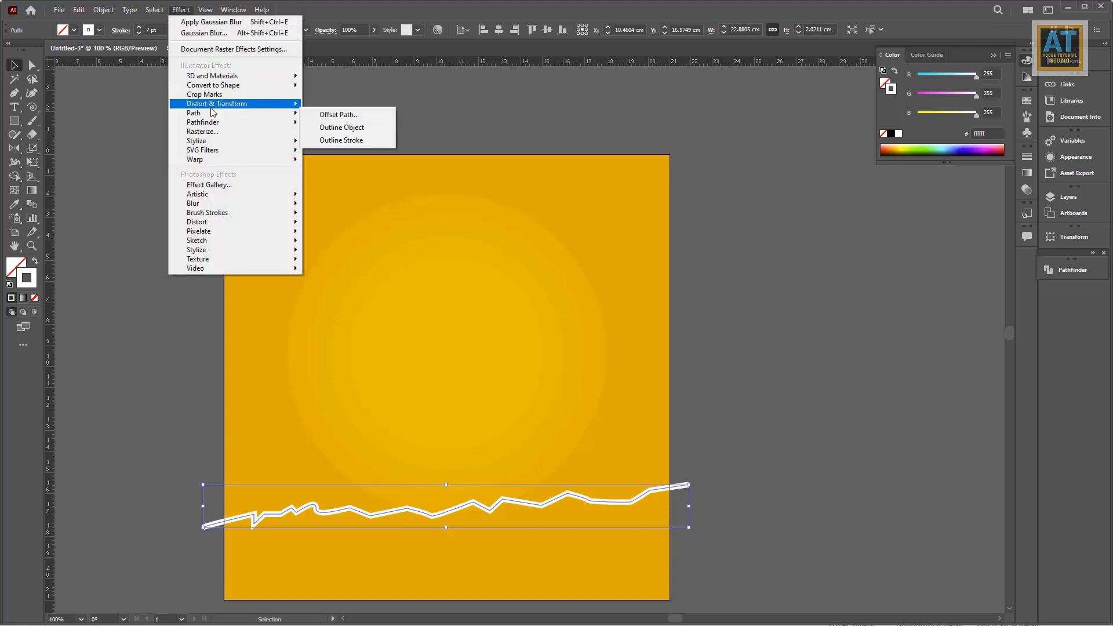
left_click(334, 182)
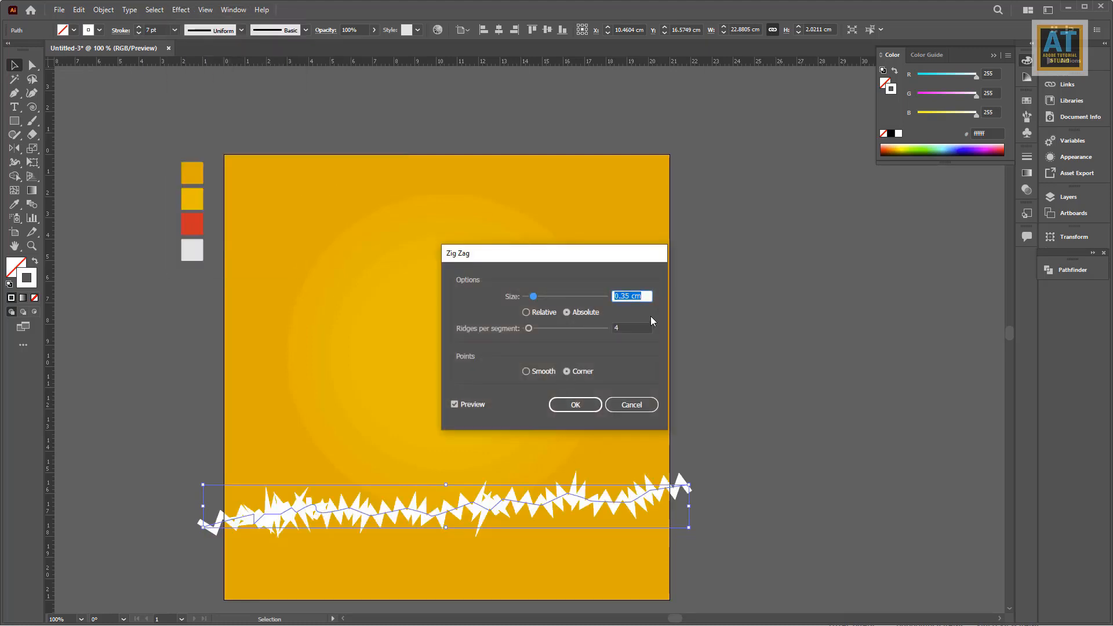
left_click(631, 299)
scroll(631, 299, "down", 1)
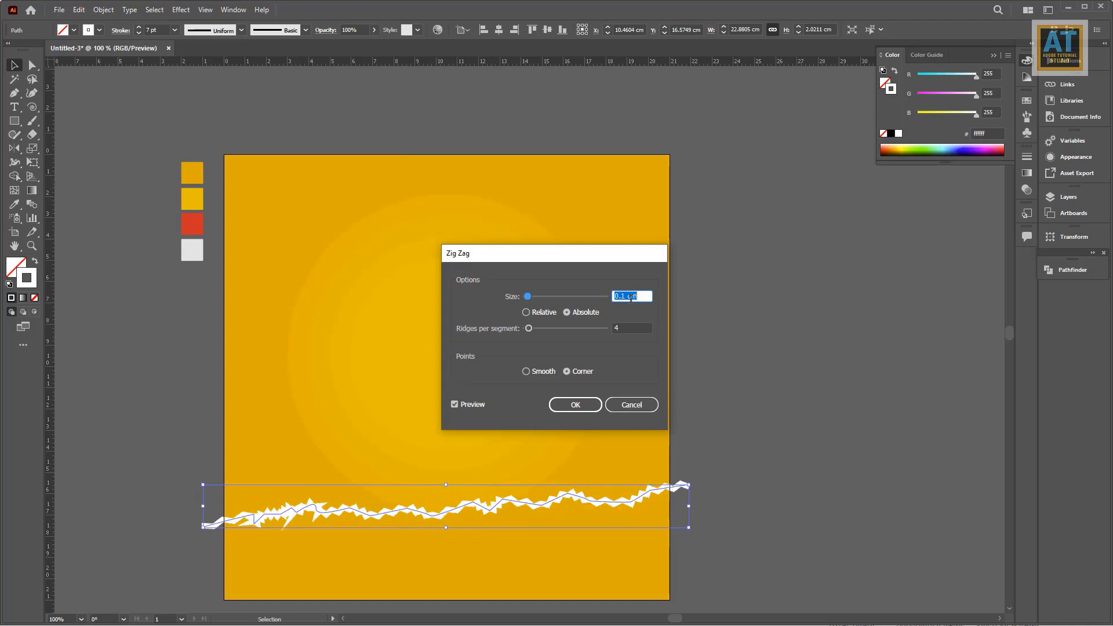
scroll(631, 298, "down", 1)
scroll(631, 298, "up", 1)
left_click(634, 328)
double_click(634, 328)
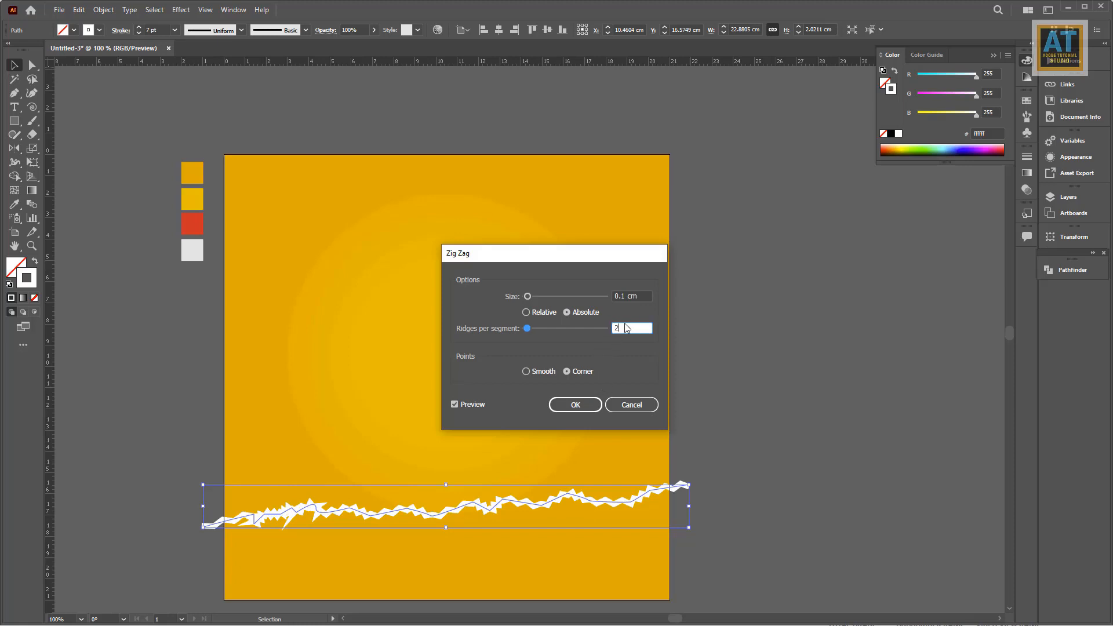
type("2")
key("Return")
Stretch the jagged path past both sides of the artboard to about 41 cm wide and rotate it slightly counterclockwise.
left_click_drag(203, 507, 121, 507)
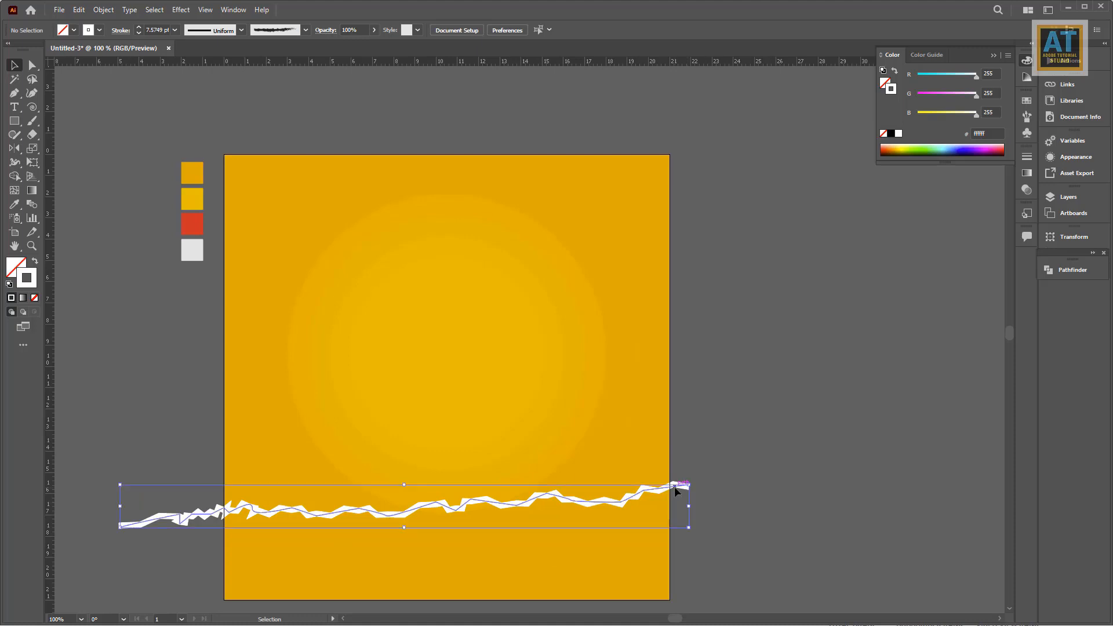
left_click_drag(688, 505, 839, 505)
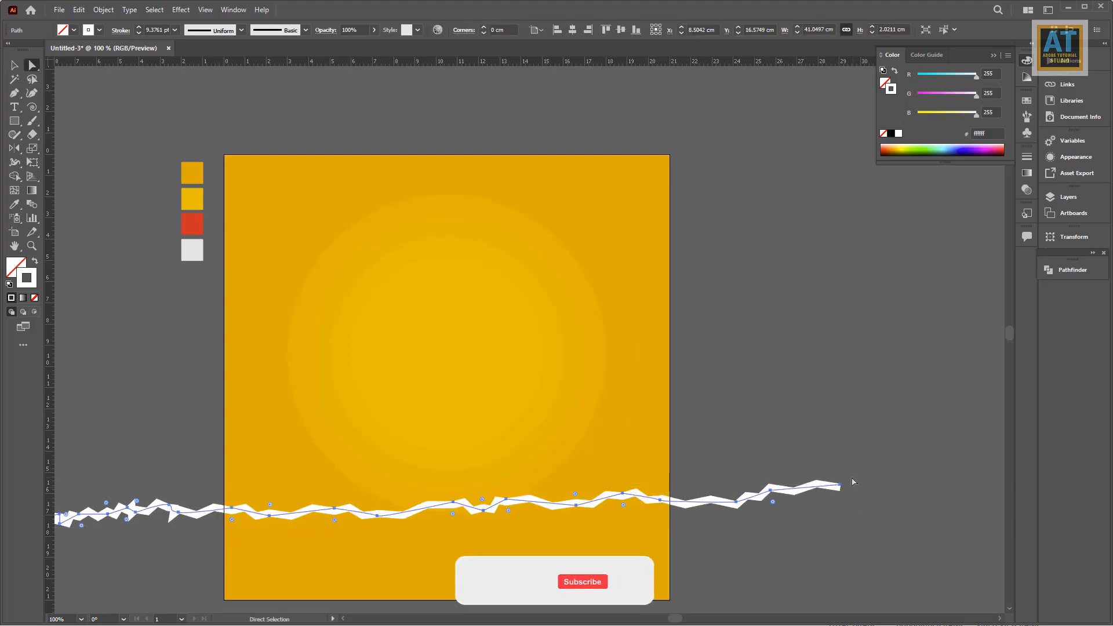
key("a")
key("v")
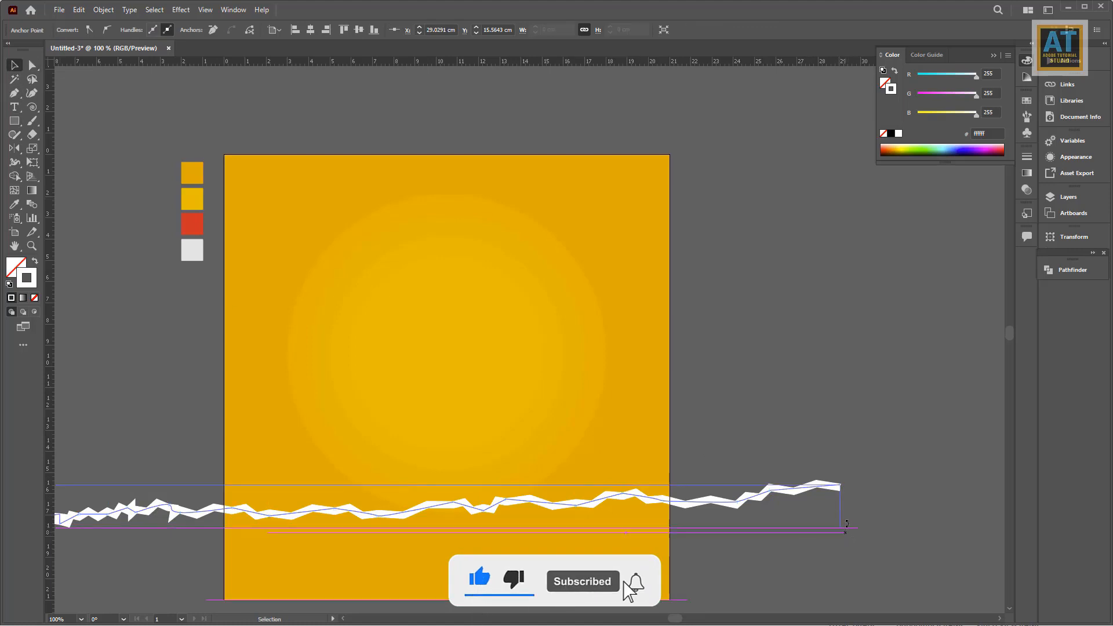
left_click_drag(847, 536, 849, 496)
Expand the path's appearance, and expand its fill and stroke into a solid shape.
left_click(100, 11)
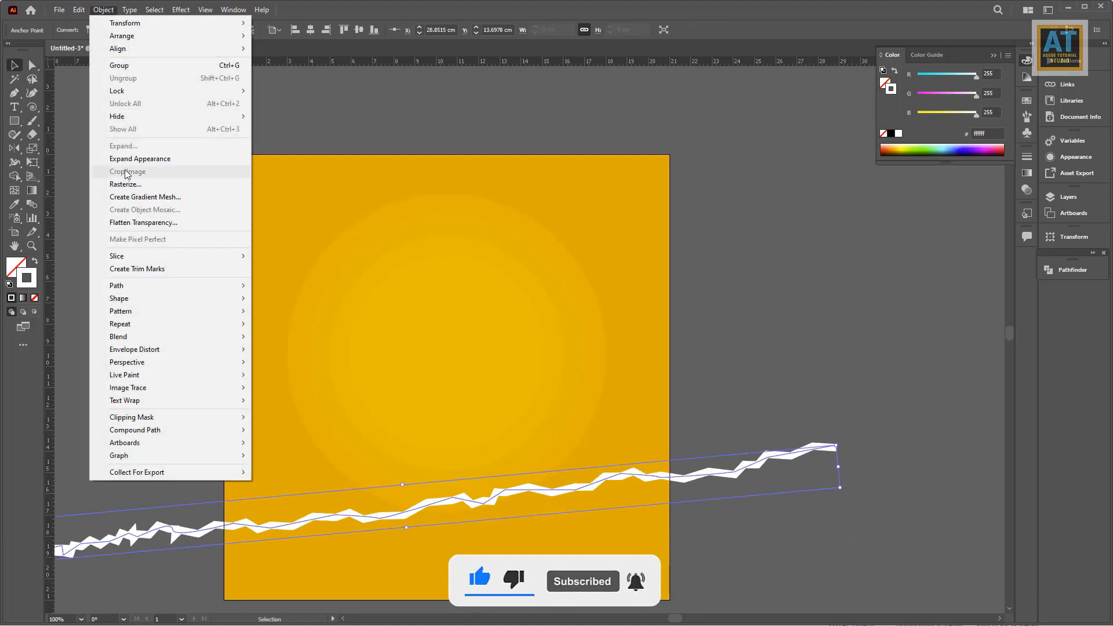
left_click(121, 161)
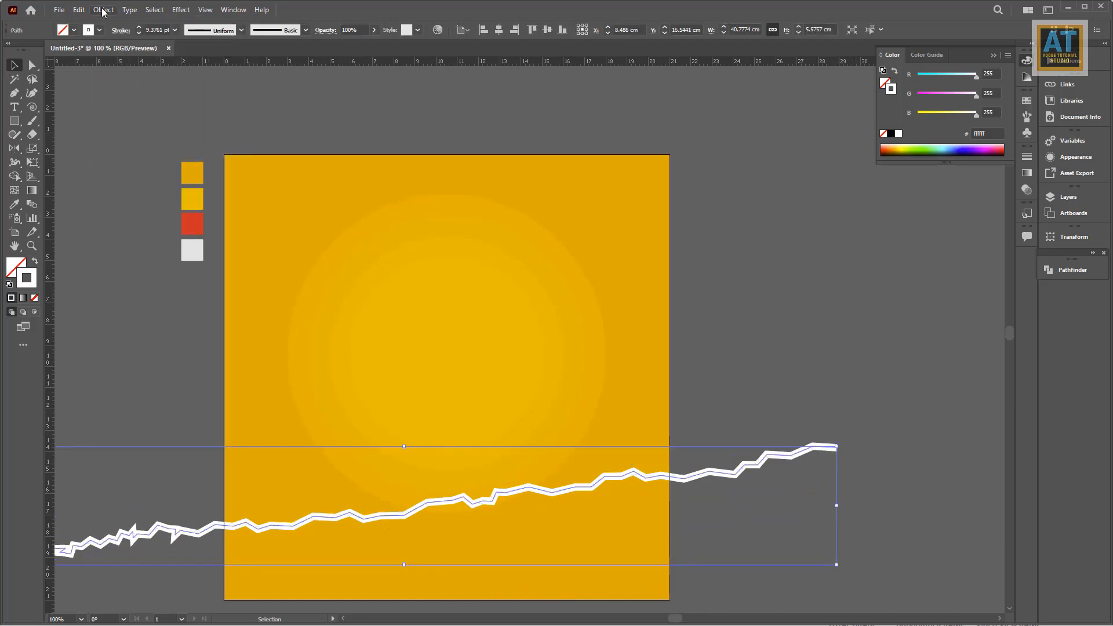
left_click(104, 11)
left_click(122, 146)
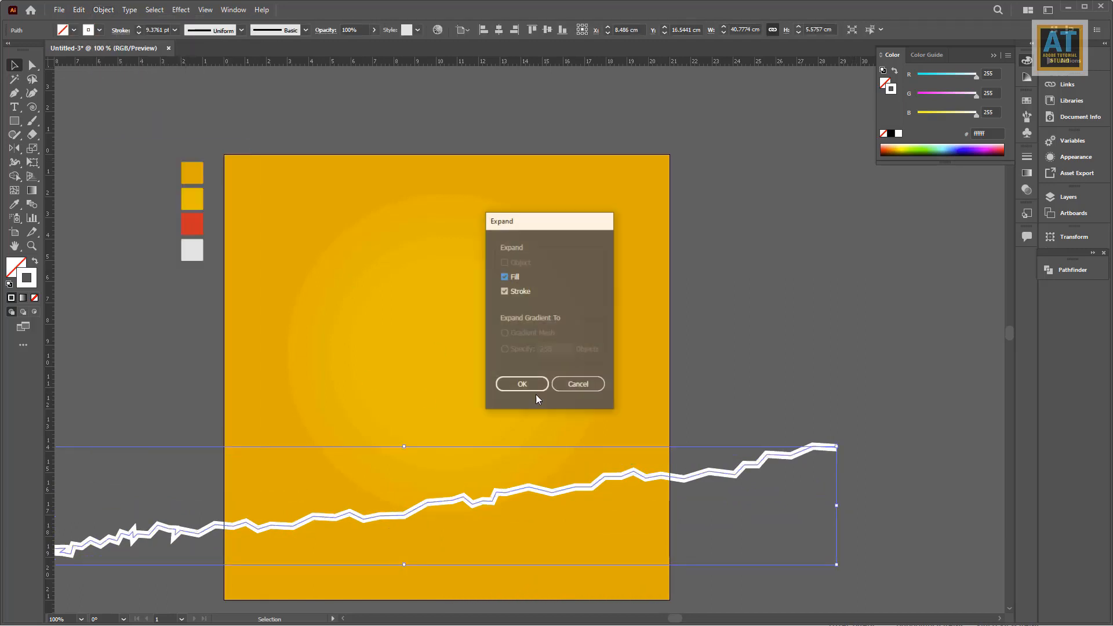
left_click(522, 383)
Draw a rectangle 21 cm wide and about 9 cm high over the lower artboard and fill it with the red swatch color.
left_click_drag(695, 458, 712, 417)
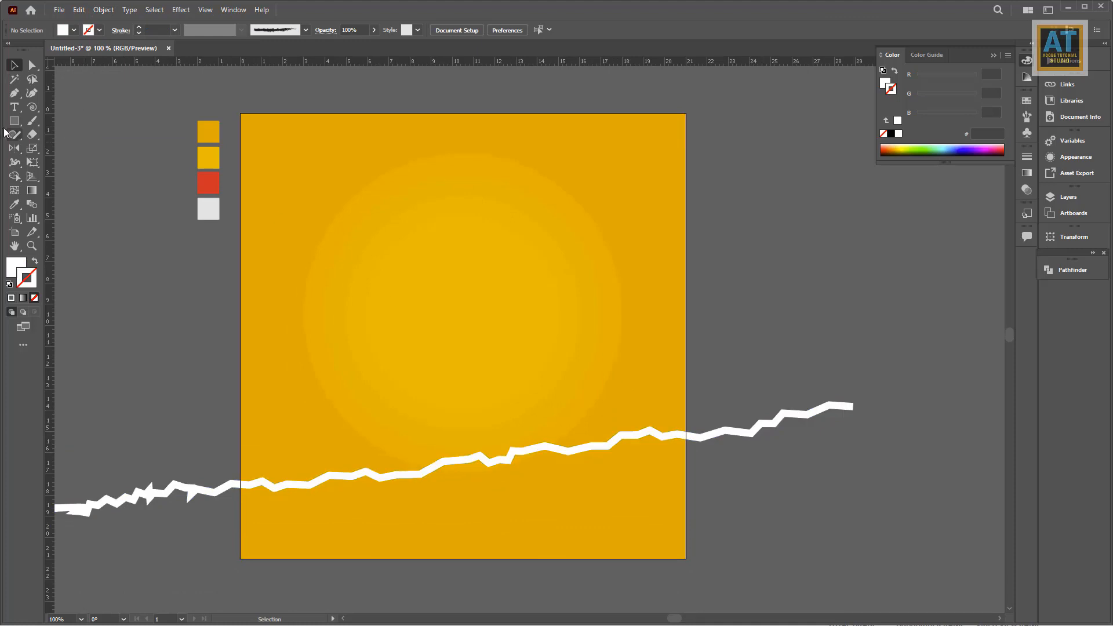
left_click_drag(241, 367, 686, 555)
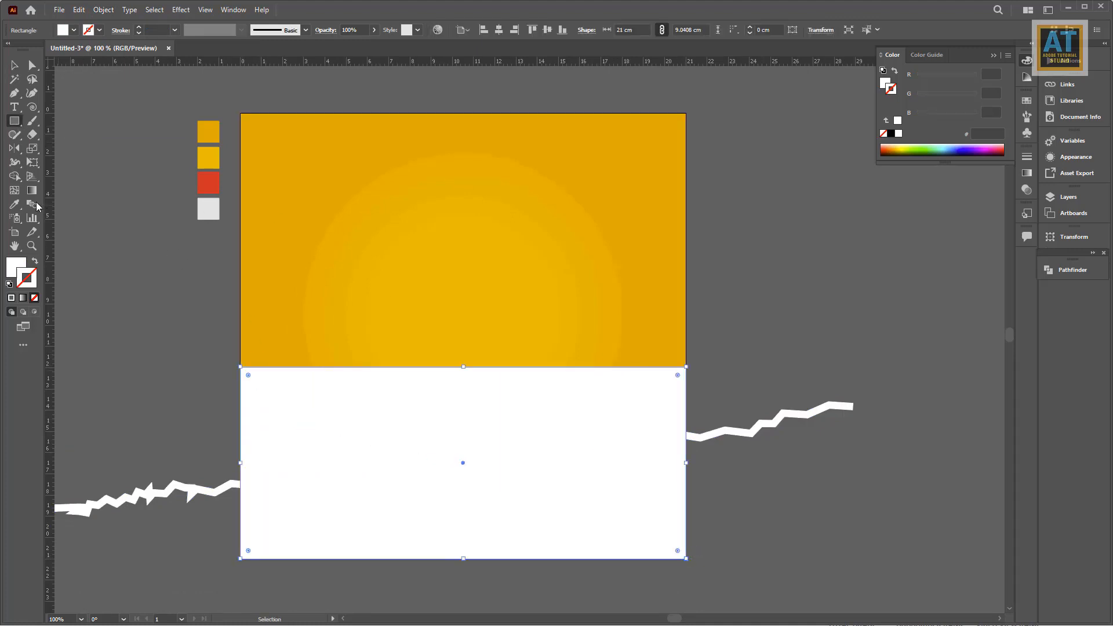
key("i")
left_click(199, 185)
left_click(13, 66)
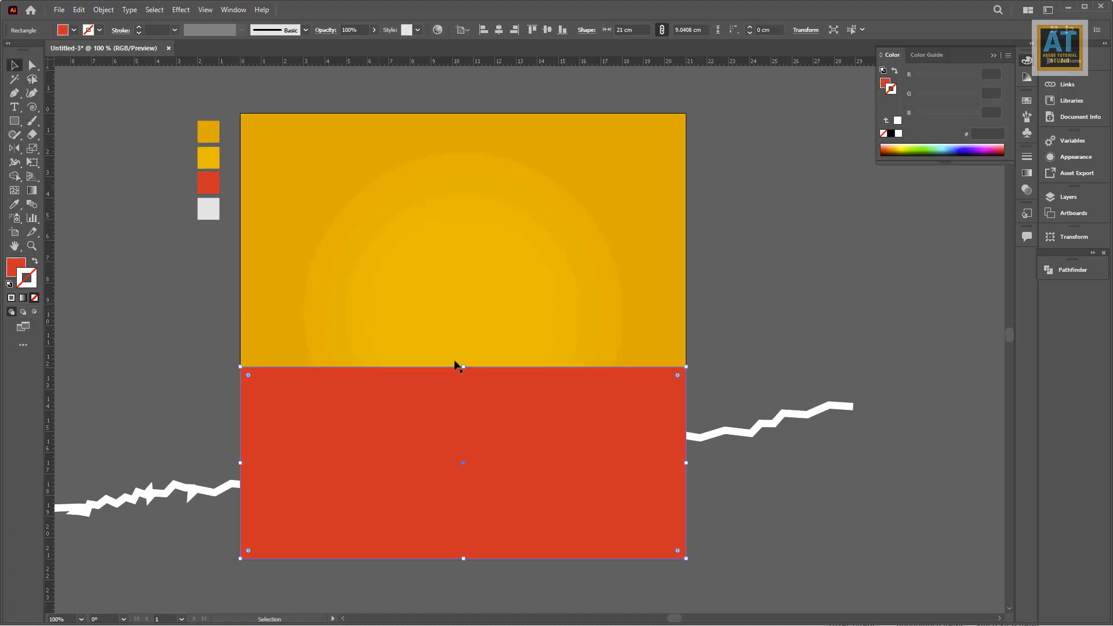
Use Shape Builder to remove the red area above the jagged strip and the strip's ends outside the artboard.
left_click(726, 433, "shift")
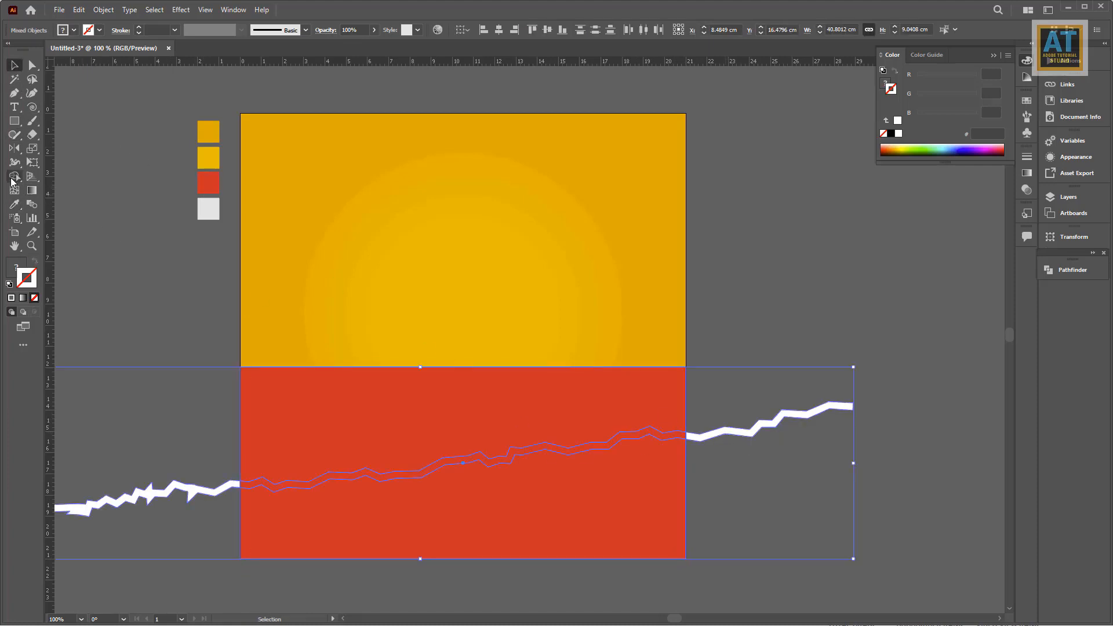
left_click(12, 177)
left_click(717, 436, "alt")
left_click(519, 416, "alt")
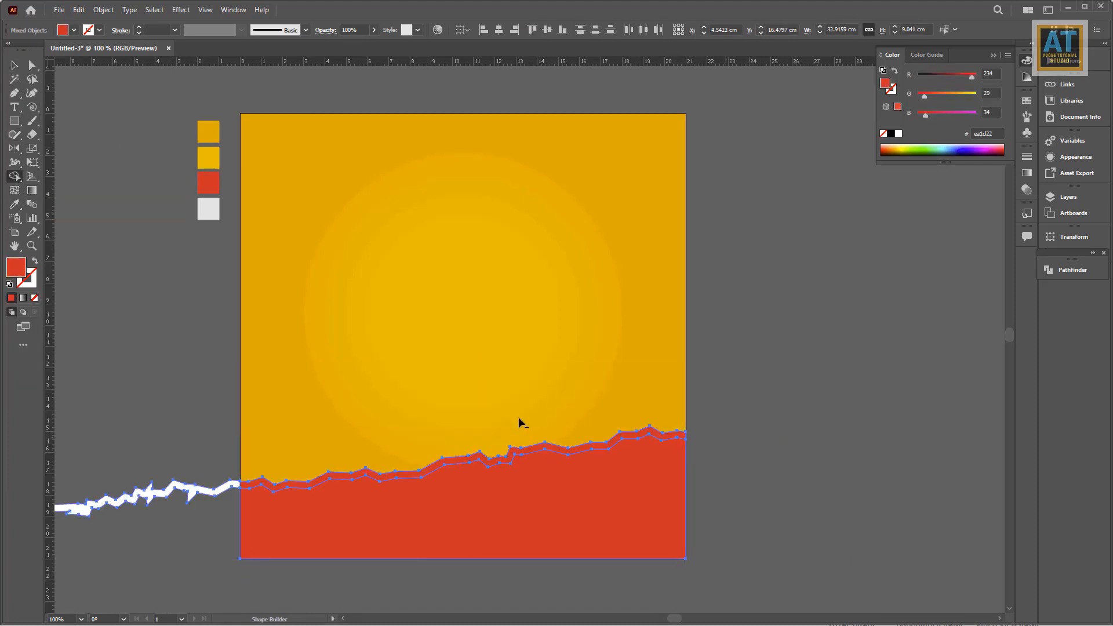
left_click(197, 501, "alt")
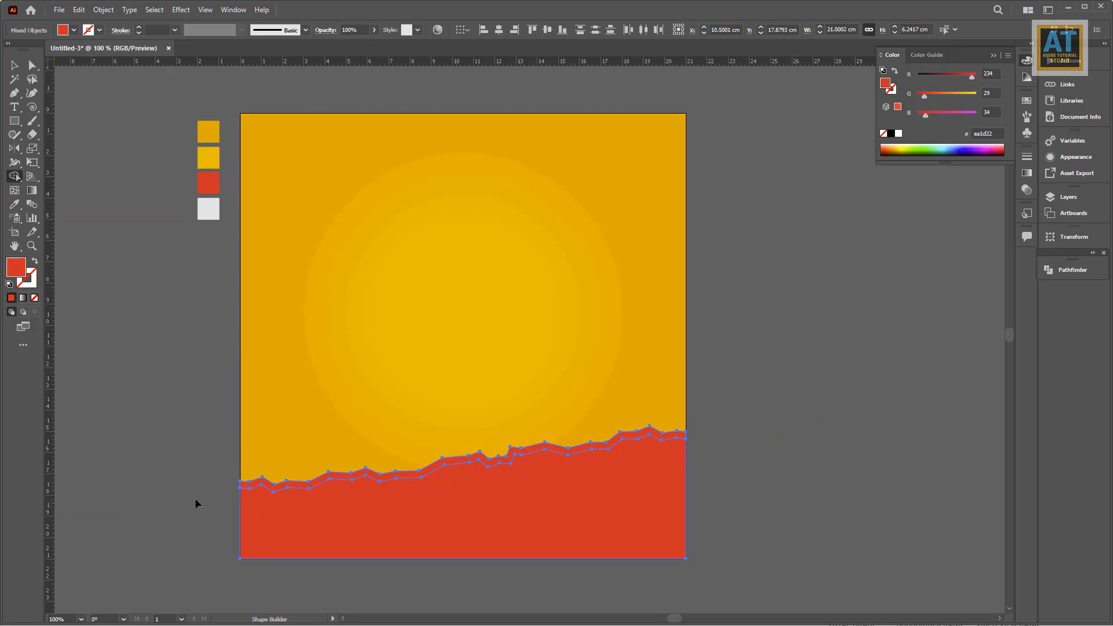
Fill the torn lower section with the light grey swatch color.
left_click(14, 65)
left_click(417, 493)
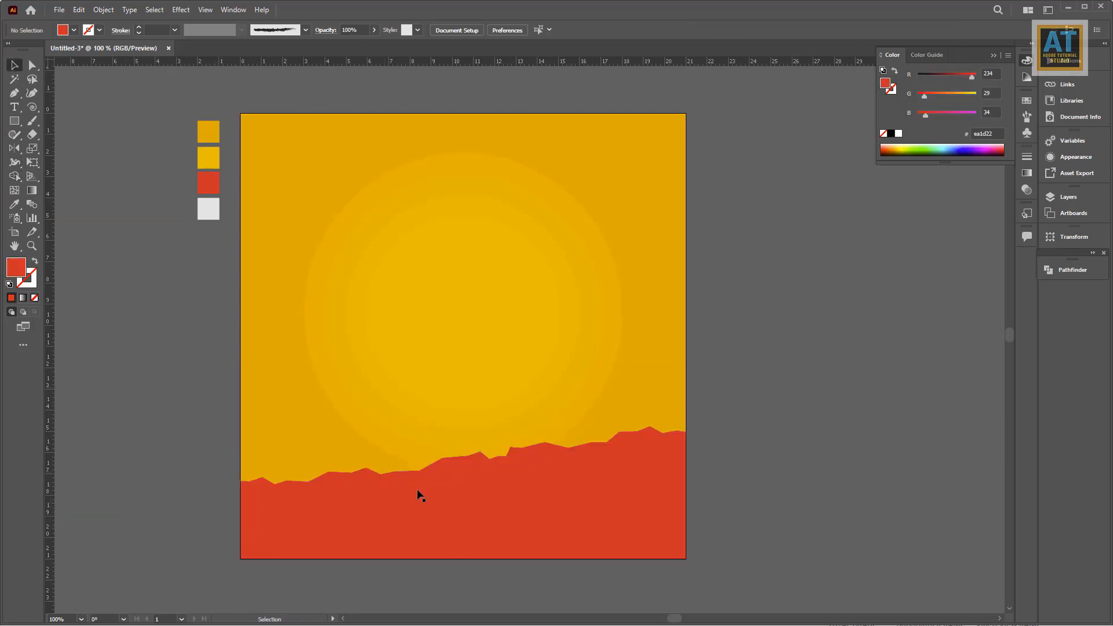
left_click(14, 205)
left_click(209, 209)
left_click(18, 68)
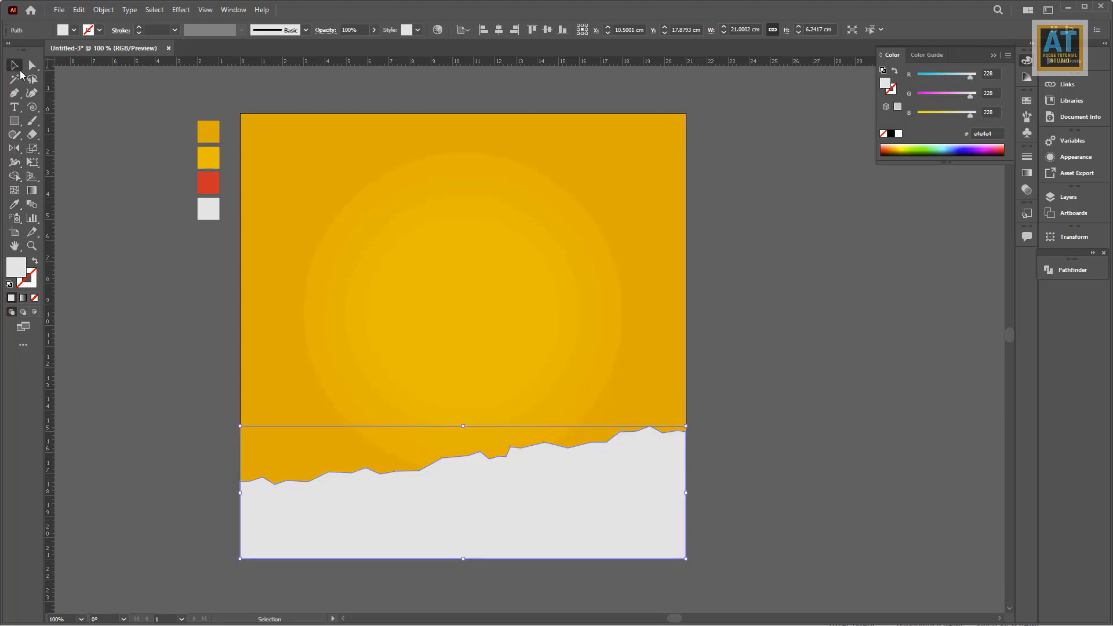
Bring the jagged strip in front of the grey lower section and fill it with the light grey swatch color.
left_click_drag(723, 443, 666, 475)
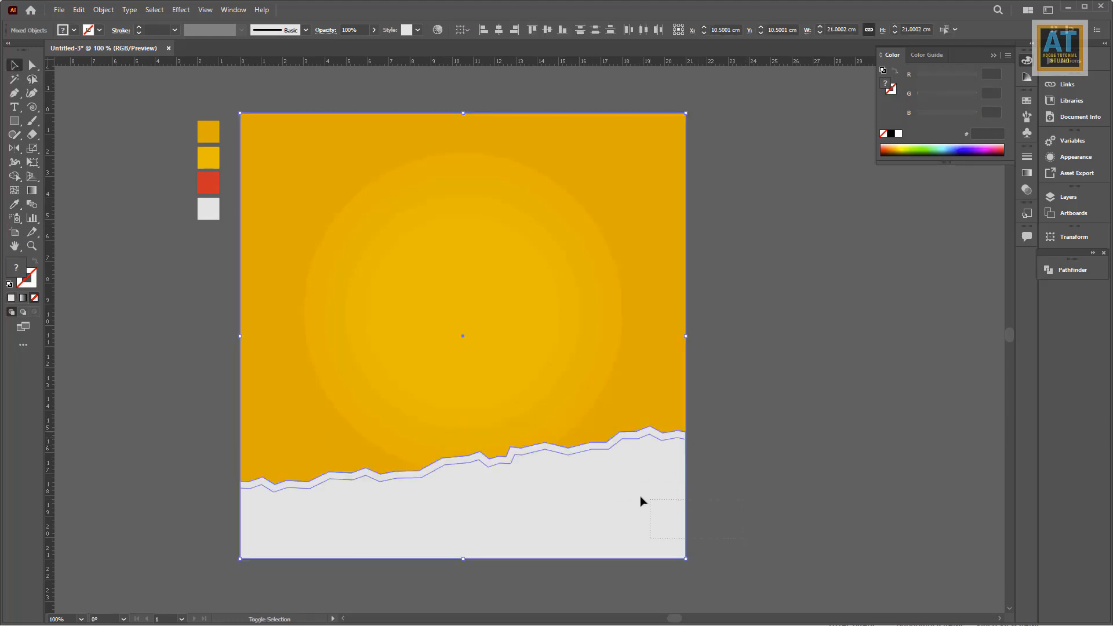
left_click(655, 472)
right_click(620, 435)
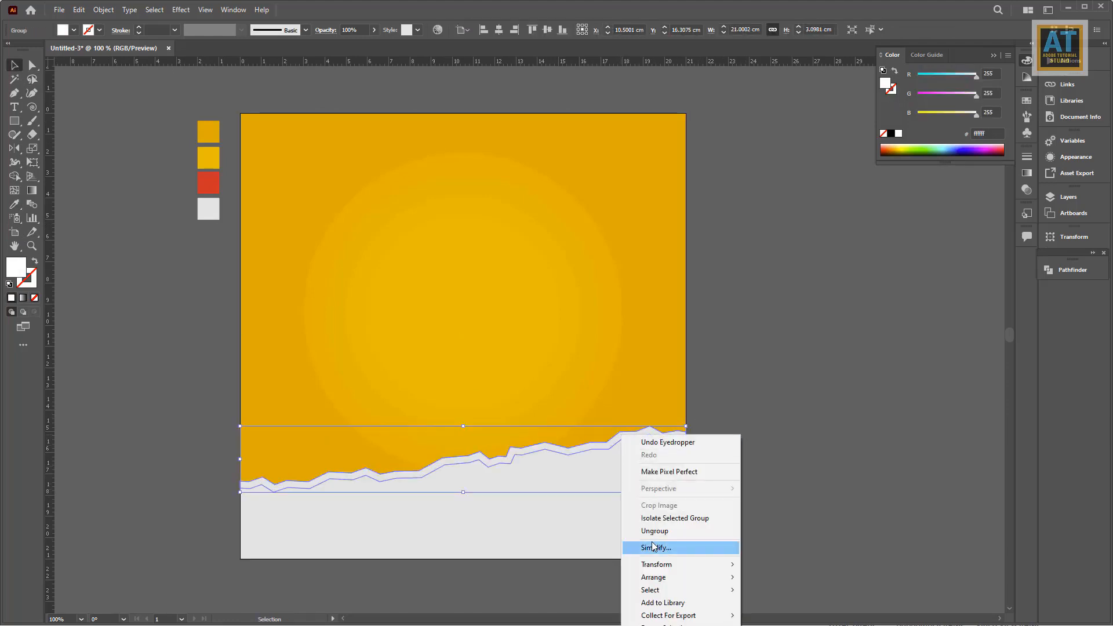
mouse_move(658, 577)
left_click(764, 578)
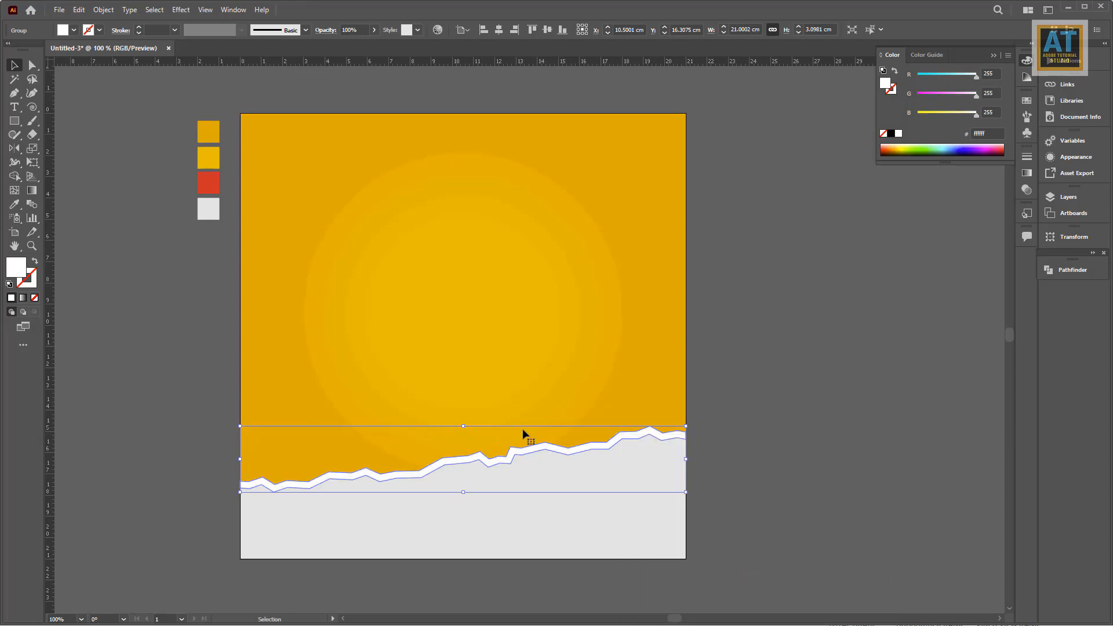
left_click(15, 209)
left_click(208, 209)
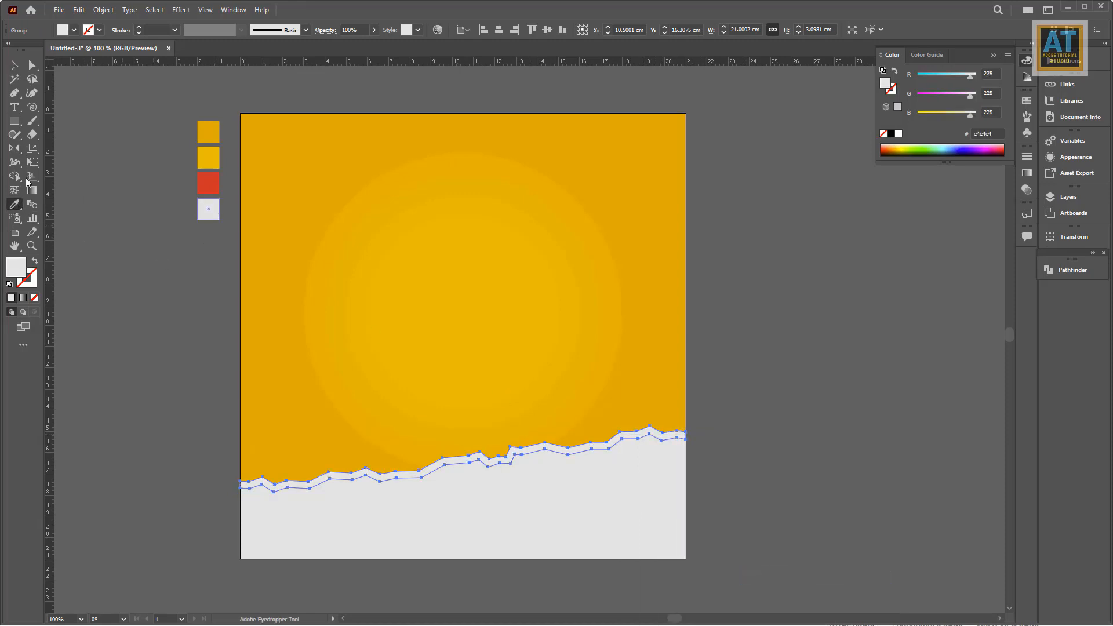
left_click(17, 68)
Apply a Drop Shadow to the jagged strip with Multiply mode, 40% opacity, 0.1 cm X and Y offsets and 0.1764 cm blur.
left_click(181, 10)
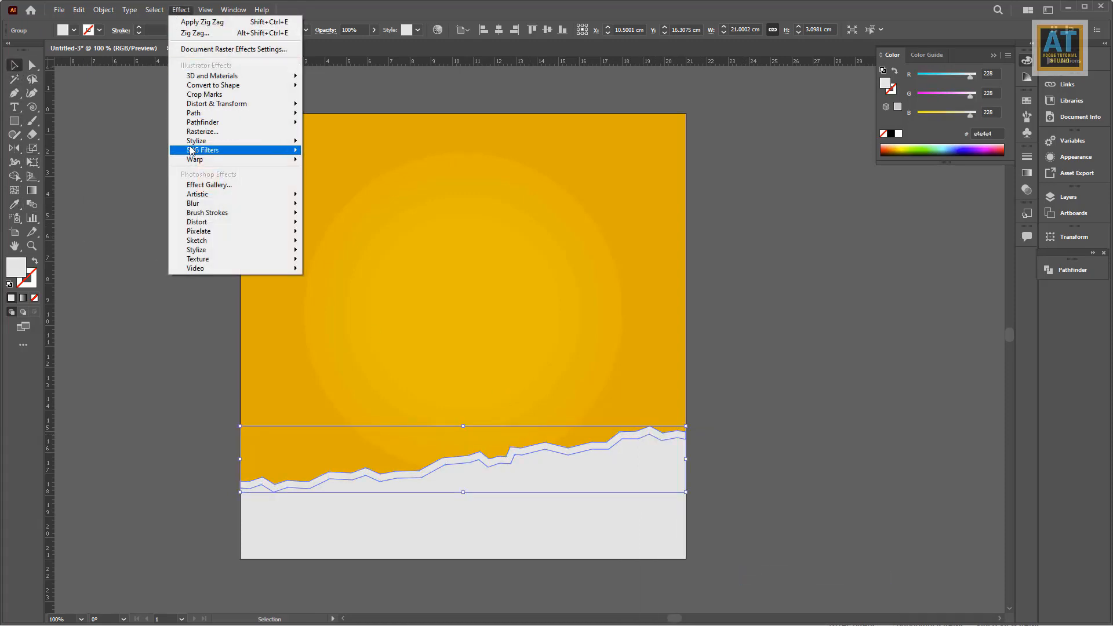
mouse_move(197, 145)
left_click(342, 142)
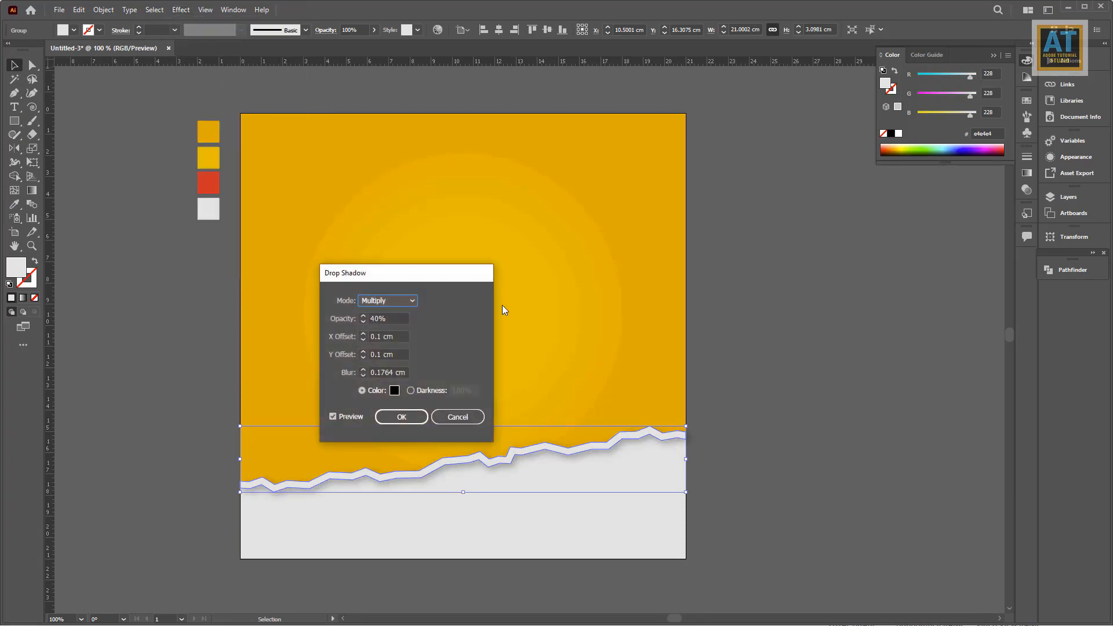
left_click(410, 420)
Group all the poster's background artwork and lock that group against editing.
left_click(748, 525)
mouse_move(749, 524)
left_mouse_down()
mouse_move(769, 508)
mouse_move(786, 541)
left_mouse_up()
left_click_drag(550, 359, 550, 351)
mouse_move(765, 582)
left_mouse_down()
mouse_move(394, 334)
mouse_move(338, 145)
left_mouse_up()
left_click(104, 10)
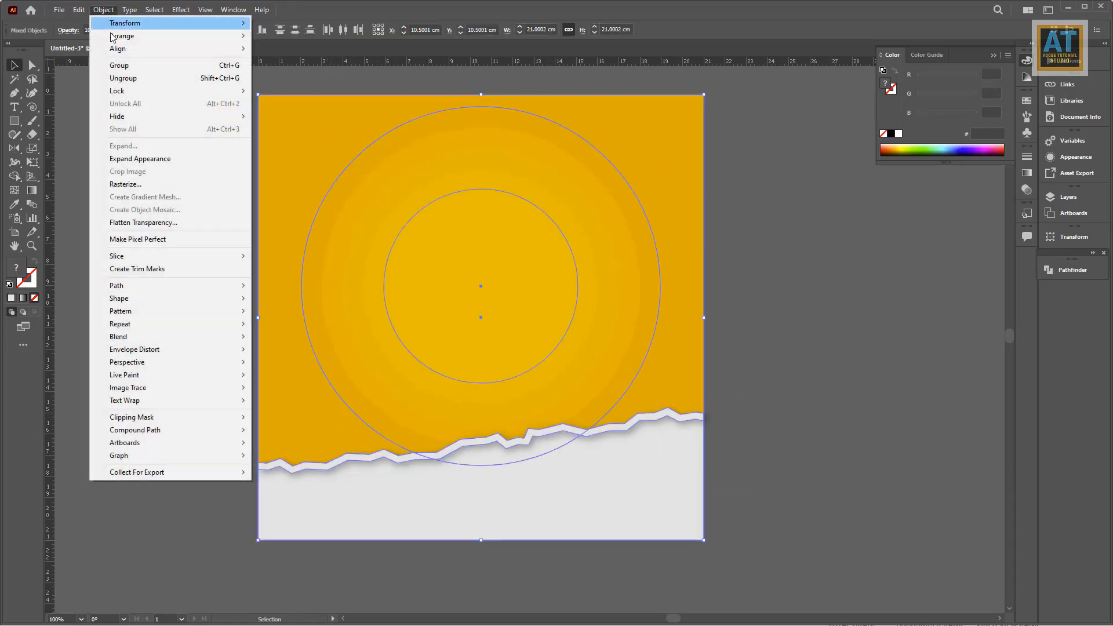
left_click(119, 67)
left_click(1066, 197)
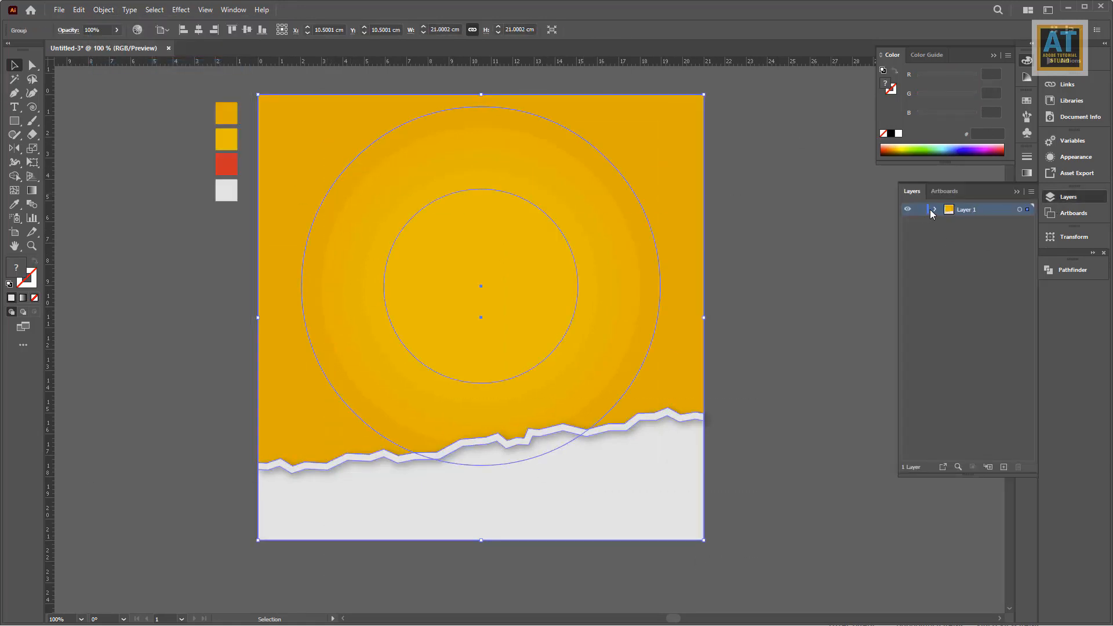
left_click(920, 222)
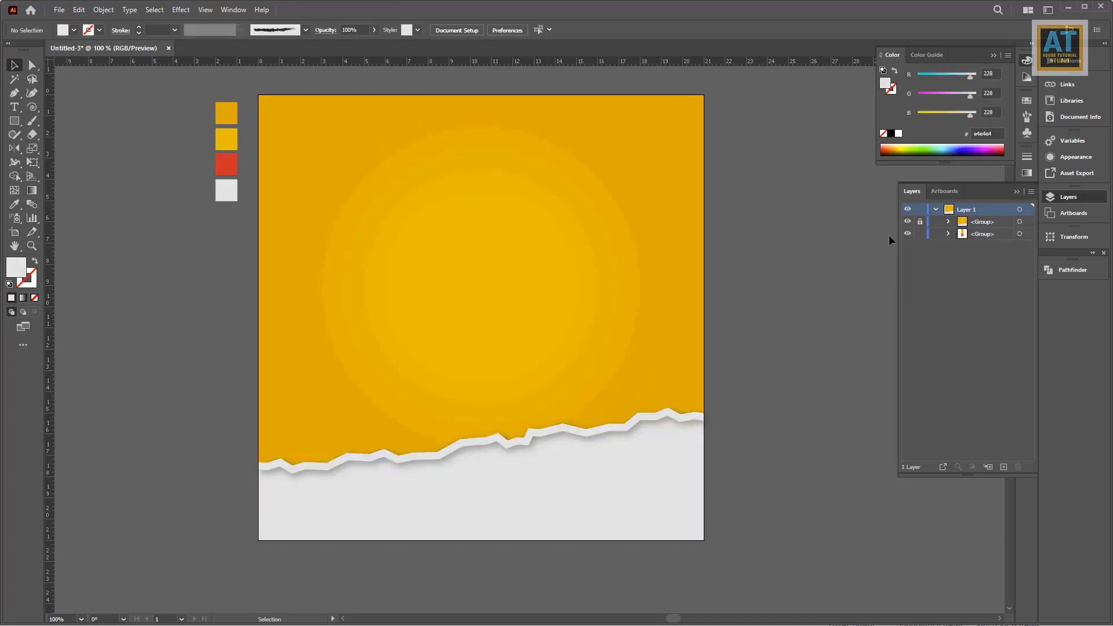
left_click_drag(648, 261, 651, 264)
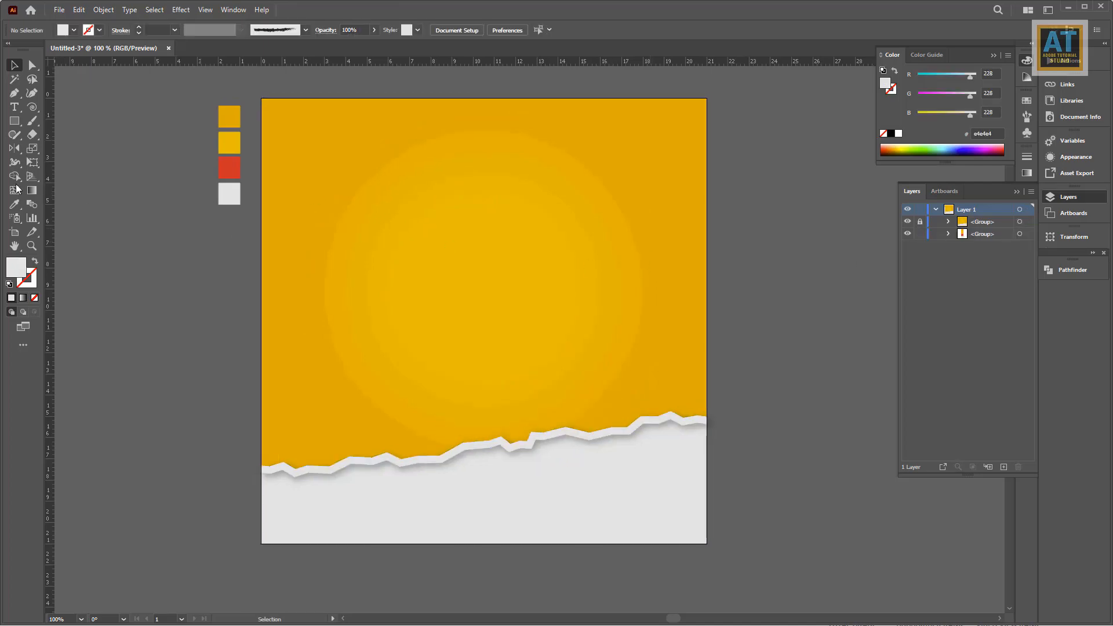
Place the burger PNG image at about 16.6 by 11.9 cm, centered on the glow just above the torn edge.
left_click(58, 10)
left_click(75, 217)
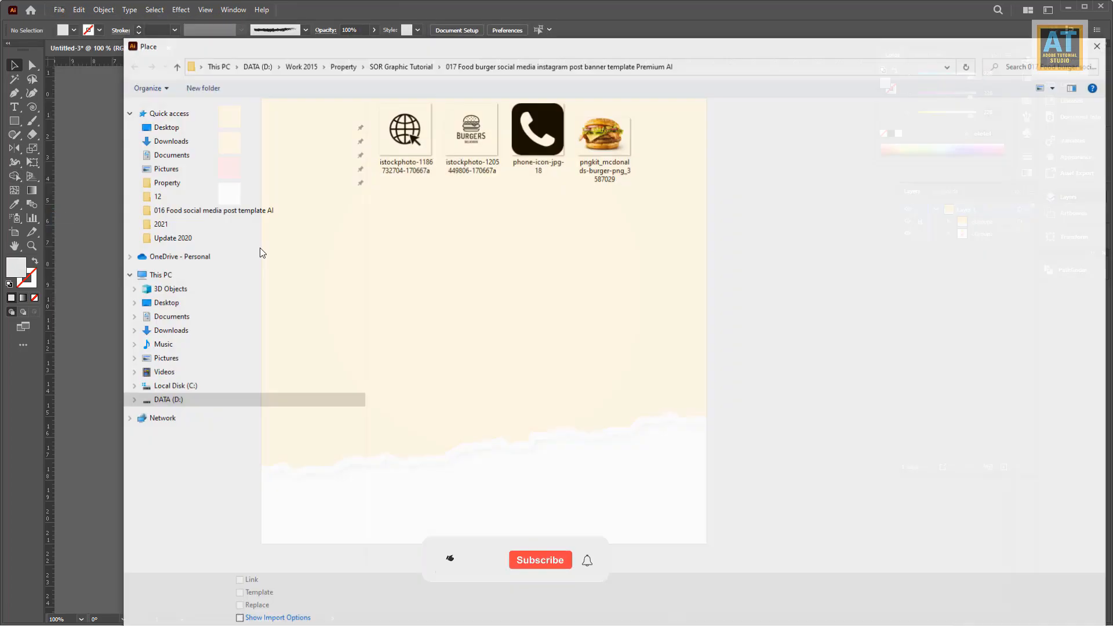
double_click(616, 149)
left_click_drag(412, 183, 704, 452)
left_click_drag(718, 402, 672, 449)
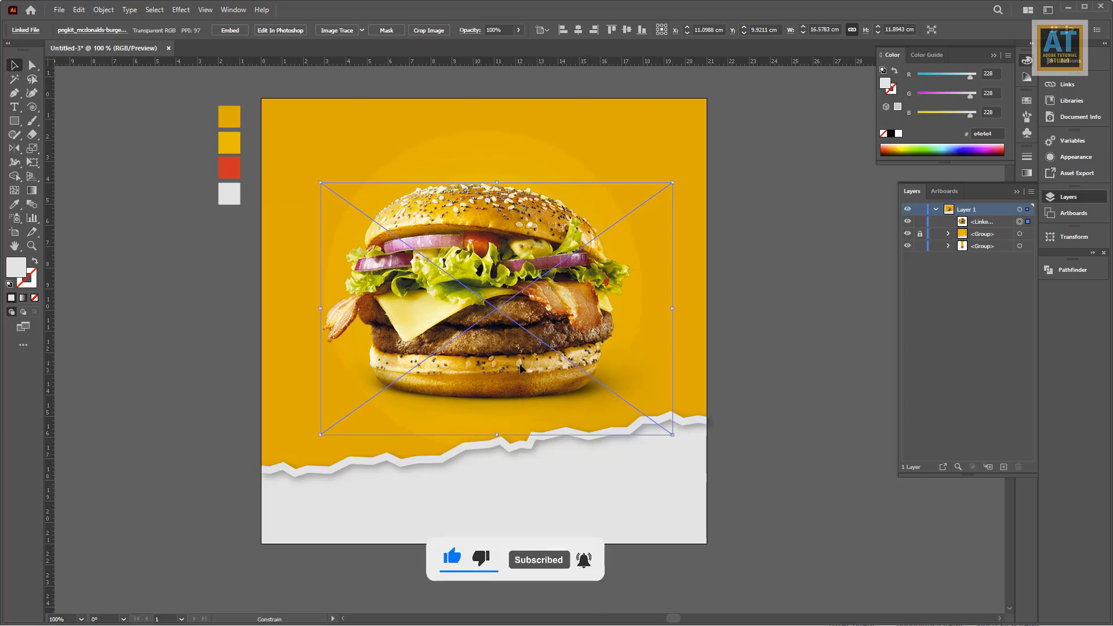
left_click_drag(522, 367, 523, 382)
left_click(805, 337)
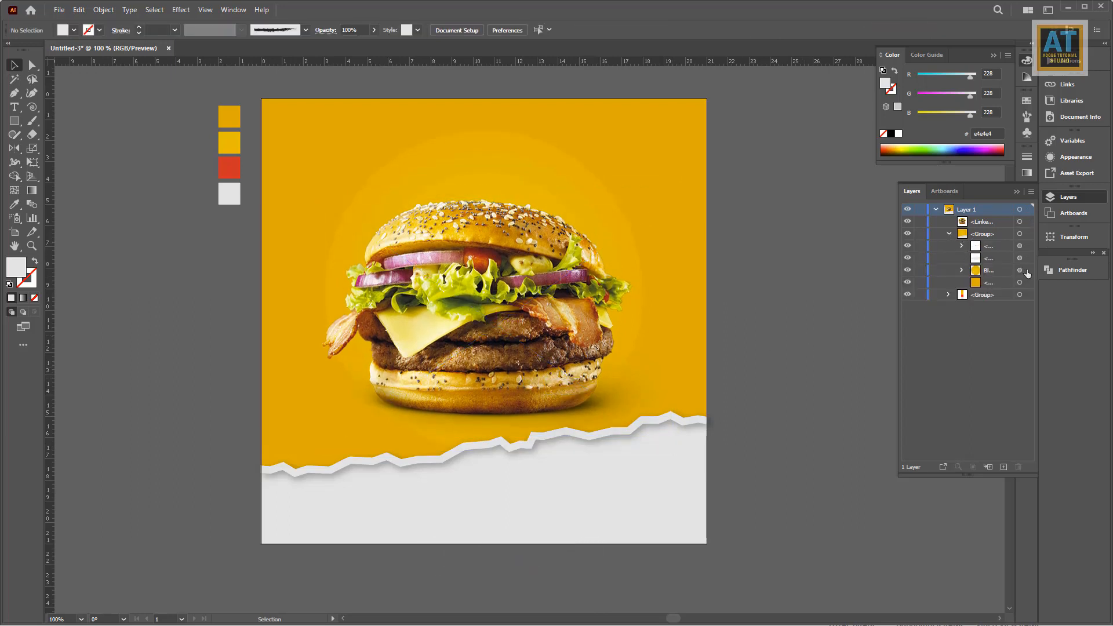
Move the blended glow down slightly behind the burger, and lock the background group again.
left_click(1021, 271)
left_click_drag(503, 198, 500, 225)
left_click_drag(664, 497, 668, 525)
left_click(754, 395)
left_click(950, 234)
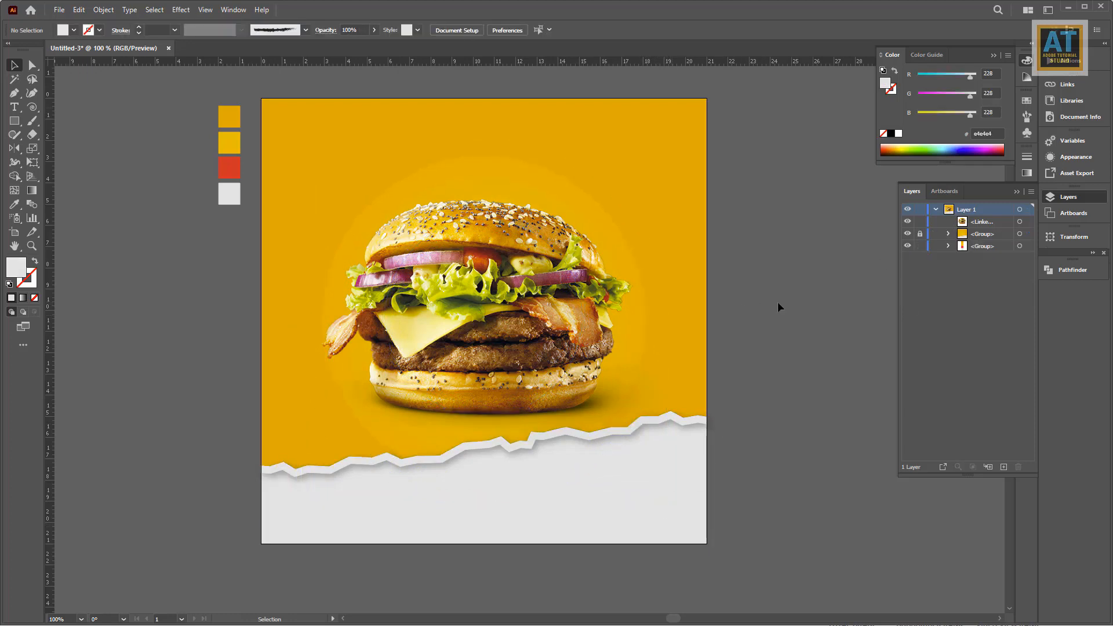
Add the text "Burger" in Carlsberg Sans Bold above the burger image.
scroll(778, 301, "up", 2)
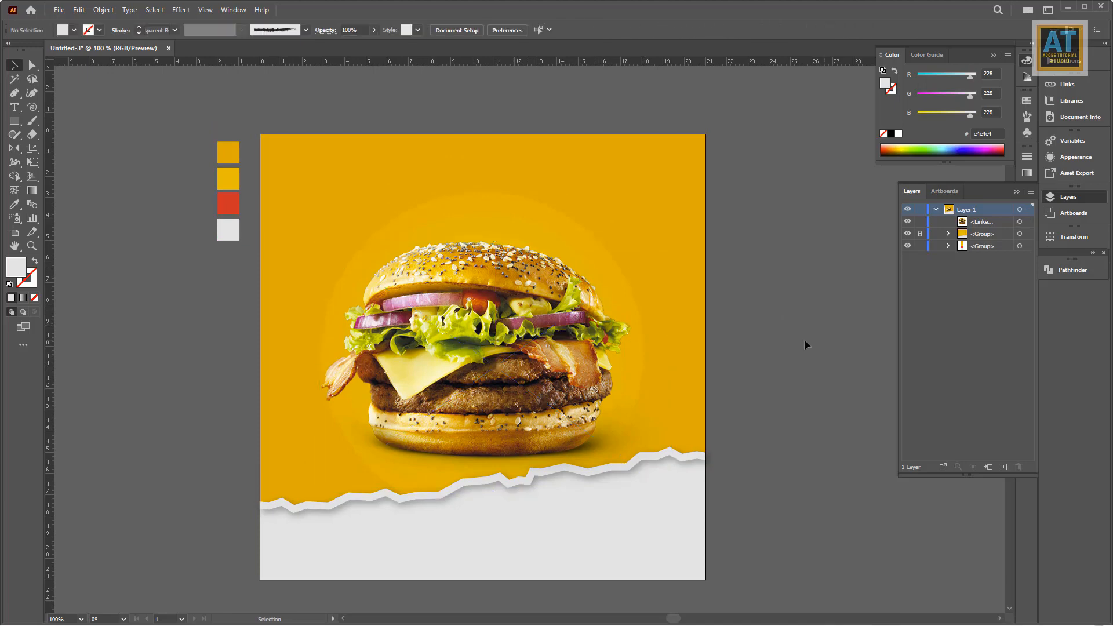
left_click_drag(805, 340, 814, 355)
left_click(15, 107)
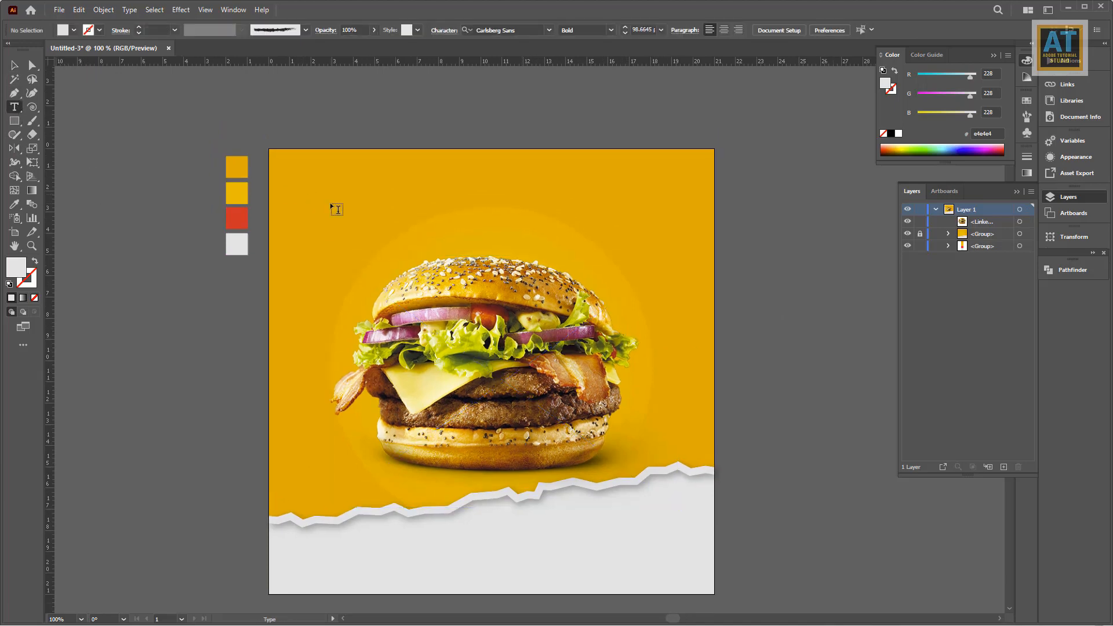
left_click(334, 205)
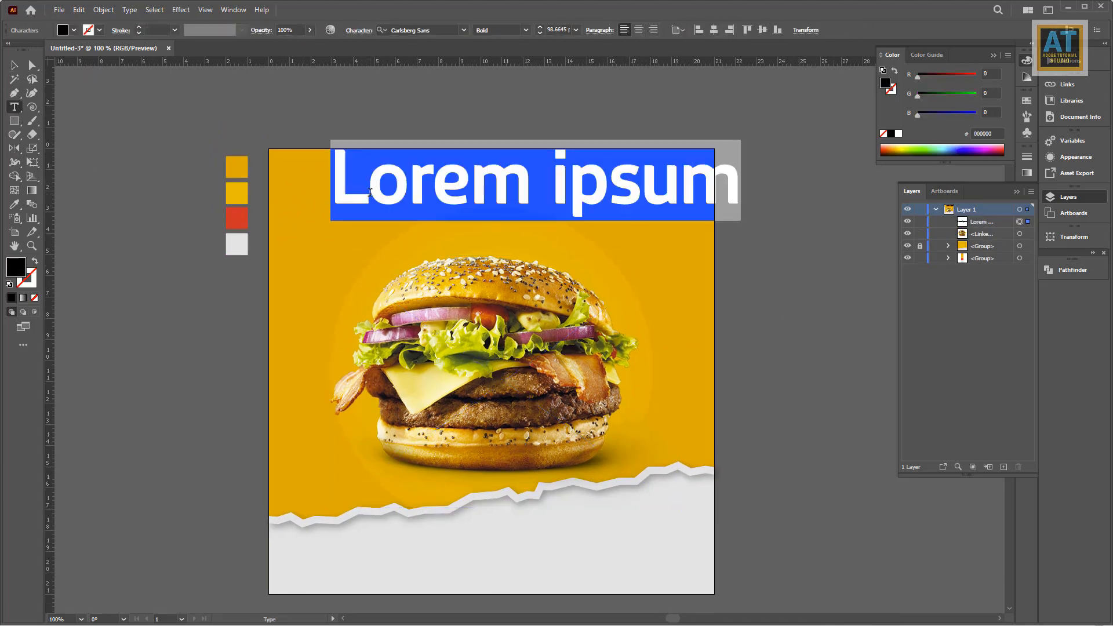
type("Burger")
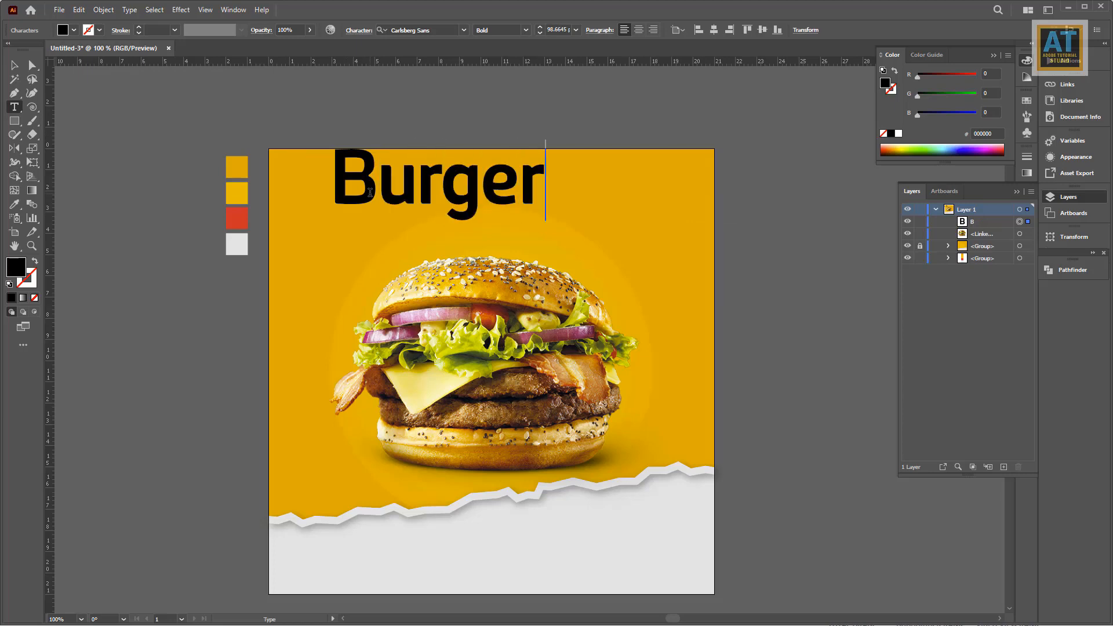
key("Escape")
Duplicate the Burger text above the original and change the copy to "Delicious".
left_click_drag(451, 213, 483, 213)
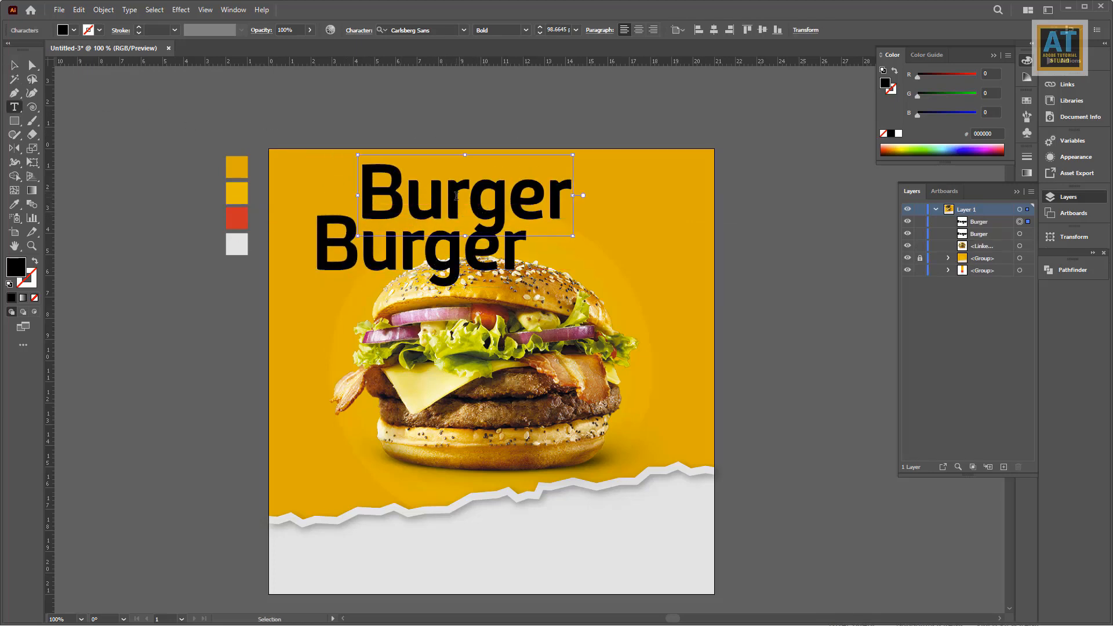
double_click(457, 196)
type("Dell")
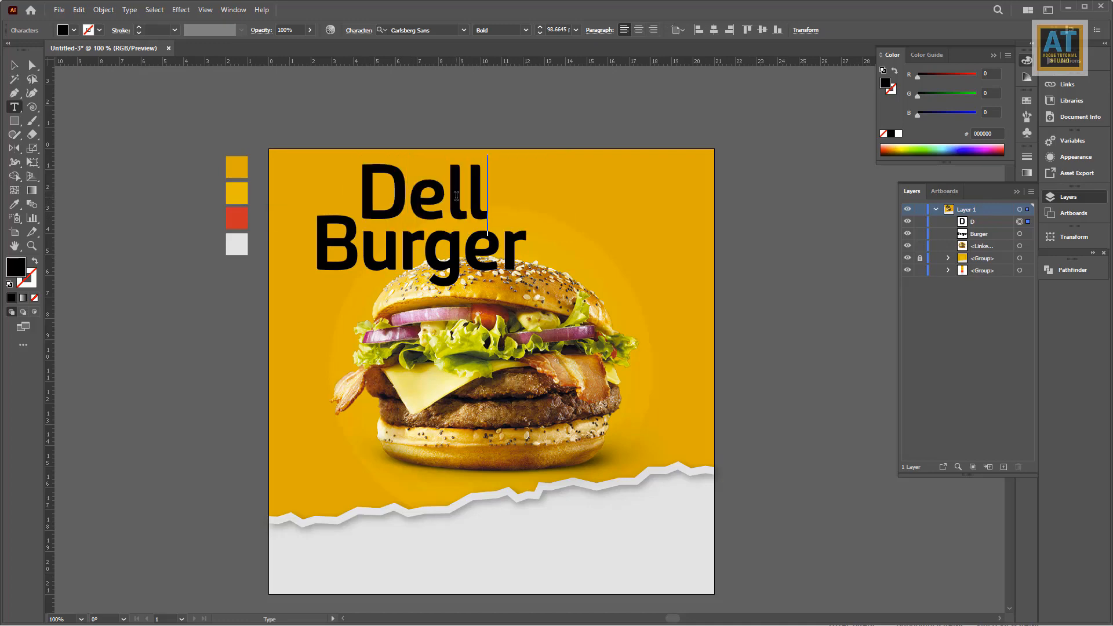
key("BackSpace")
type("icious")
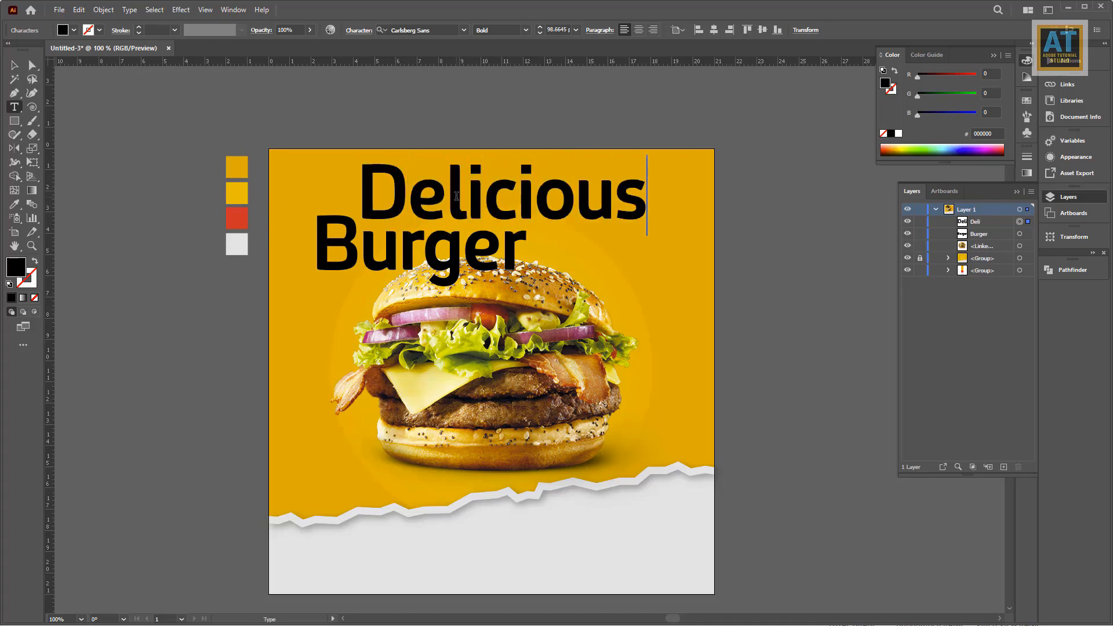
key("Escape")
Set the word Delicious in the BufallyScript font, scale it to about 46 pt and place it just above Burger.
left_click(465, 30)
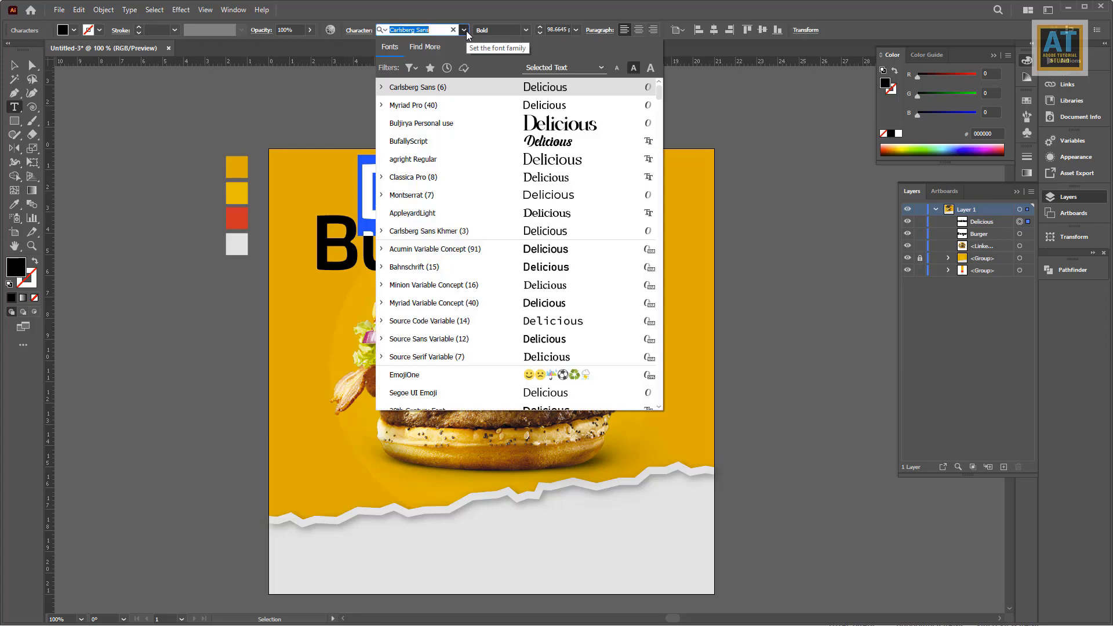
left_click(446, 146)
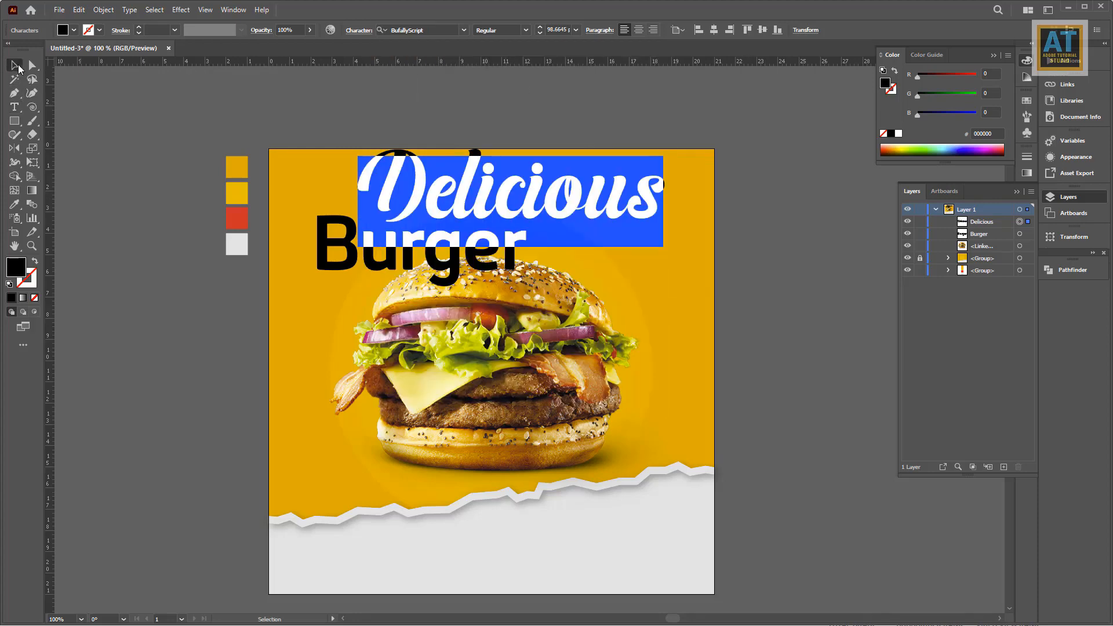
left_click(16, 65)
left_click_drag(667, 149, 502, 200)
scroll(430, 223, "up", 2)
left_click_drag(428, 221, 573, 292)
scroll(428, 209, "down", 1)
Fill the word Delicious with the red swatch color and the word Burger with white.
left_click(14, 204)
left_click(284, 294)
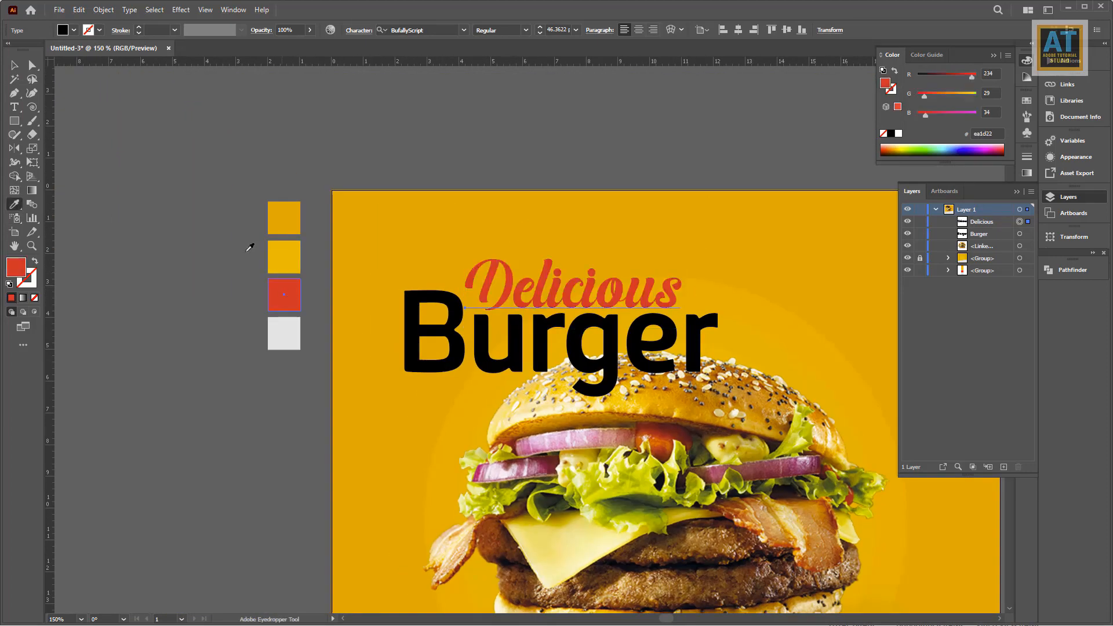
left_click(16, 66)
left_click(425, 339)
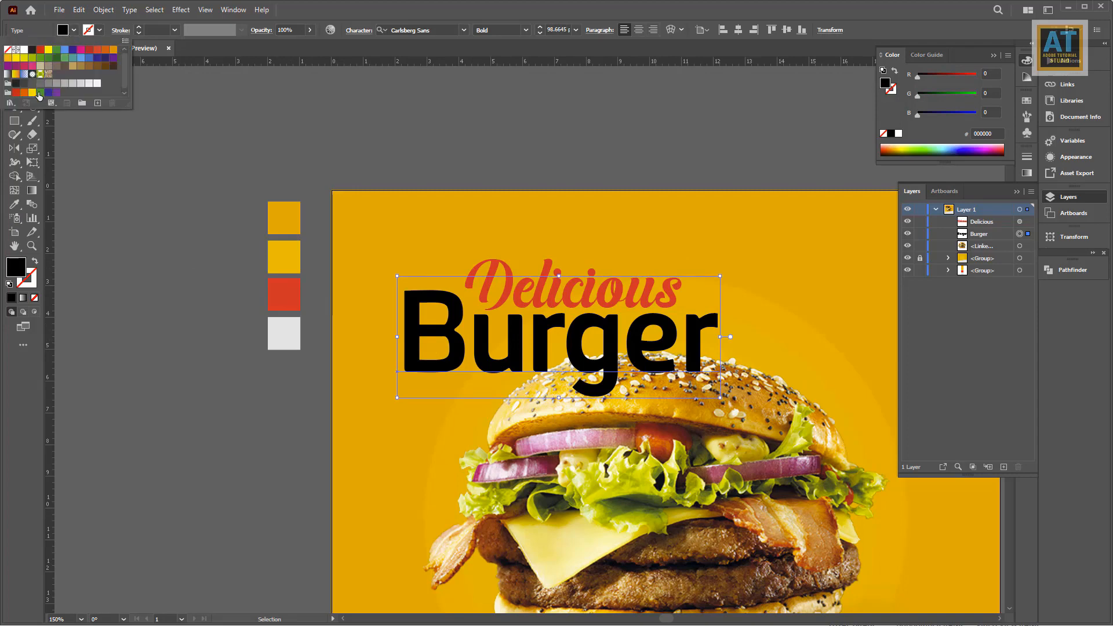
left_click(24, 50)
left_click(129, 225)
Duplicate the Burger text about 12.8 cm right and 4.8 cm down, and change the copy to "$7".
left_click_drag(513, 308, 434, 254)
scroll(435, 254, "down", 1)
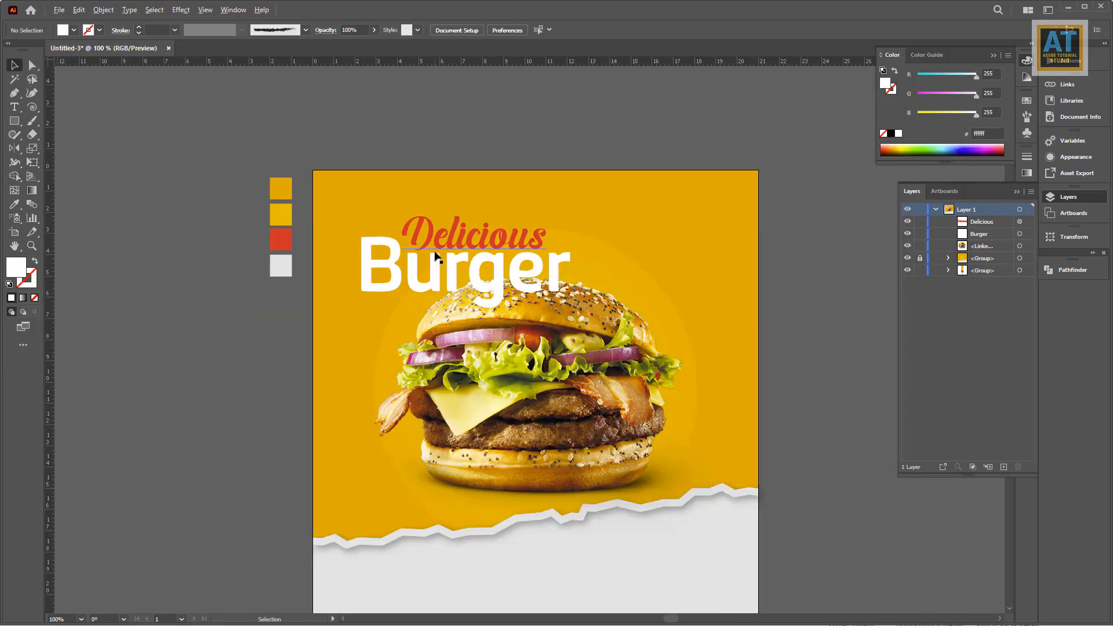
left_click_drag(466, 289, 658, 348)
left_click(440, 257)
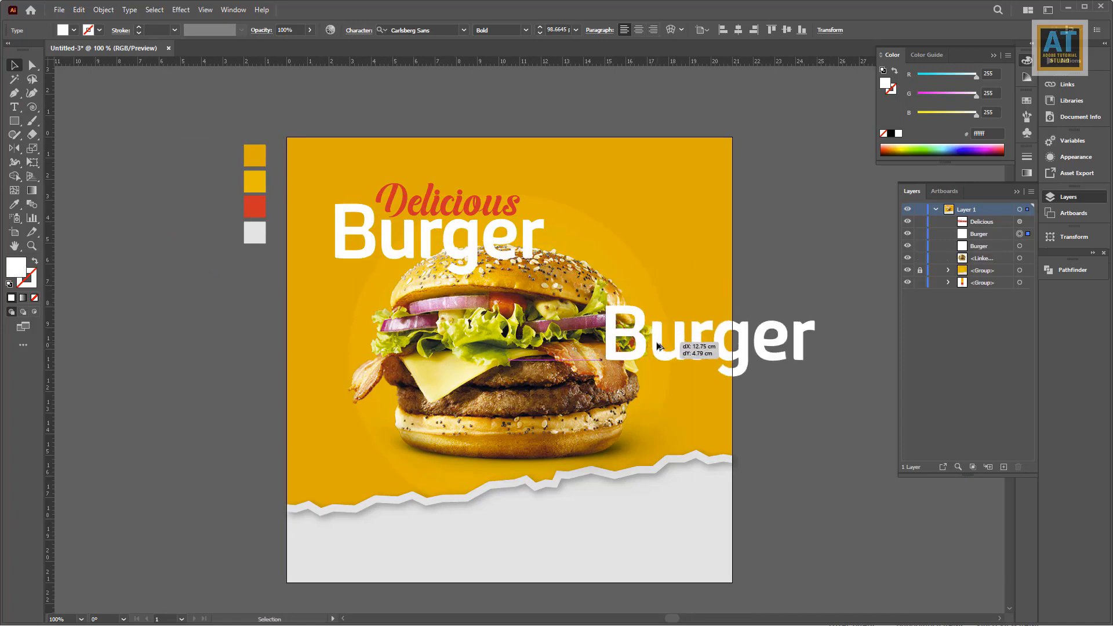
key("t")
double_click(688, 350)
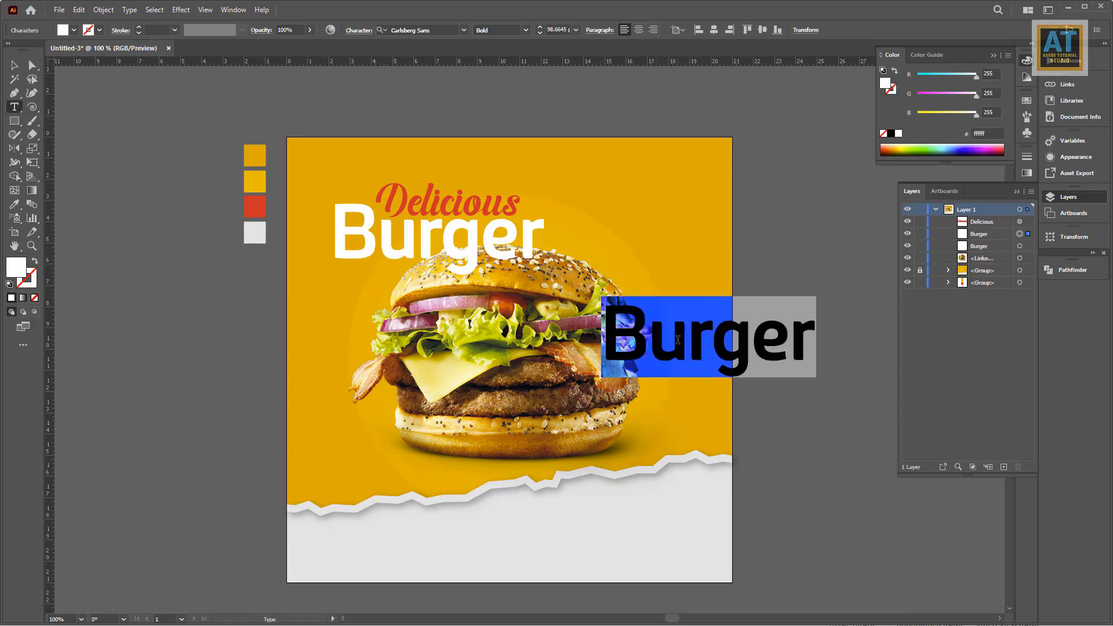
type("$7")
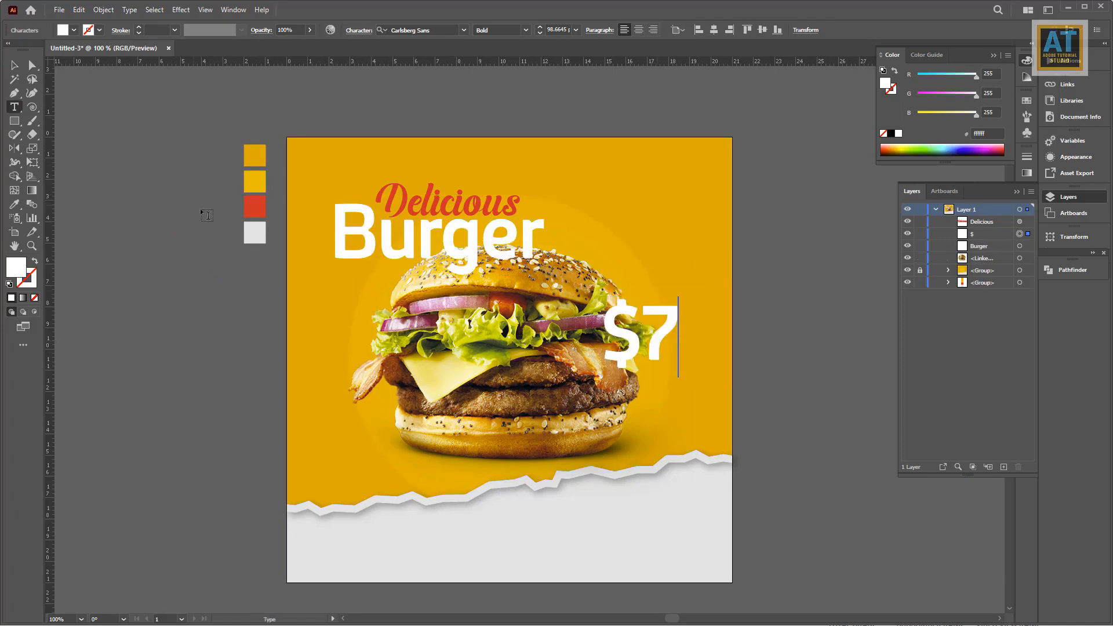
Duplicate the "$7" text about 3 cm straight down and change the copy to "only".
left_click(14, 69)
left_click_drag(665, 338, 665, 404)
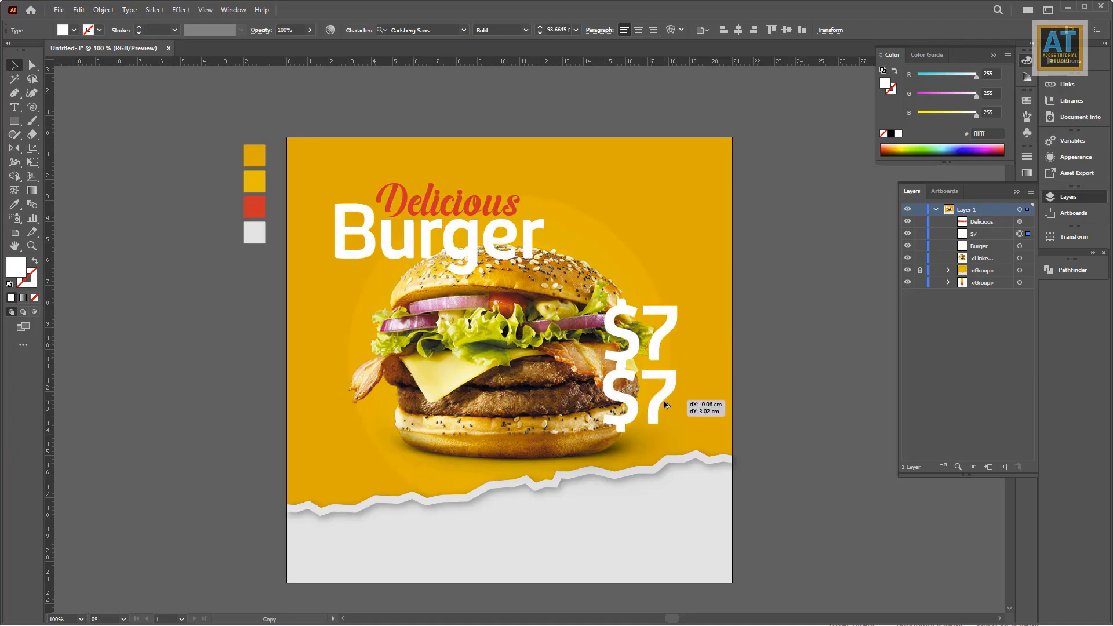
double_click(652, 404)
double_click(652, 404)
type("only")
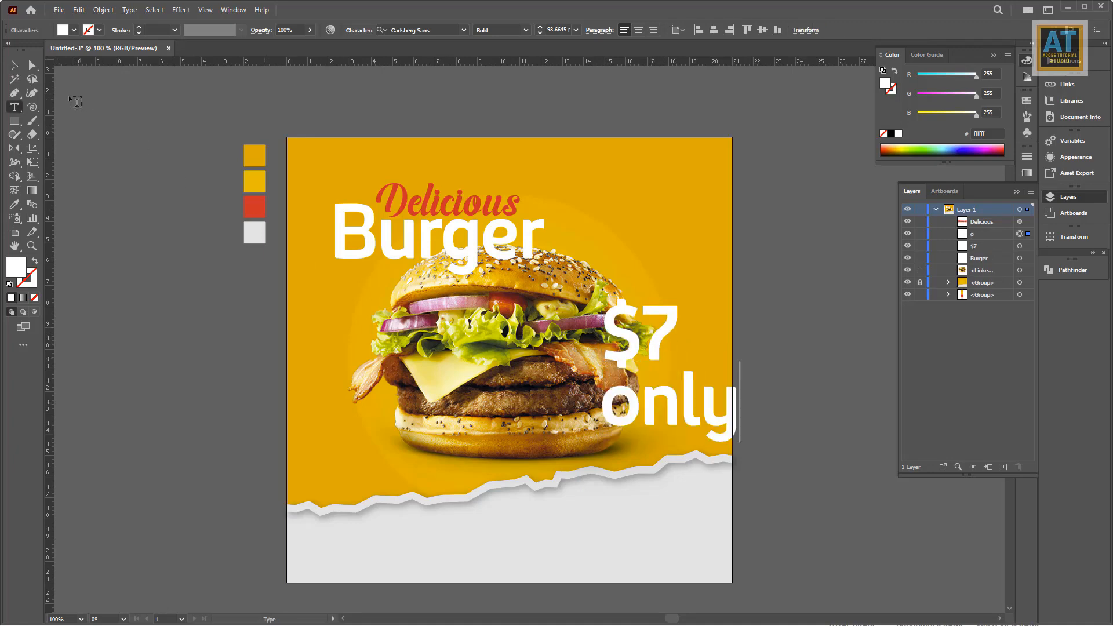
key("Escape")
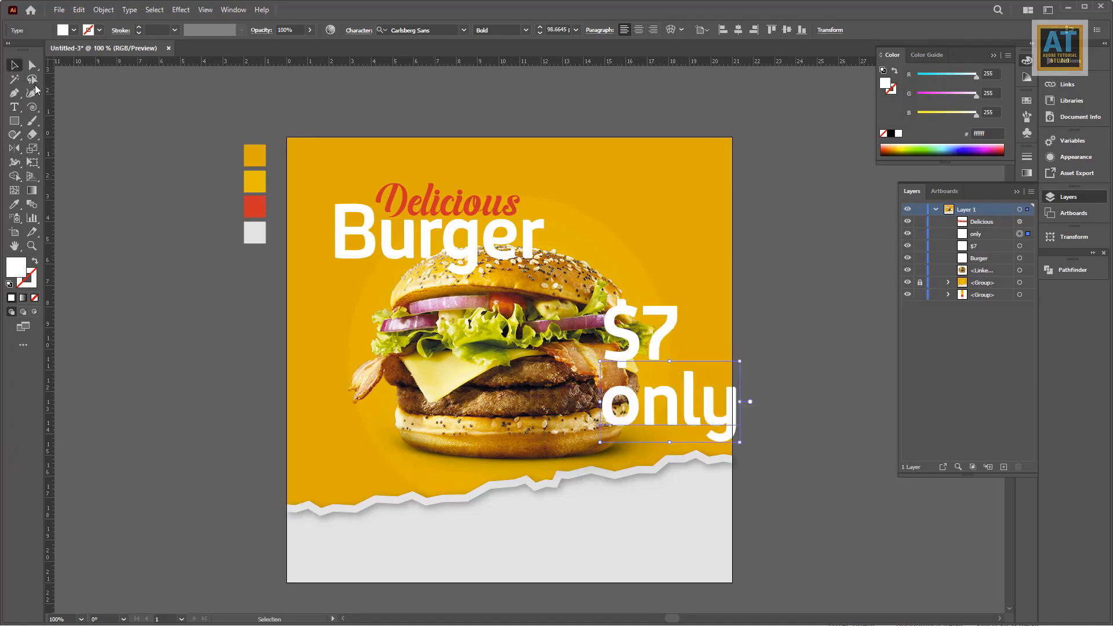
Scale the word "only" down to about 40 pt and tuck it beneath the 7 of the price.
left_click_drag(741, 443, 655, 441)
scroll(629, 396, "up", 2)
left_click_drag(635, 365, 701, 364)
scroll(689, 359, "down", 1)
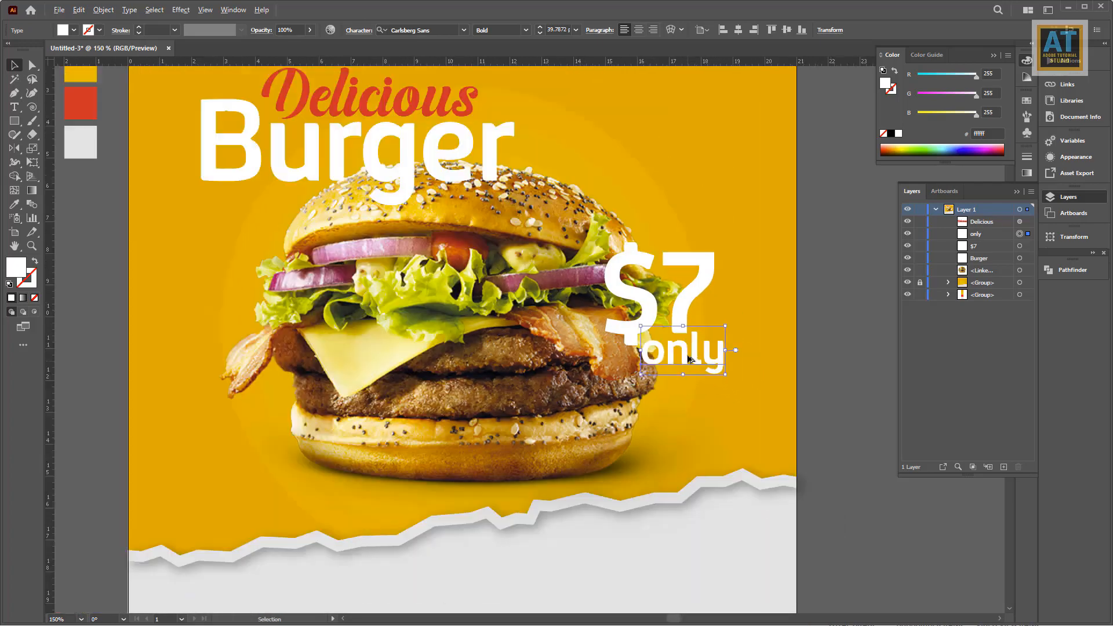
Move the "$7" and "only" texts together up beside the Burger title, in the poster's upper right area.
left_click(697, 295, "shift")
left_click_drag(697, 294, 717, 152)
scroll(607, 288, "down", 3)
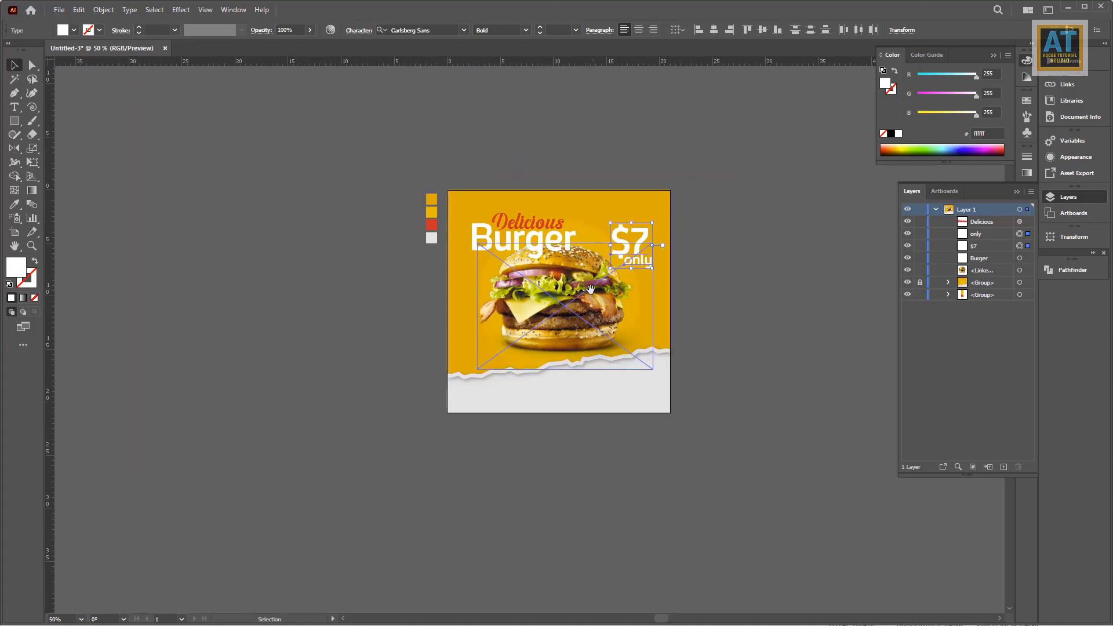
scroll(612, 256, "up", 1)
left_click_drag(612, 257, 572, 276)
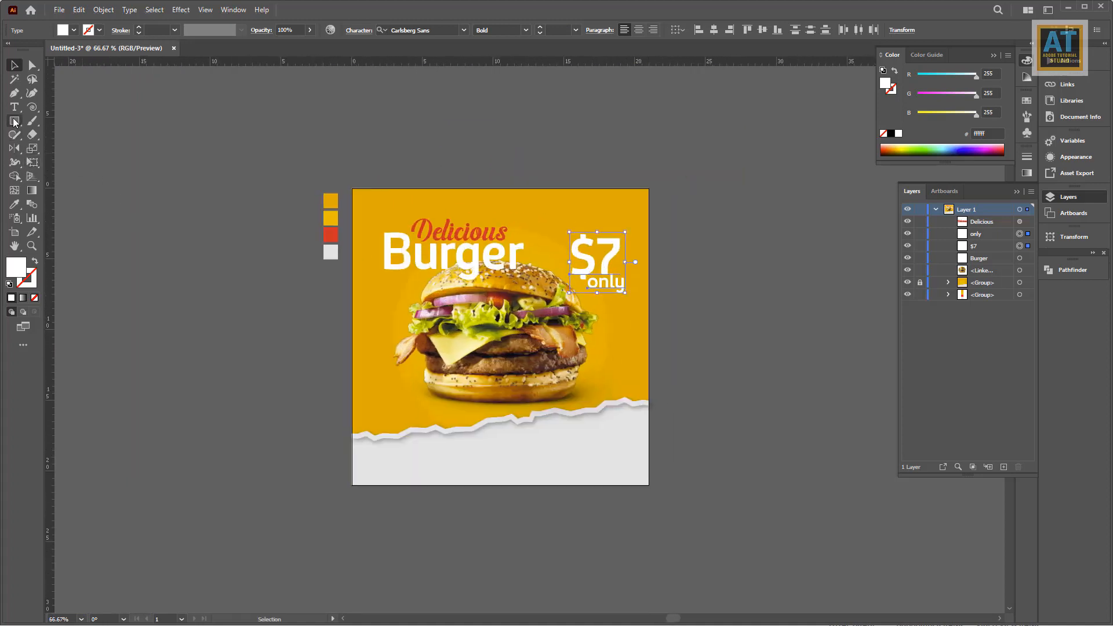
Draw a hexagon about 7.7 cm wide and 6.7 cm high and place it over the burger's right side, below the price.
left_click_drag(14, 122, 64, 162)
left_click_drag(158, 225, 207, 250)
left_click_drag(208, 250, 207, 250)
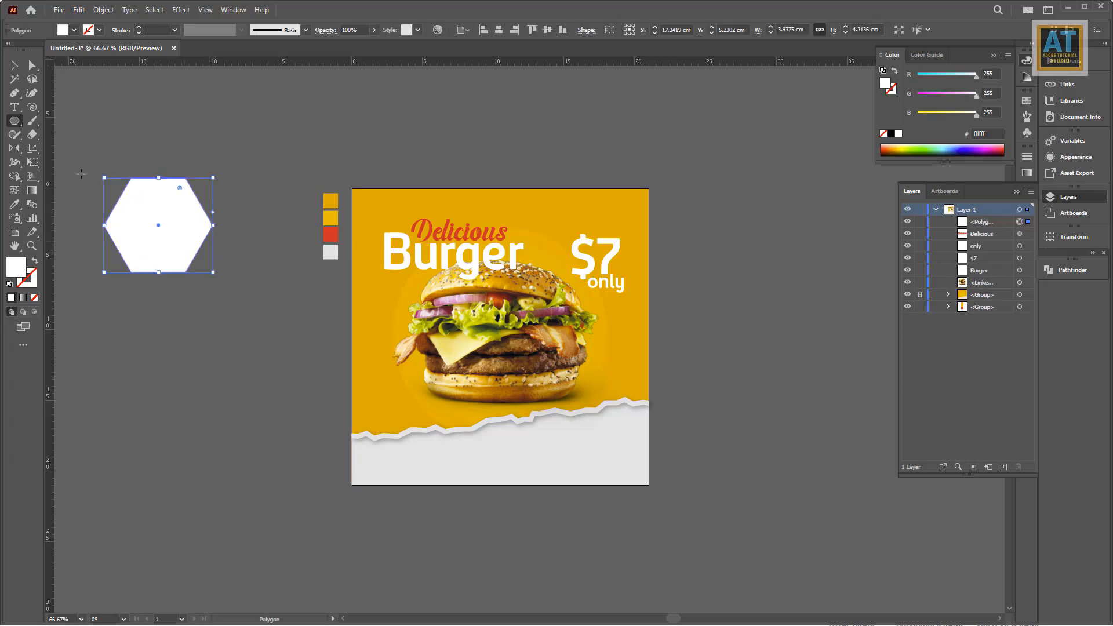
left_click(21, 70)
left_click_drag(155, 215, 558, 320)
Fill the hexagon with the red color sampled from the word Delicious.
scroll(558, 320, "up", 1)
scroll(559, 319, "up", 1)
key("i")
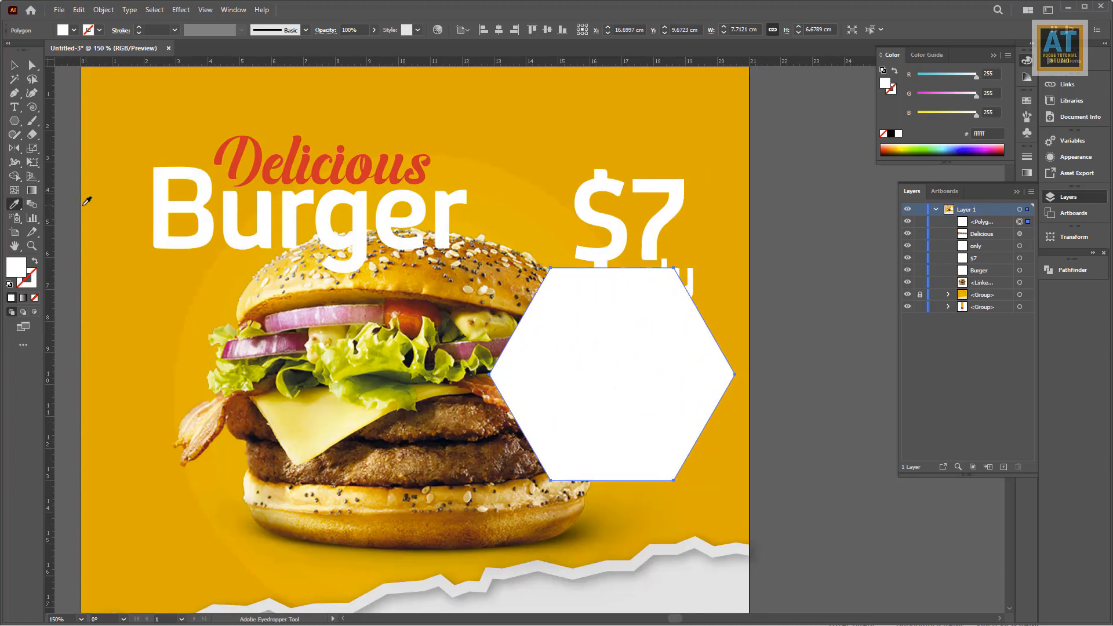
left_click(258, 157)
scroll(258, 173, "down", 1)
key("v")
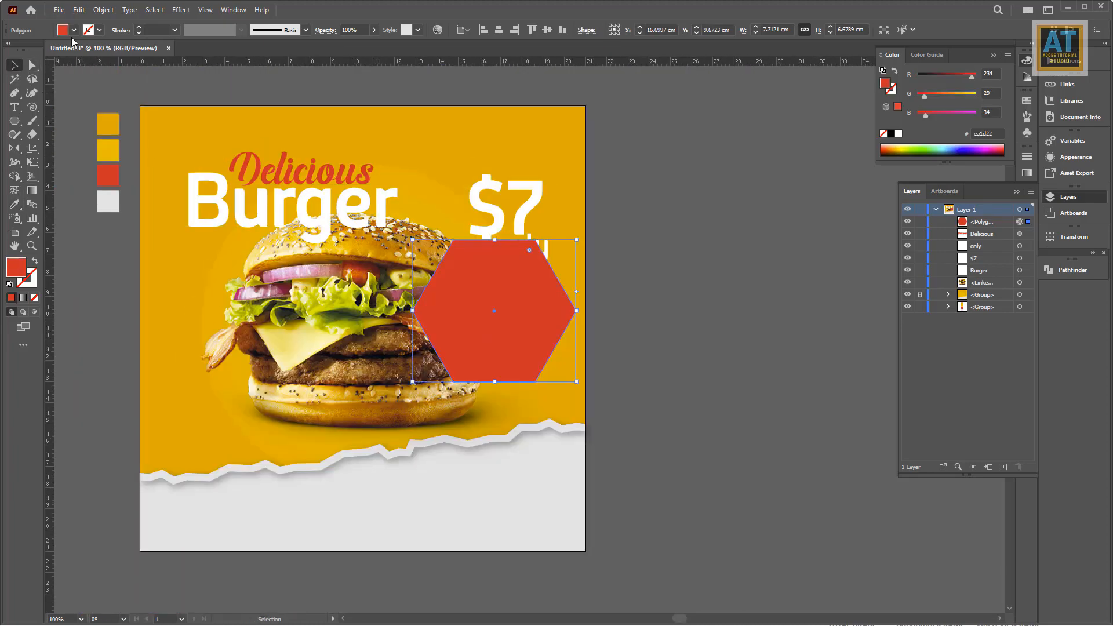
Offset the hexagon's path inward to make a concentric inner hexagon about 6.3 cm wide and 5.5 cm high.
left_click(104, 10)
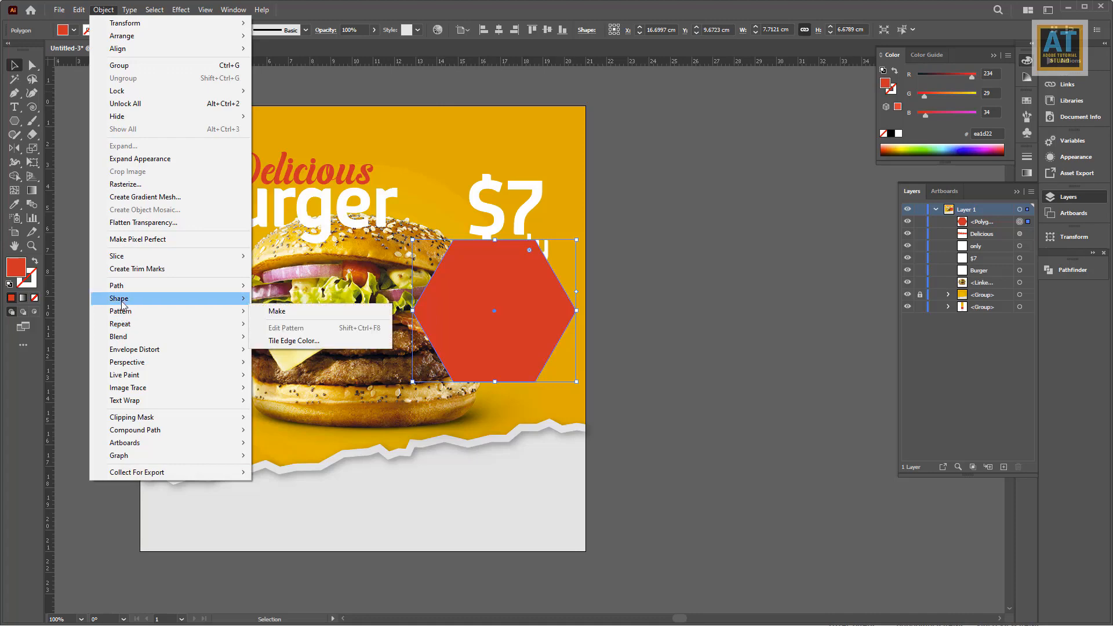
mouse_move(123, 290)
left_click(290, 313)
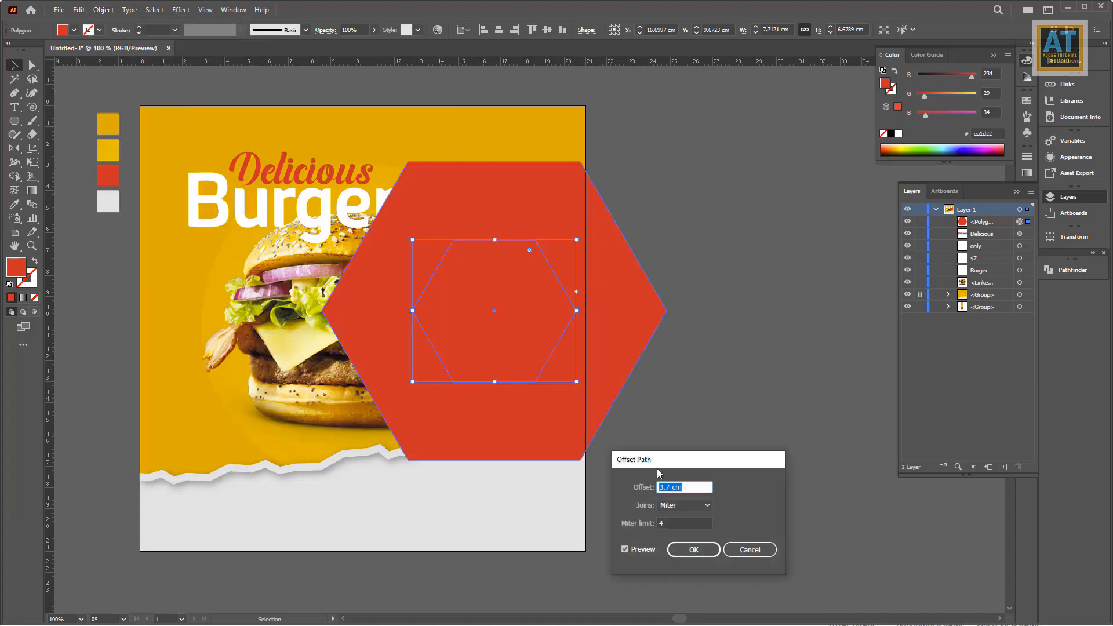
scroll(694, 490, "down", 20)
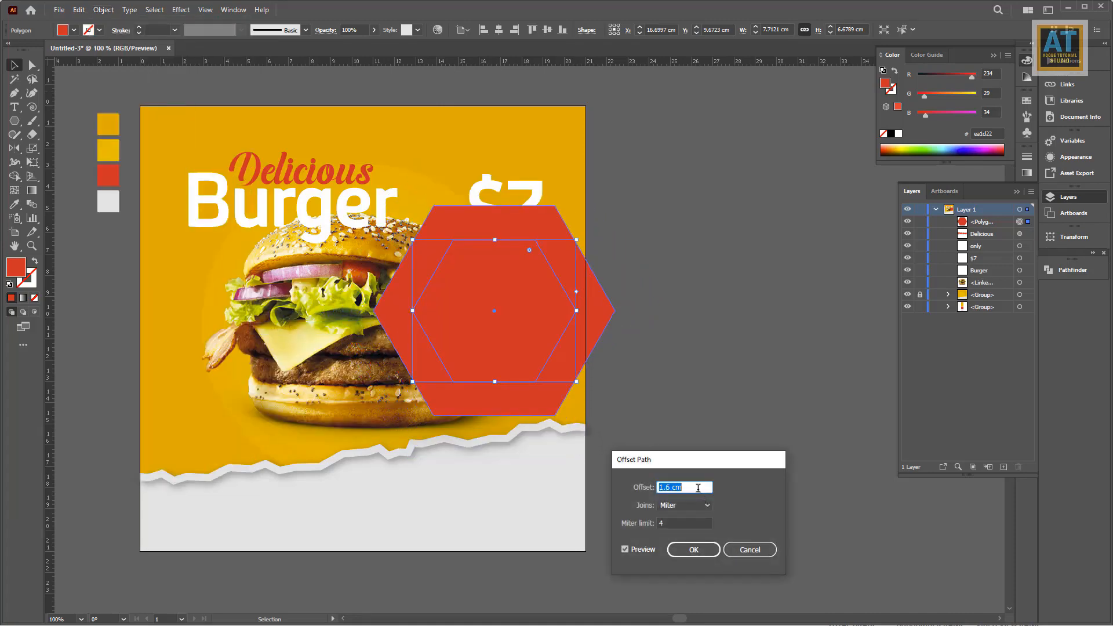
scroll(698, 483, "down", 10)
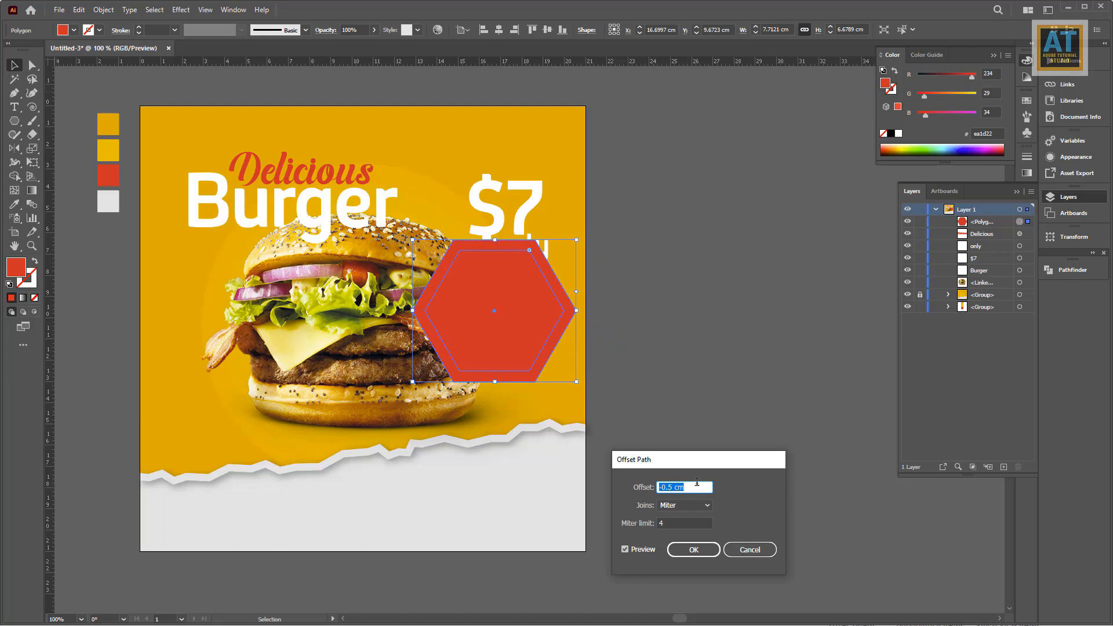
left_click(694, 549)
Give the inner hexagon a white stroke and remove its fill.
left_click(99, 30)
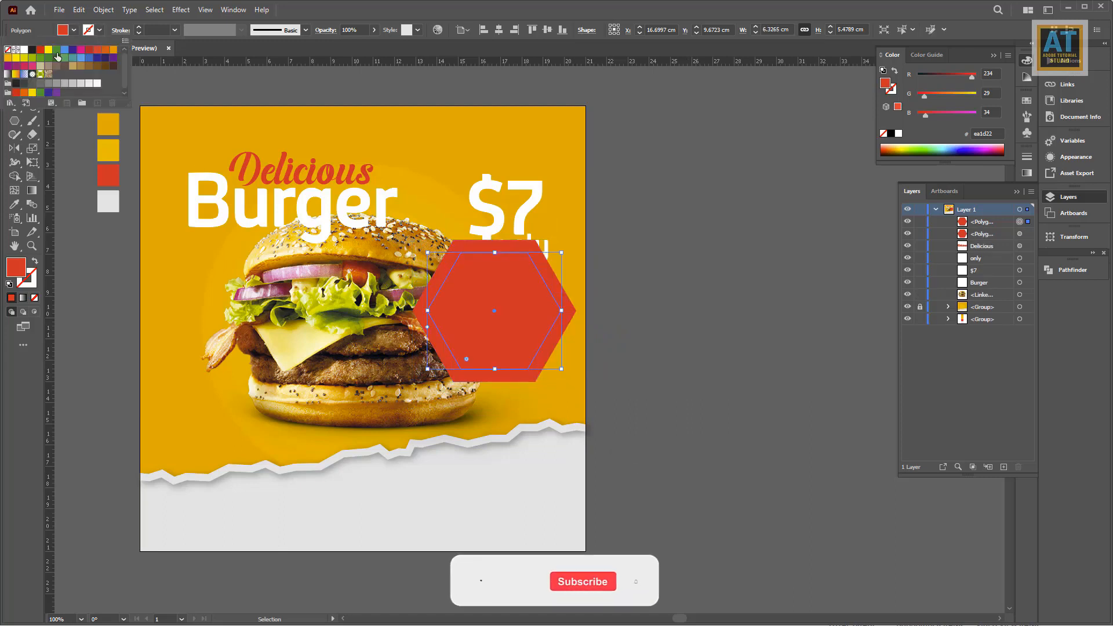
left_click(24, 50)
left_click(8, 50)
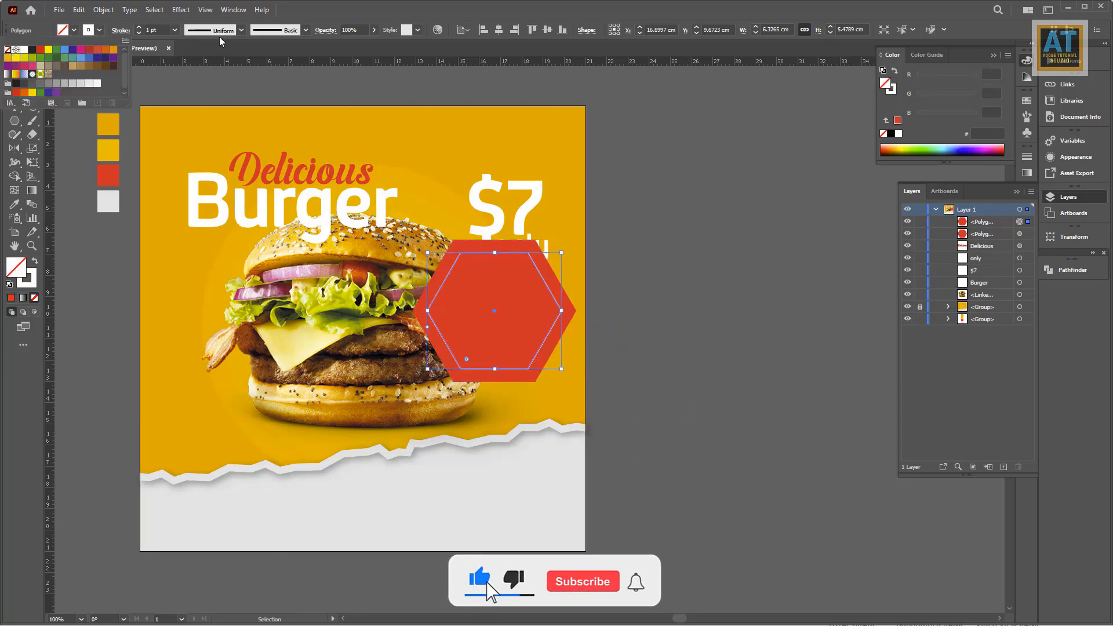
left_click(285, 35)
left_click(233, 33)
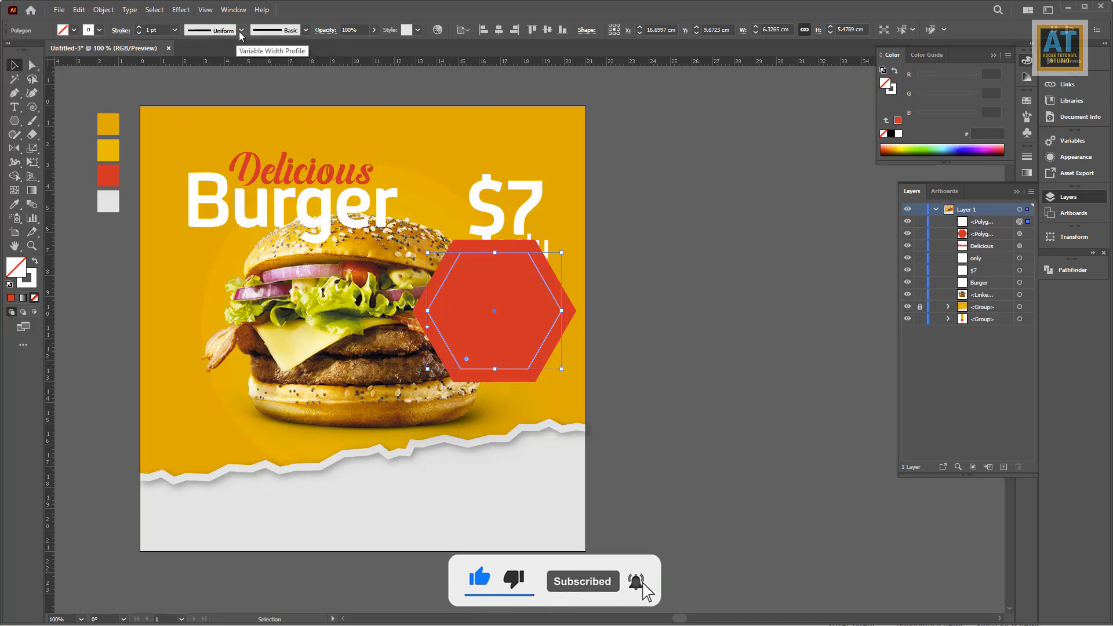
Make the inner hexagon's stroke a dashed line with 3 pt dashes and set its weight to 3 pt.
left_click(1027, 157)
left_click(888, 235)
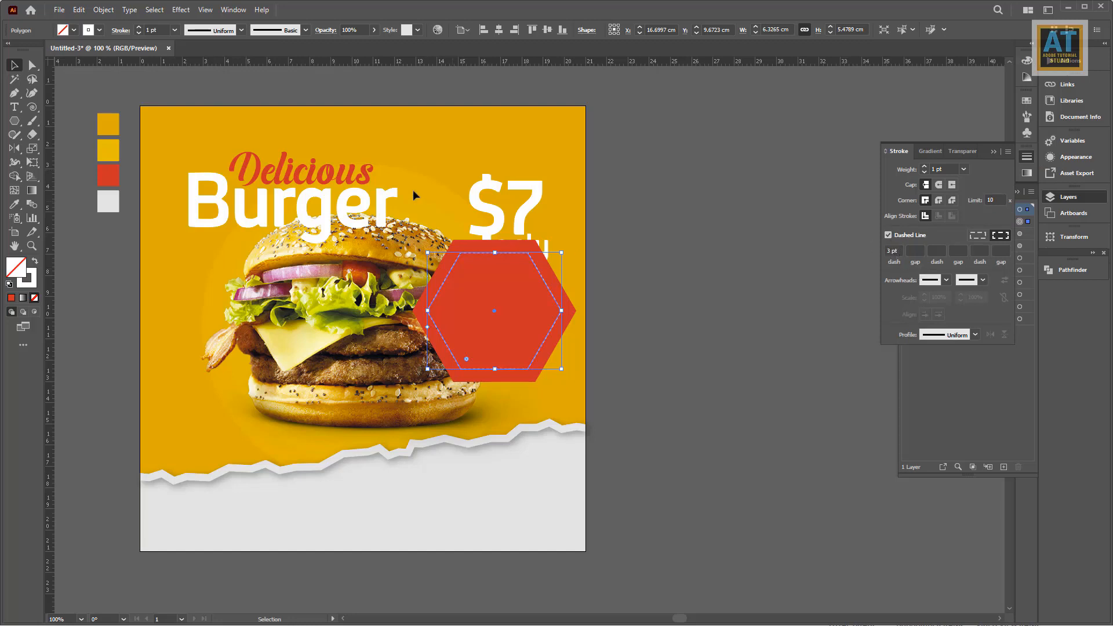
left_click(138, 28)
left_click(138, 28)
Group the red hexagon with its dashed outline and move the group down and right, clear of the price text.
scroll(568, 313, "up", 1)
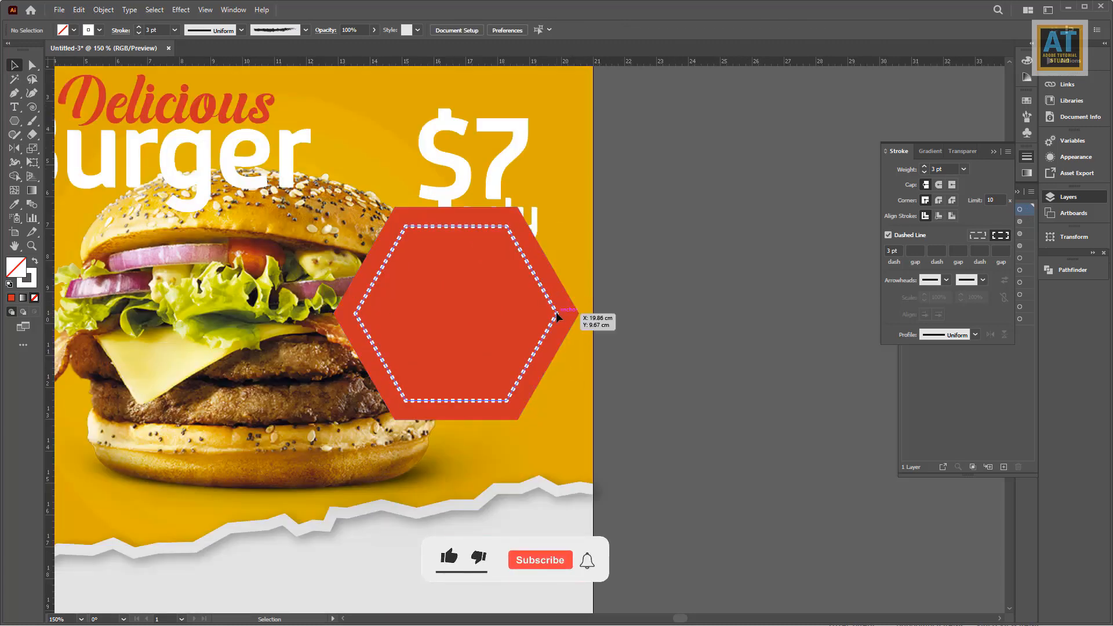
left_click(578, 320, "shift")
left_click(106, 10)
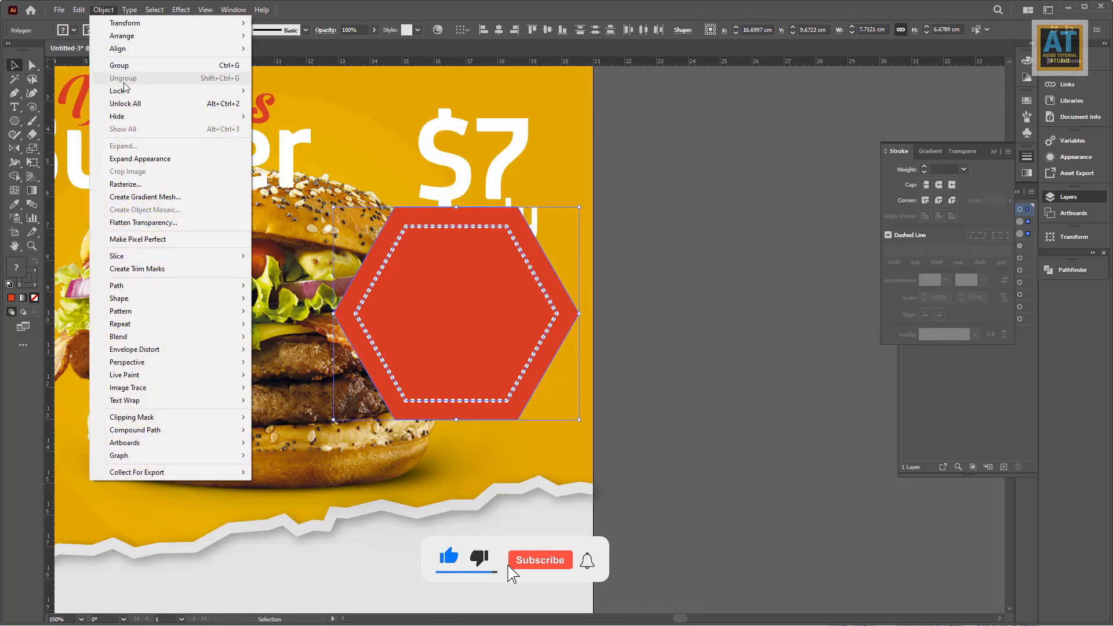
left_click(119, 64)
left_click_drag(498, 281, 536, 285)
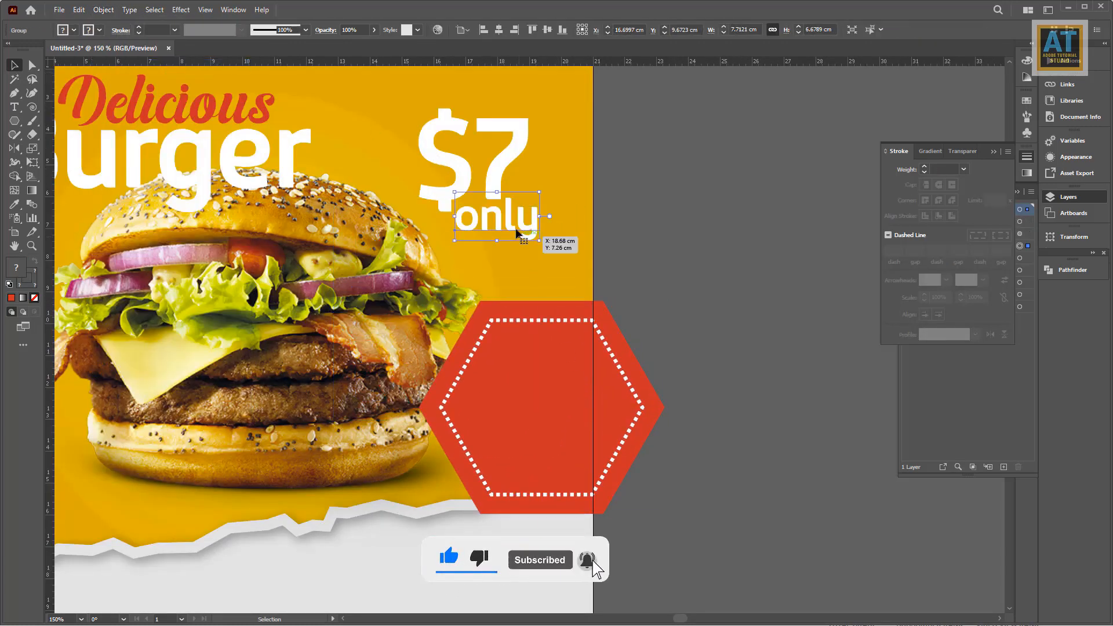
Group "$7" with "only", move the group onto the red hexagon and bring it to the front.
left_click(504, 168)
left_click(106, 11)
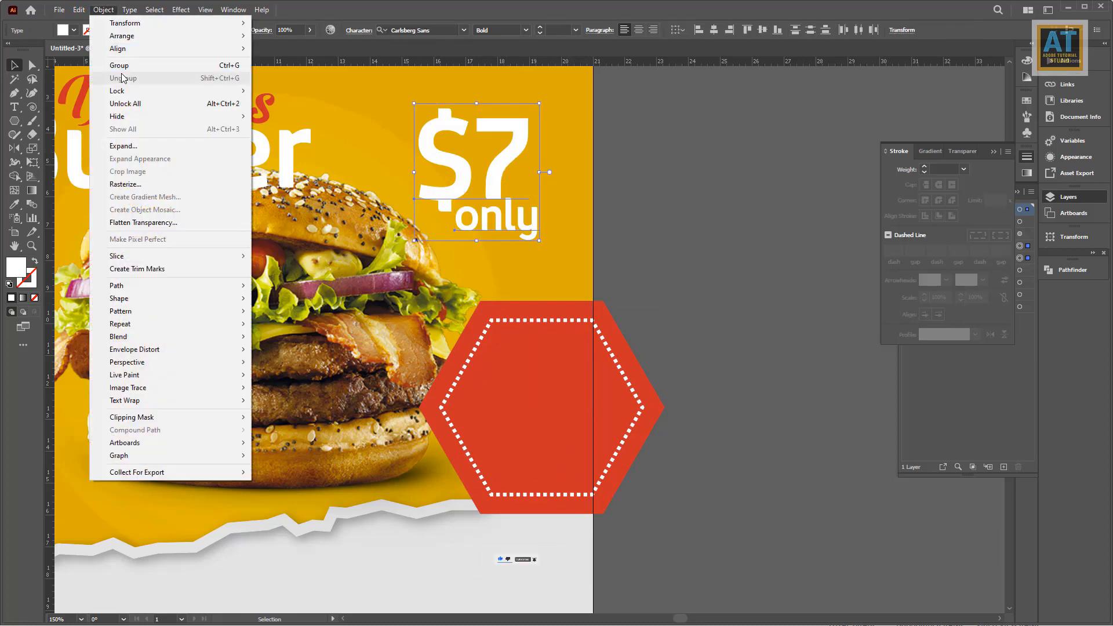
left_click(118, 65)
left_click_drag(457, 174, 531, 409)
right_click(531, 409)
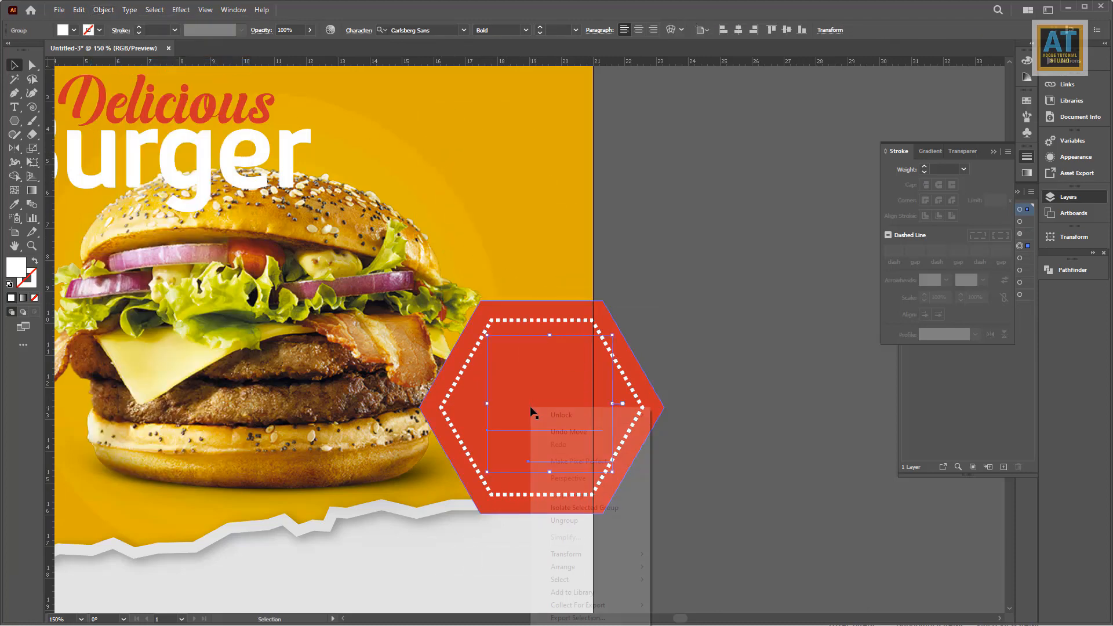
mouse_move(573, 567)
left_click(688, 567)
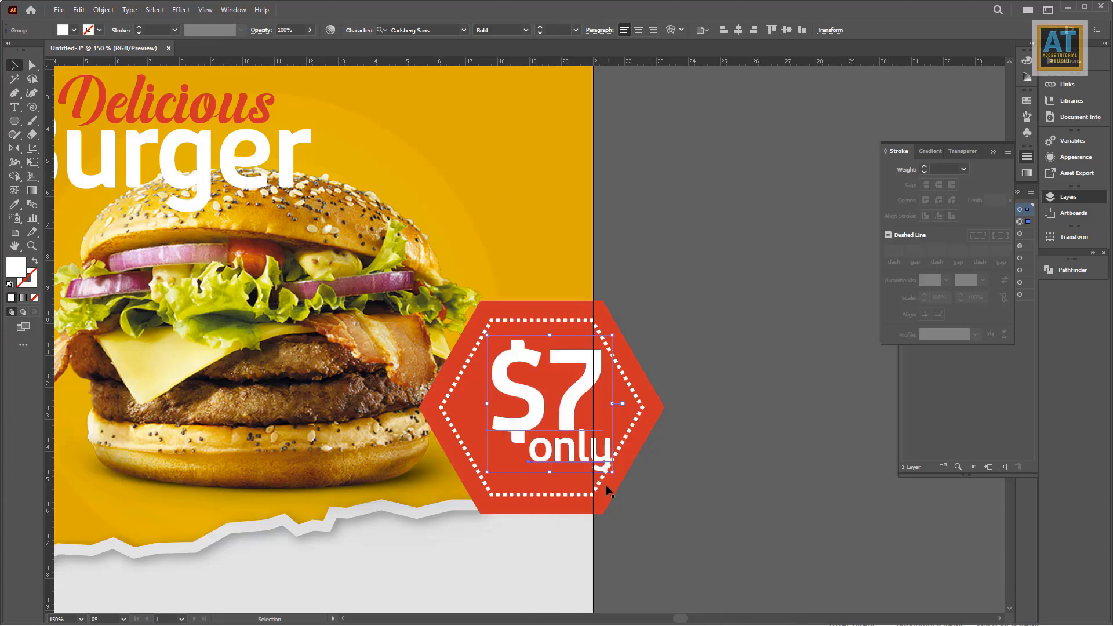
Fit the price text inside the dashed outline, then scale text and hexagon together to about 3.4 by 3 cm beside the title.
left_click_drag(570, 456, 595, 471)
left_click(638, 438, "shift")
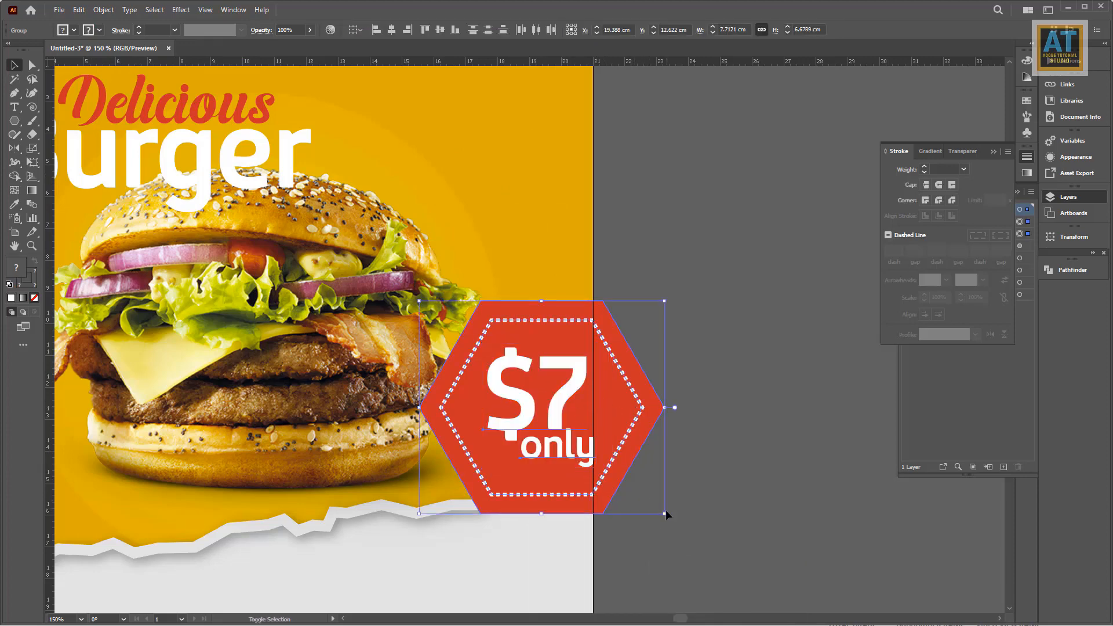
left_click_drag(666, 514, 442, 177)
left_click(650, 244)
scroll(649, 245, "up", 5)
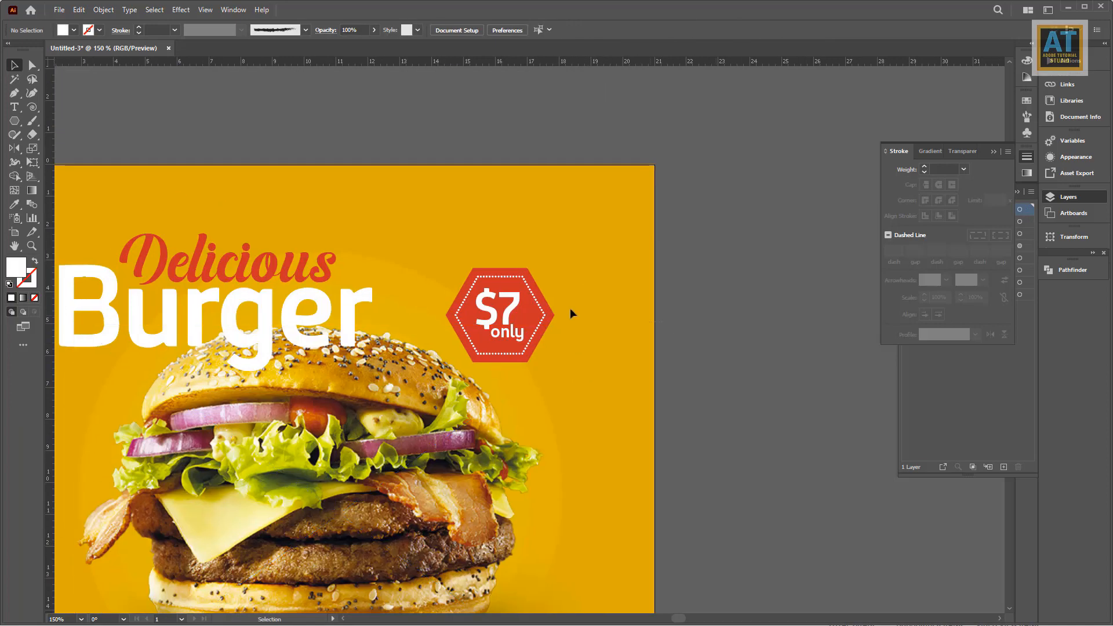
Group the price text and hexagon into one badge, enlarge it to about 4.2 by 3.6 cm and place it right of Burger.
left_click(548, 315)
left_click(103, 10)
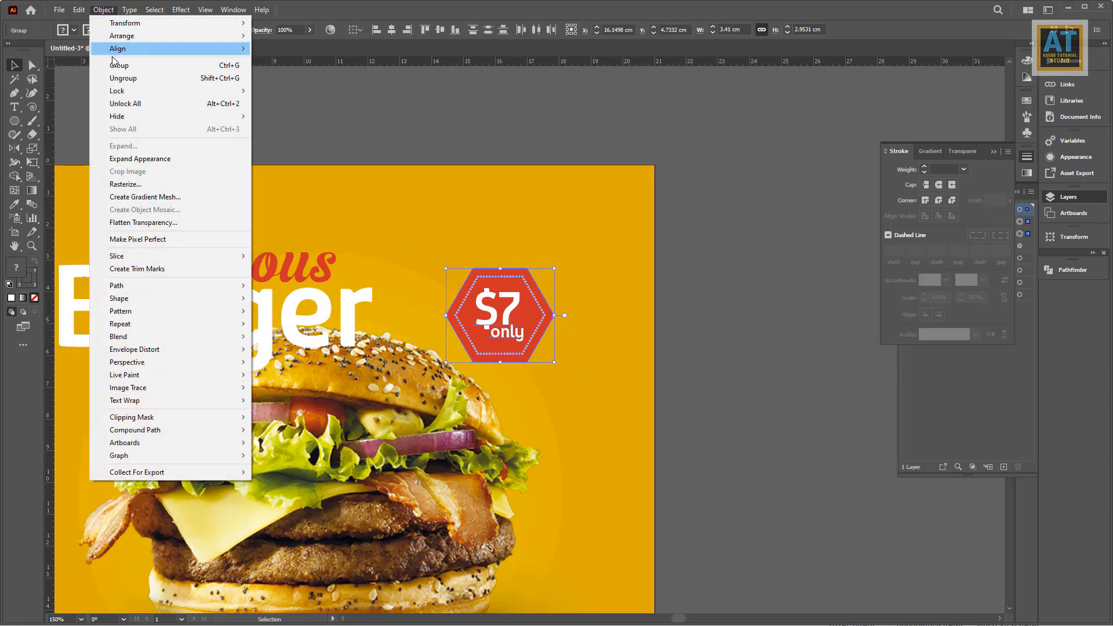
left_click(119, 65)
key("a")
key("ctrl+0")
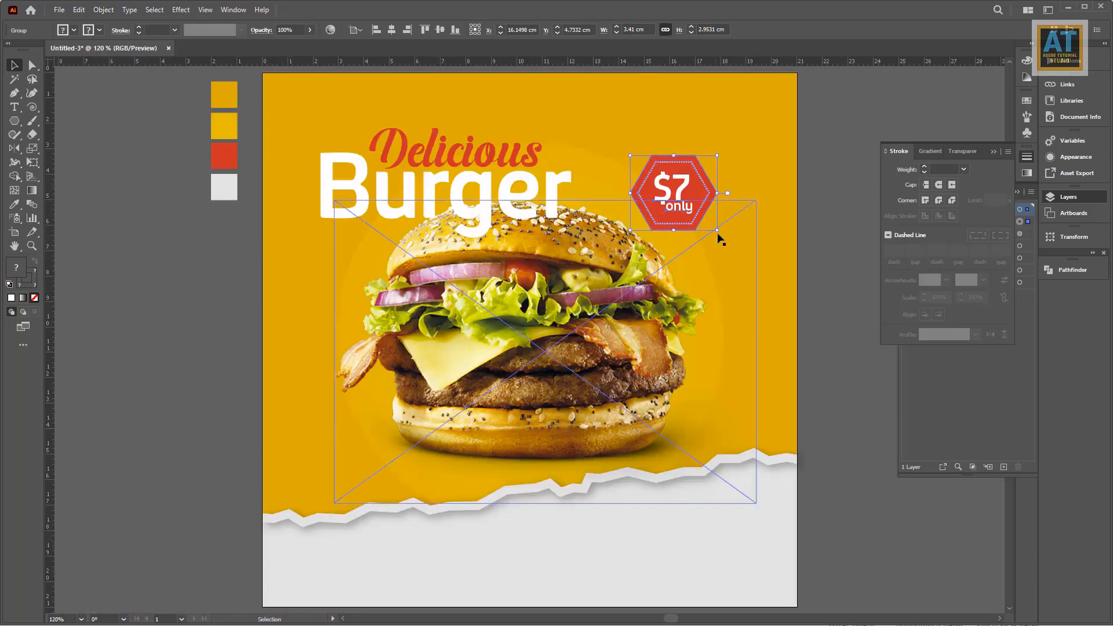
left_click_drag(717, 230, 726, 238)
left_click_drag(676, 202, 659, 220)
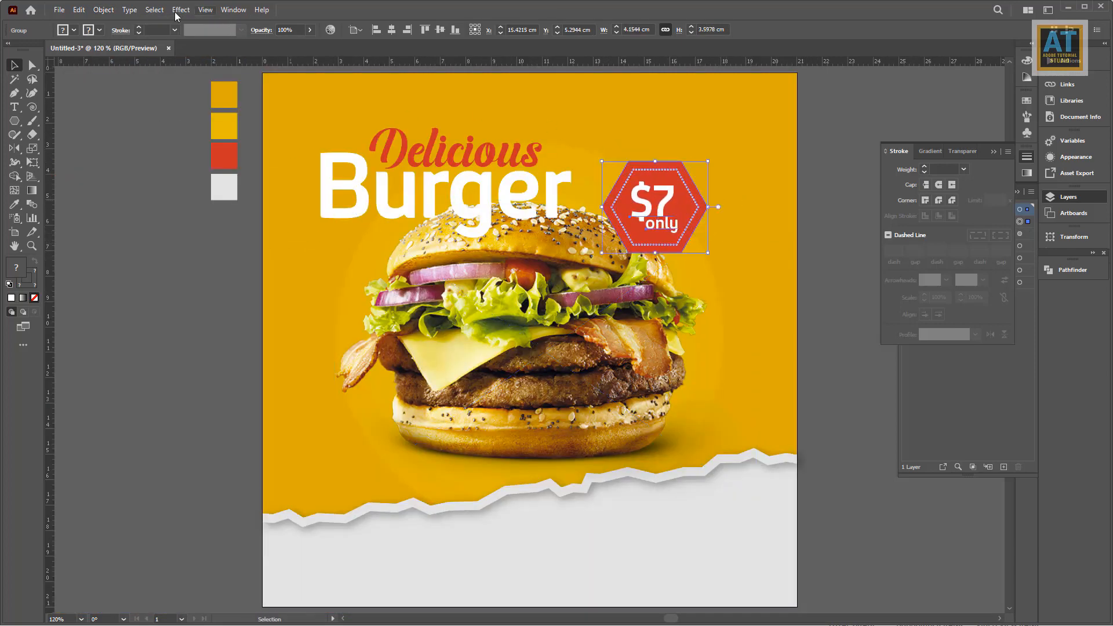
Apply the last-used Drop Shadow effect to the price badge and deselect it.
left_click(181, 10)
left_click(232, 20)
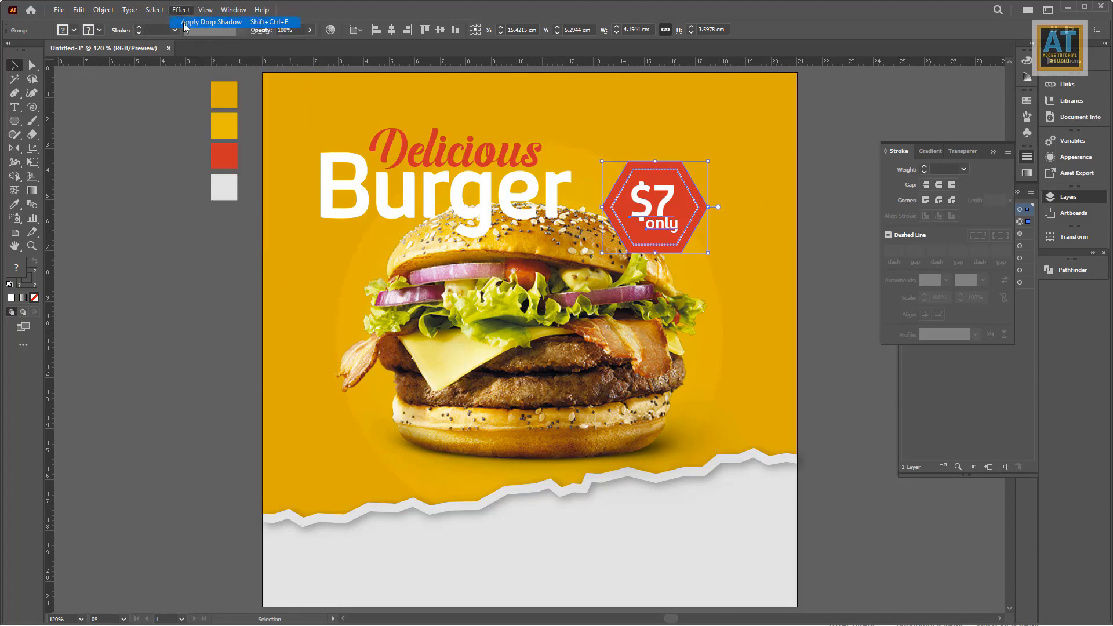
left_click(159, 292)
Fill the word Burger with the red swatch color.
left_click(369, 205)
scroll(374, 208, "up", 1)
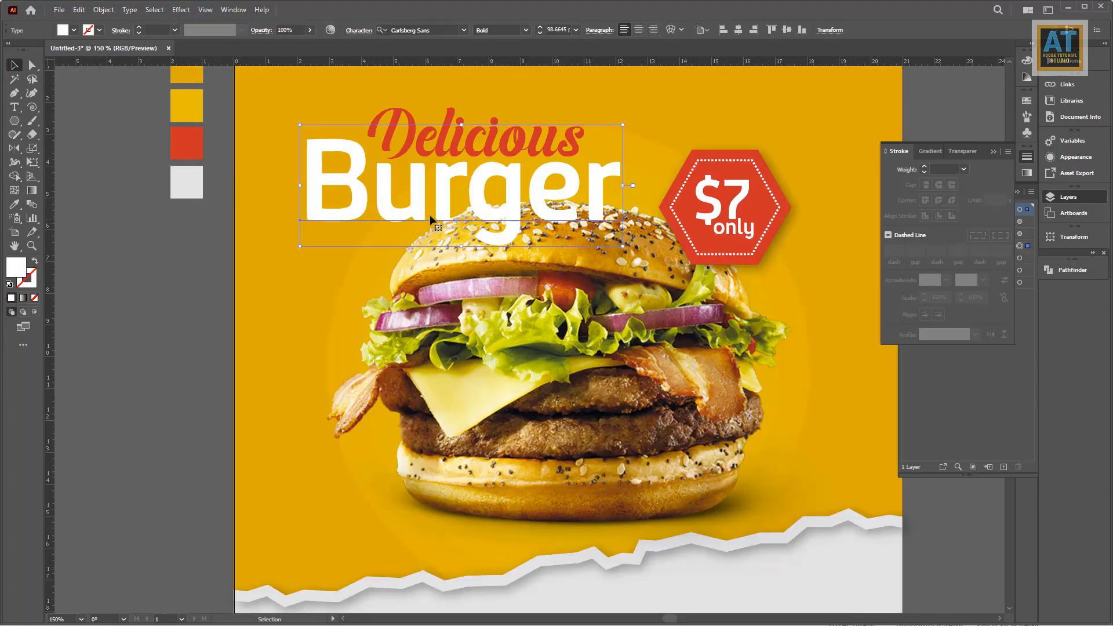
scroll(430, 220, "up", 2)
left_click_drag(405, 208, 408, 223)
key("ctrl+z")
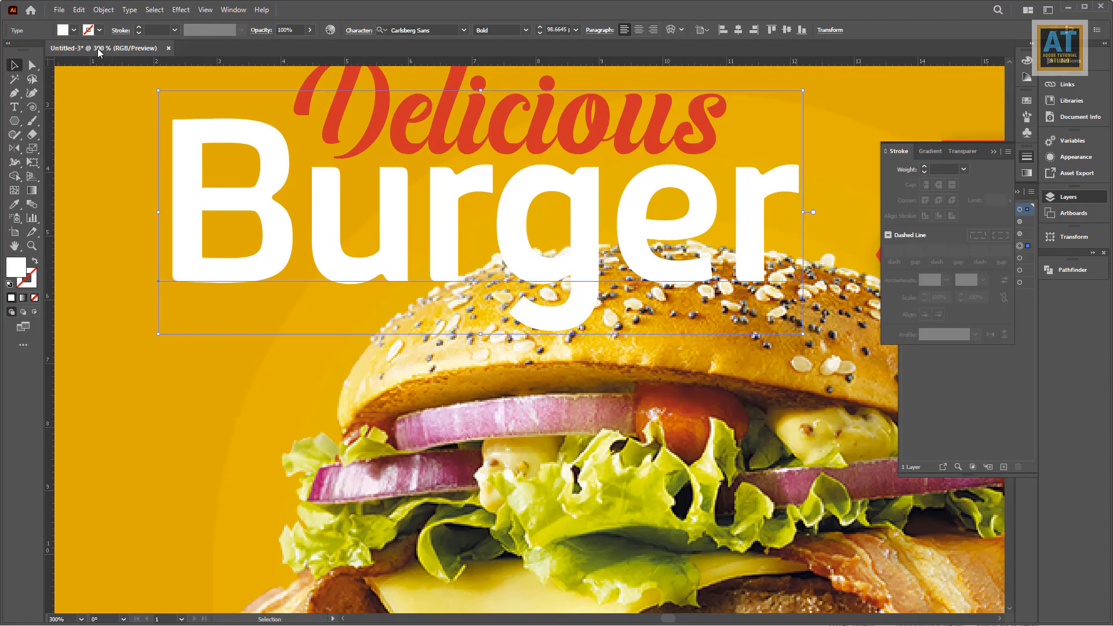
left_click_drag(269, 179, 403, 256)
key("i")
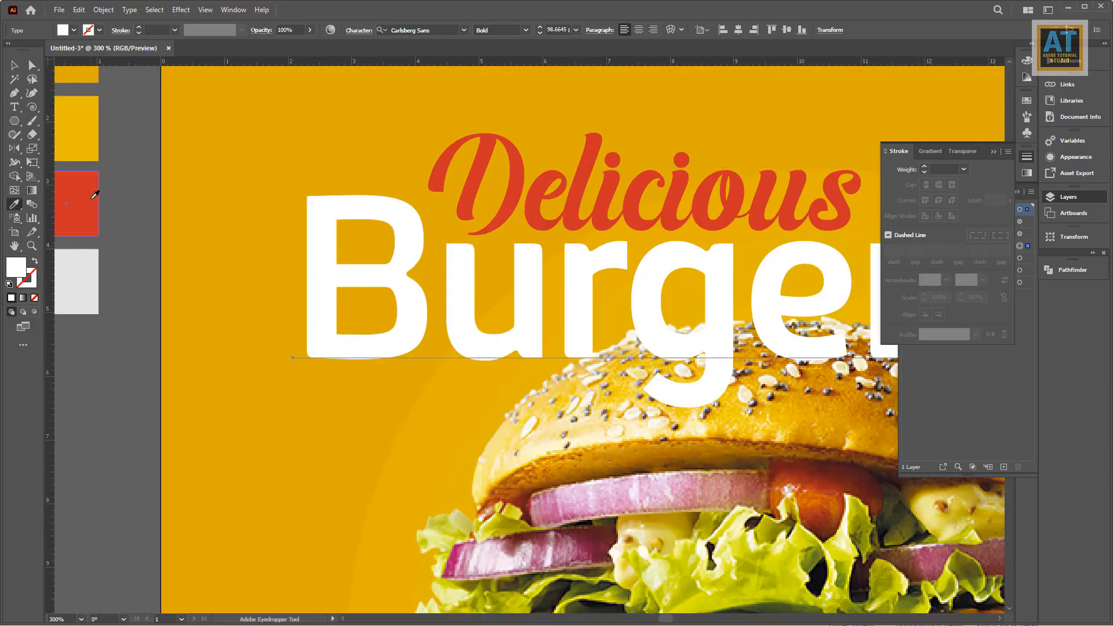
left_click(76, 203)
key("v")
Duplicate the red Burger text slightly up and left, and fill the front copy with the light grey swatch color.
left_click_drag(407, 293, 399, 284)
left_click(21, 209)
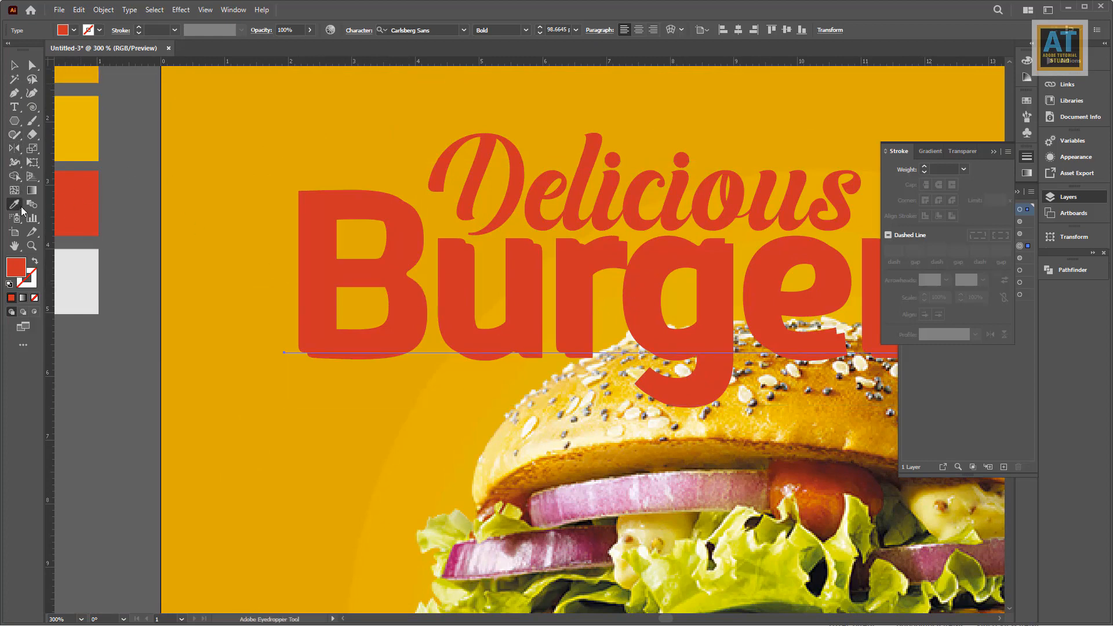
left_click(85, 279)
Nudge the light grey Burger copy slightly upward over its red duplicate.
key("v")
key("ctrl+minus")
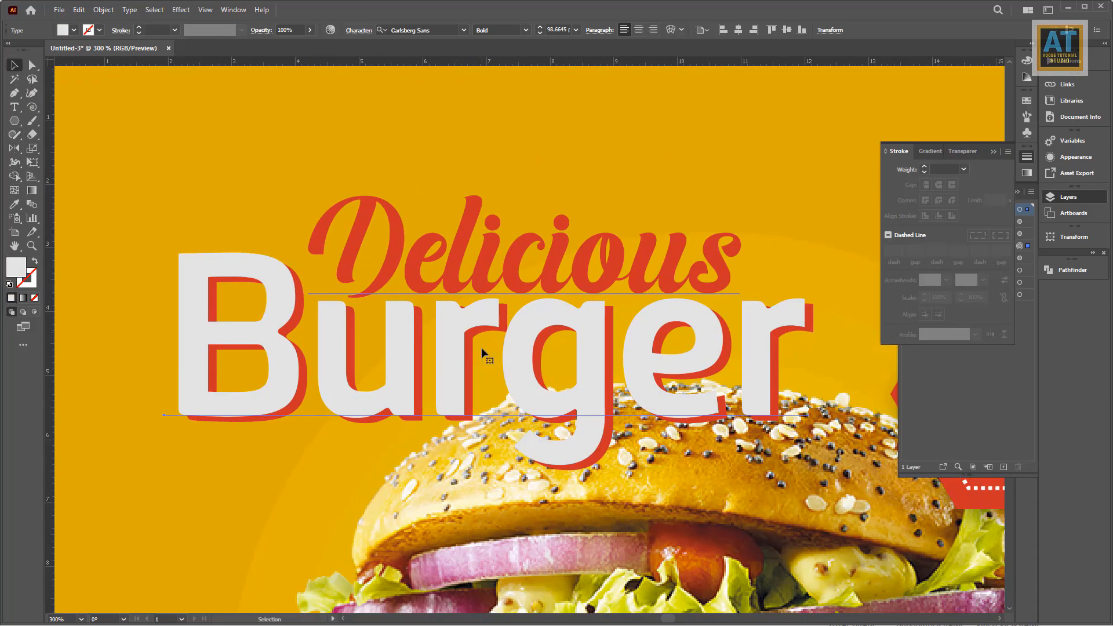
key("Up")
key("Up")
key("Up")
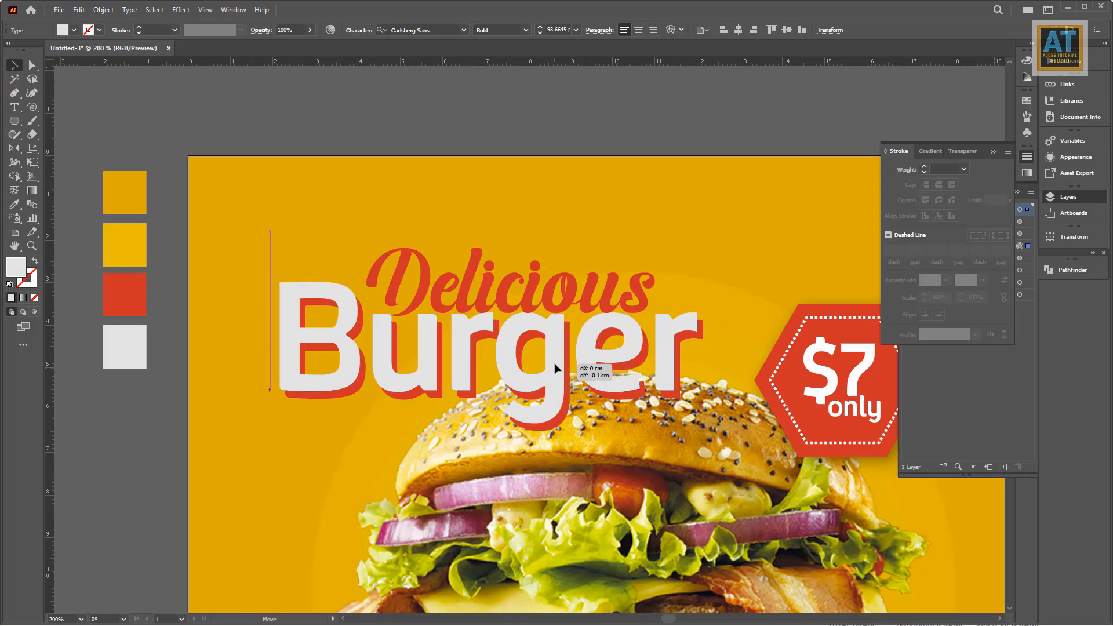
Nudge the word Delicious slightly up and to the left above Burger.
left_click(409, 250)
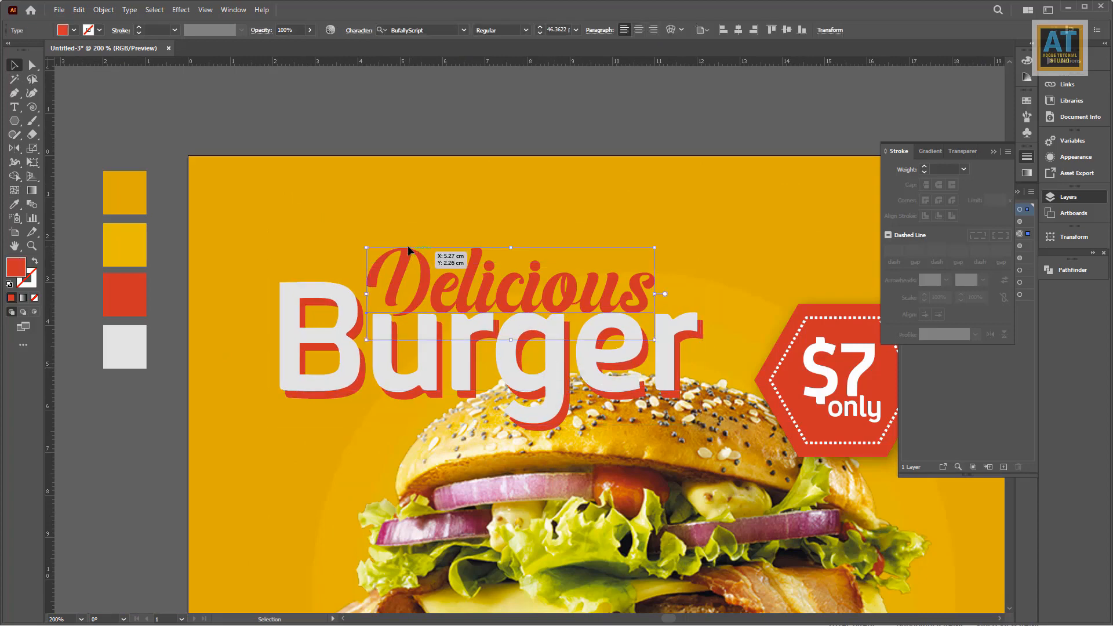
left_click(407, 235)
left_click(429, 256)
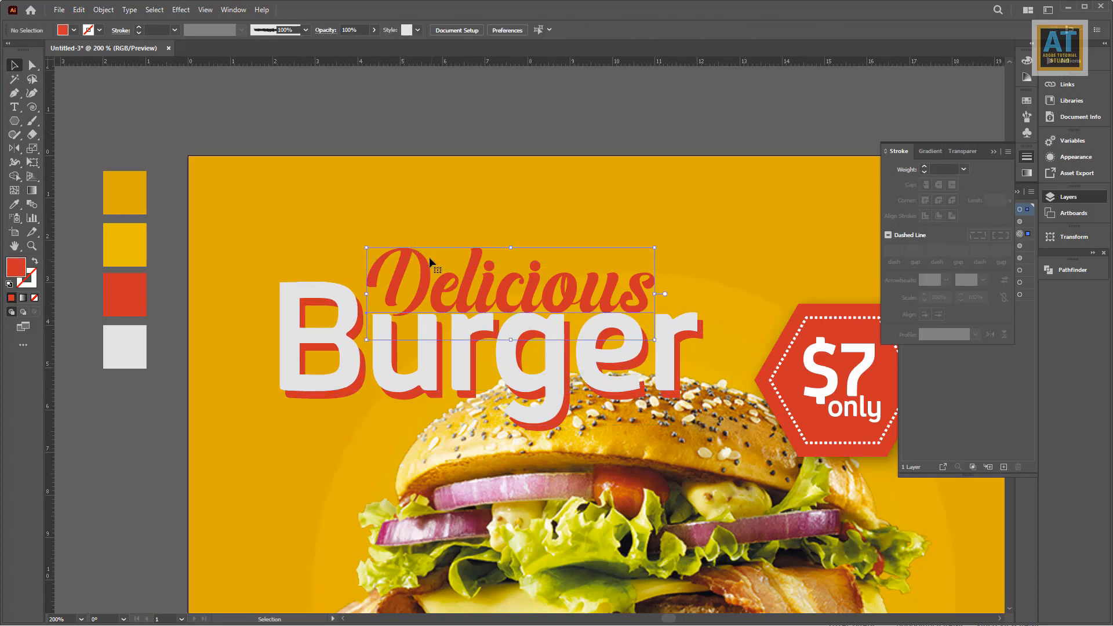
key("Up")
key("Up")
key("Up")
key("Up")
key("Left")
key("Left")
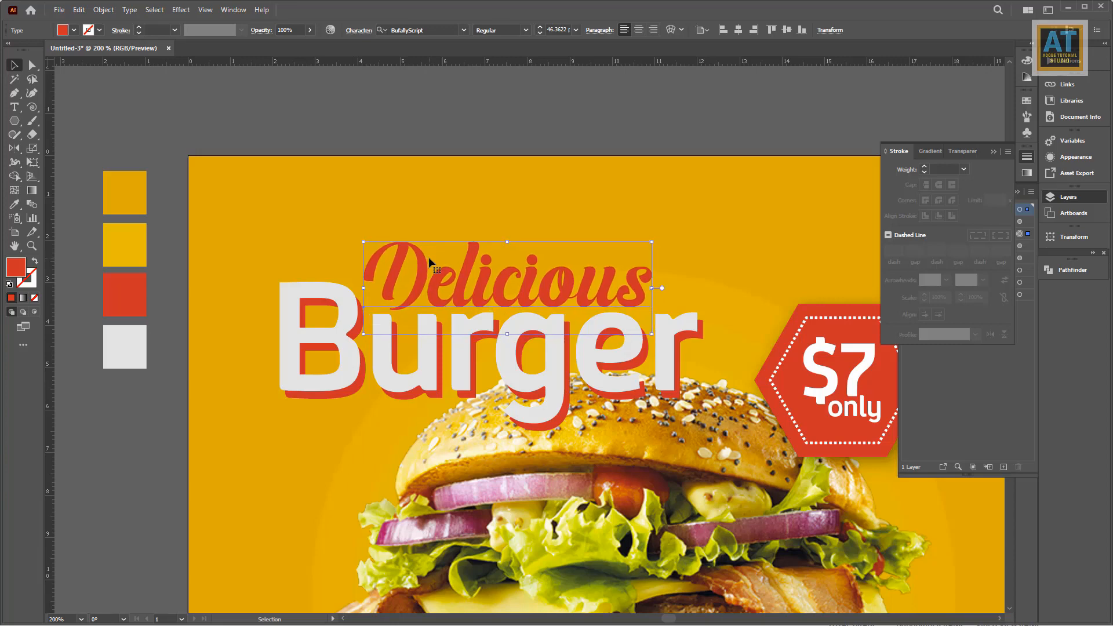
Group the word Delicious with both Burger text copies, leaving out the burger image, and deselect the group.
left_click_drag(375, 209, 603, 383)
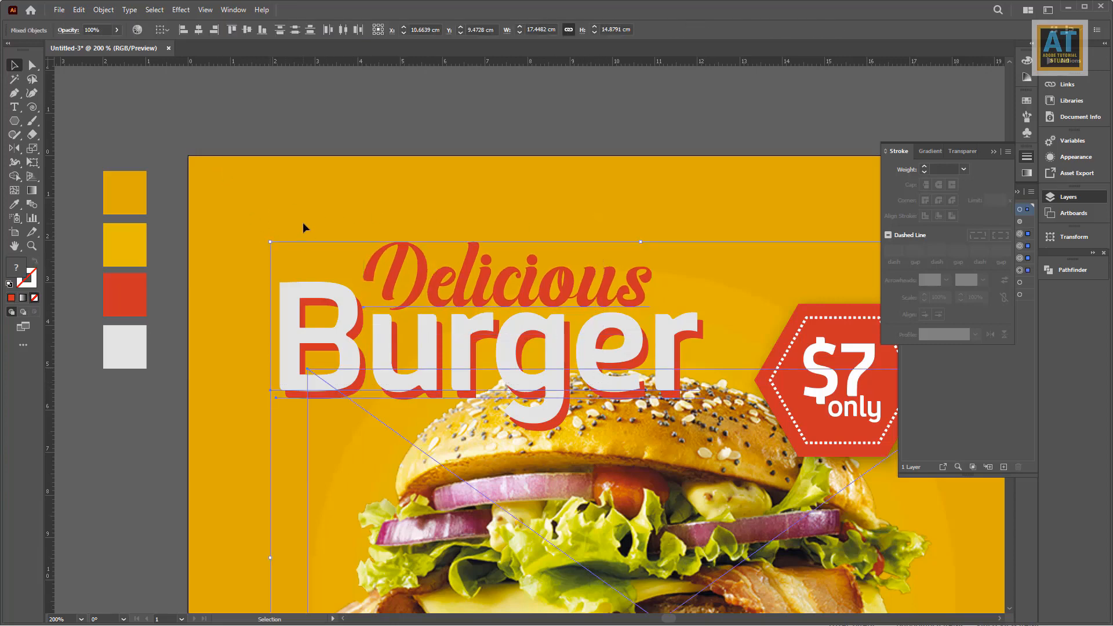
left_click(505, 323, "shift")
left_click(103, 10)
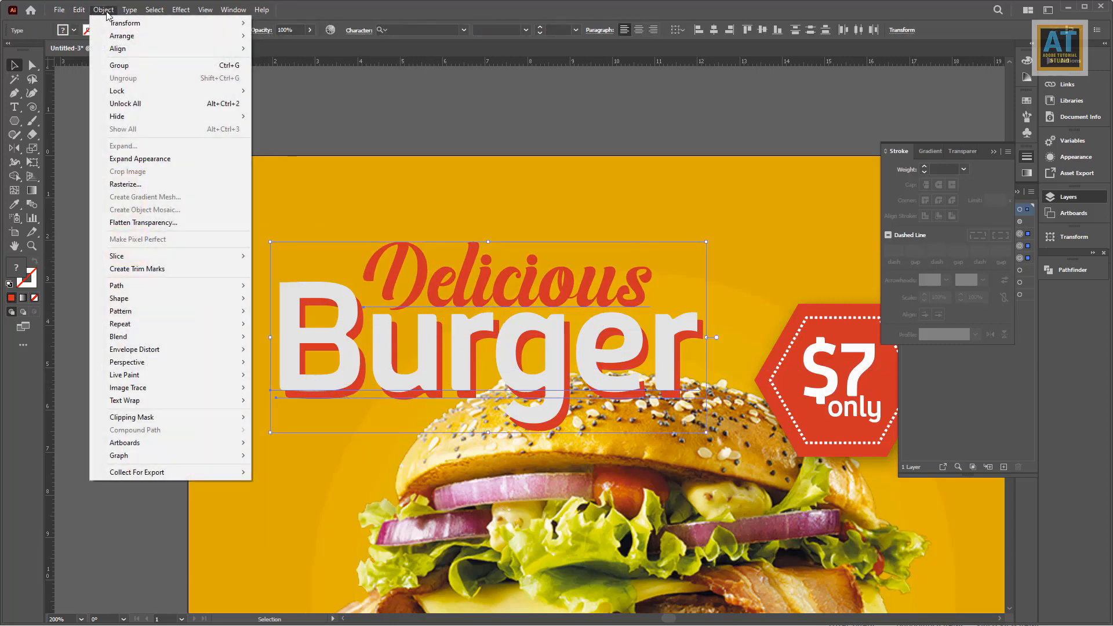
left_click(128, 66)
left_click(192, 148)
Shear the title group vertically with Free Transform so its right side rises, and move it down to overlap the burger's top bun.
scroll(388, 237, "down", 1)
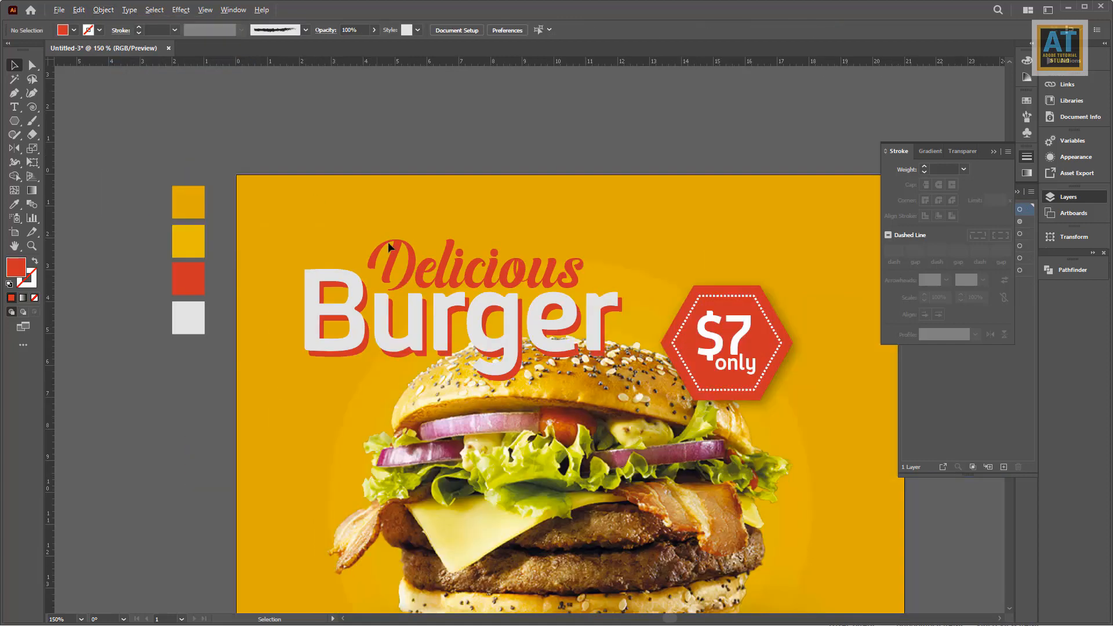
left_click_drag(479, 281, 450, 279)
left_click(448, 278)
left_click(33, 163)
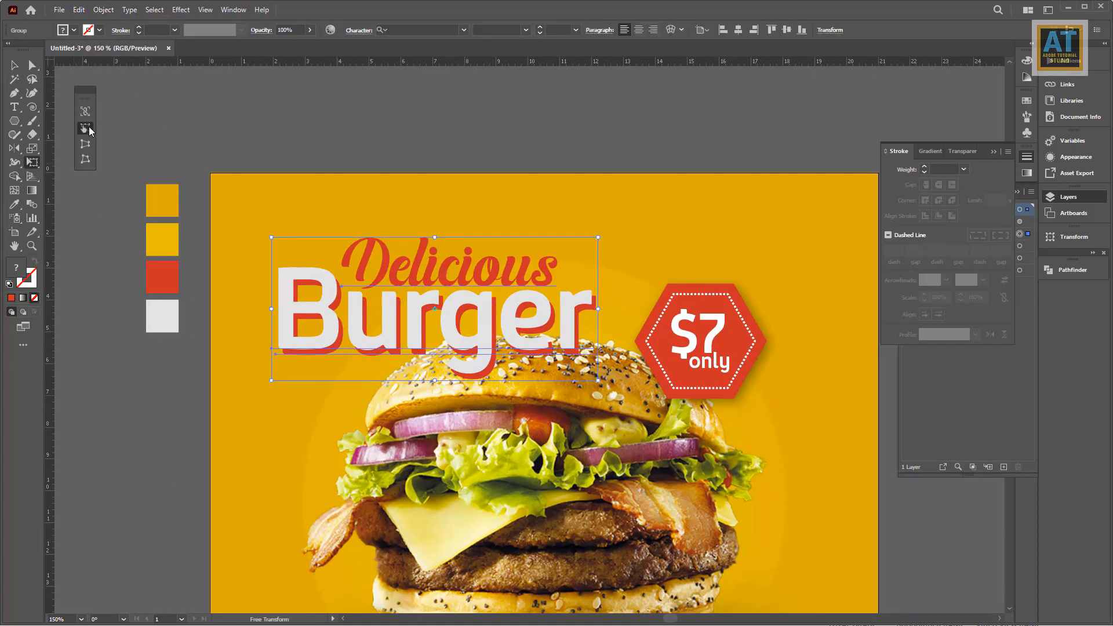
left_click_drag(597, 309, 590, 259)
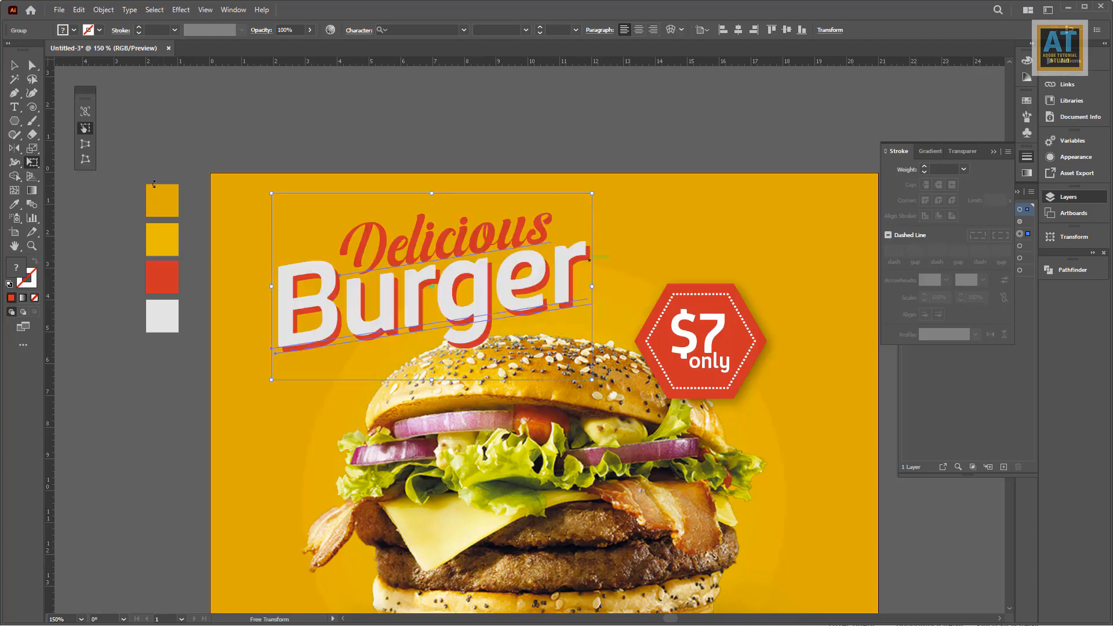
key("v")
left_click_drag(388, 268, 381, 301)
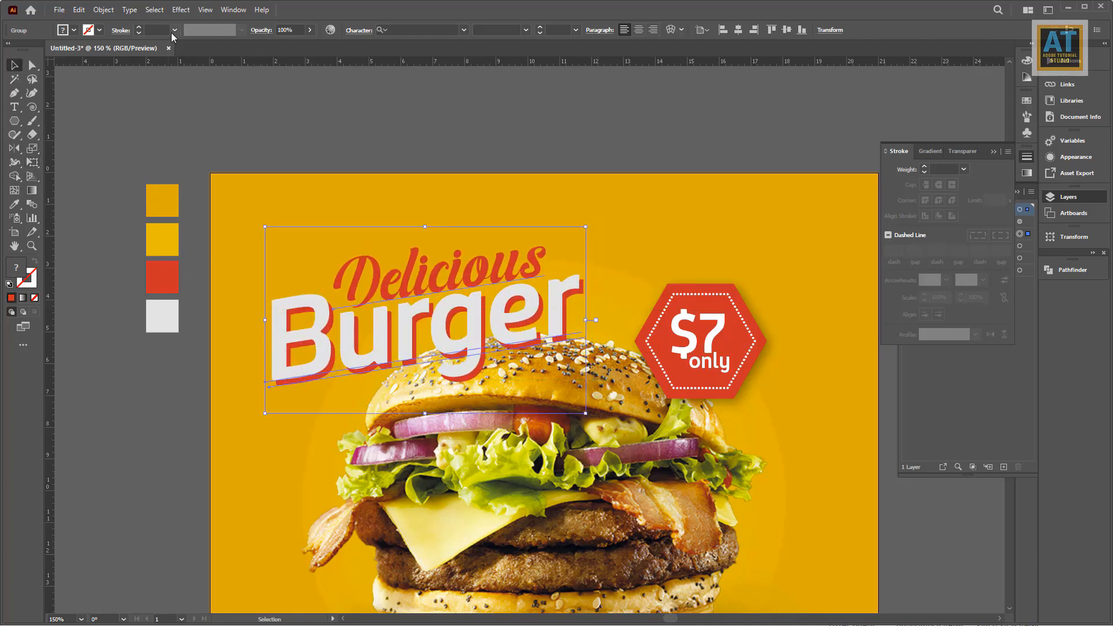
Start a Drop Shadow effect on the title group and set its X offset to 0.04 cm.
left_click(181, 10)
mouse_move(207, 142)
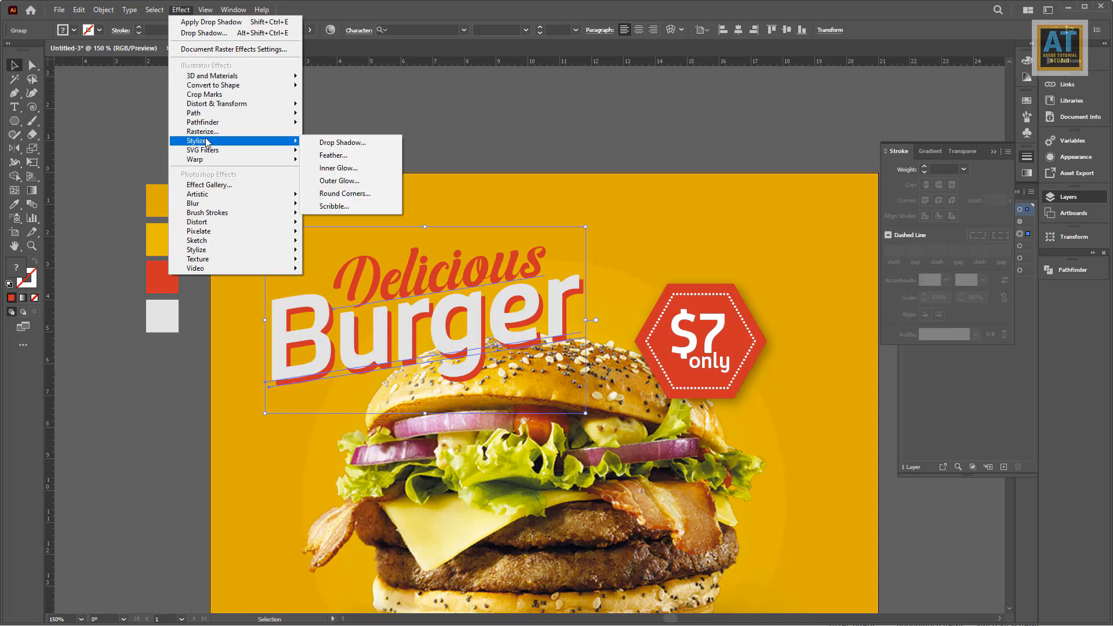
left_click(335, 143)
left_click_drag(390, 284, 777, 246)
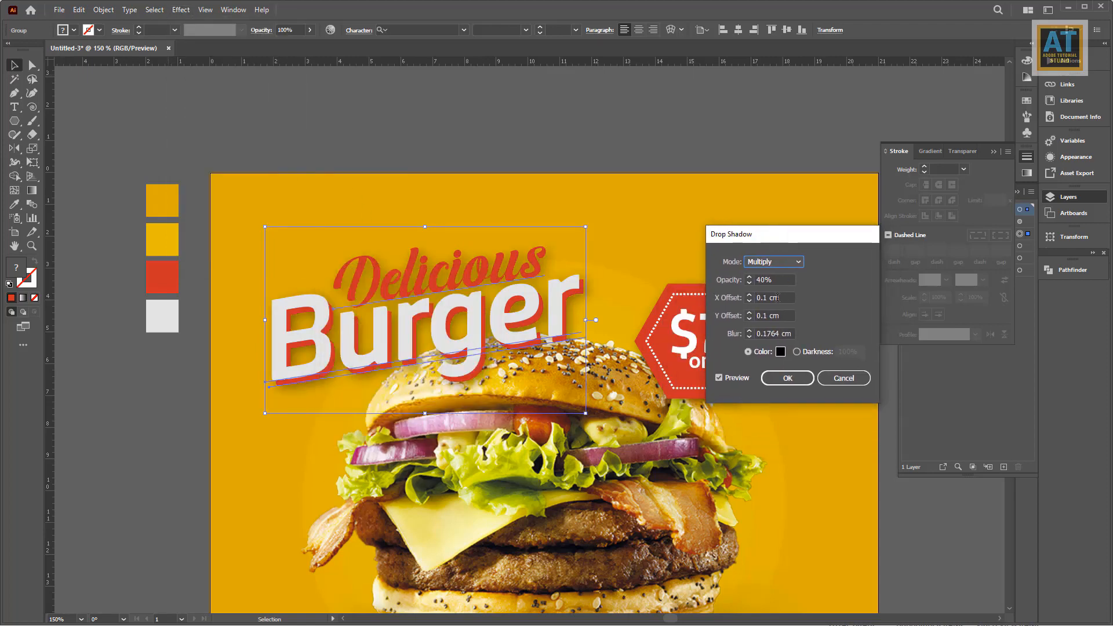
left_click(783, 299)
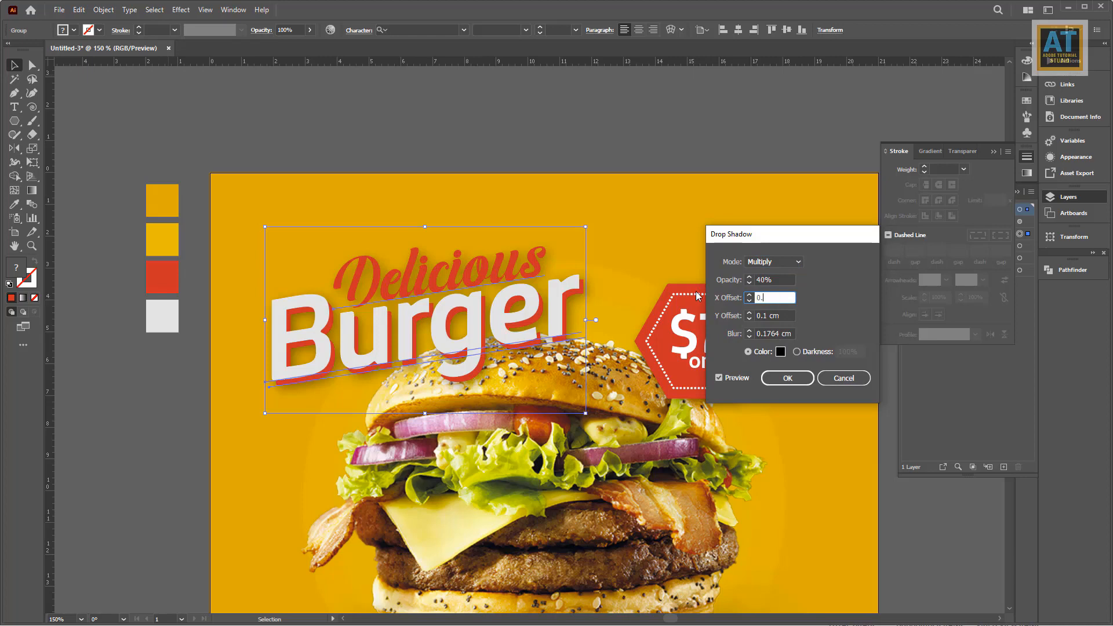
key("Tab")
key("shift+Tab")
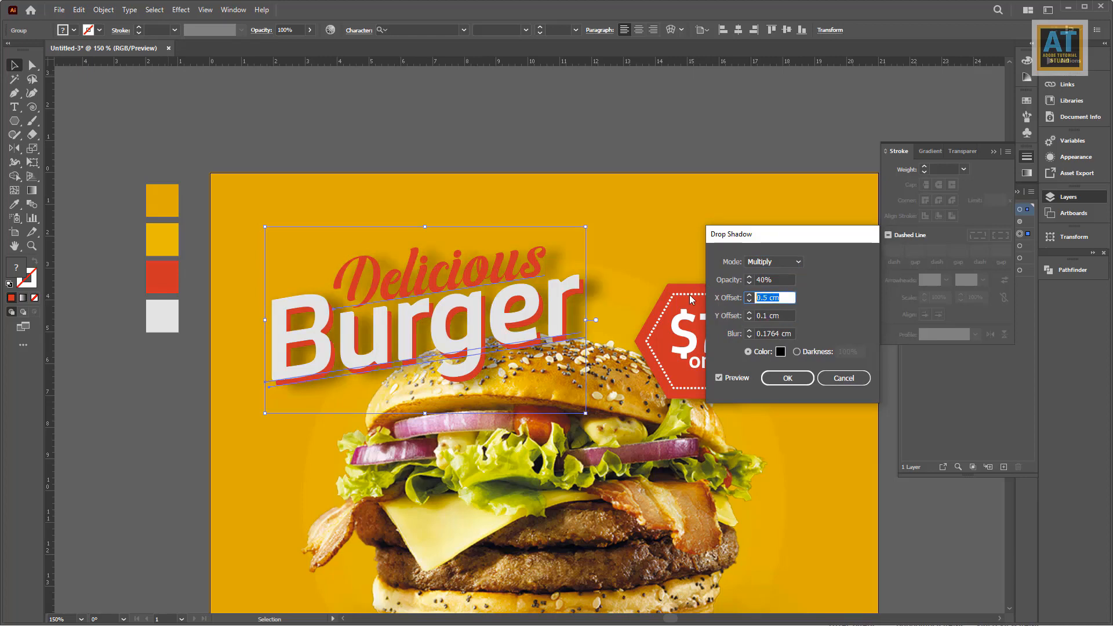
type("0.04")
key("Tab")
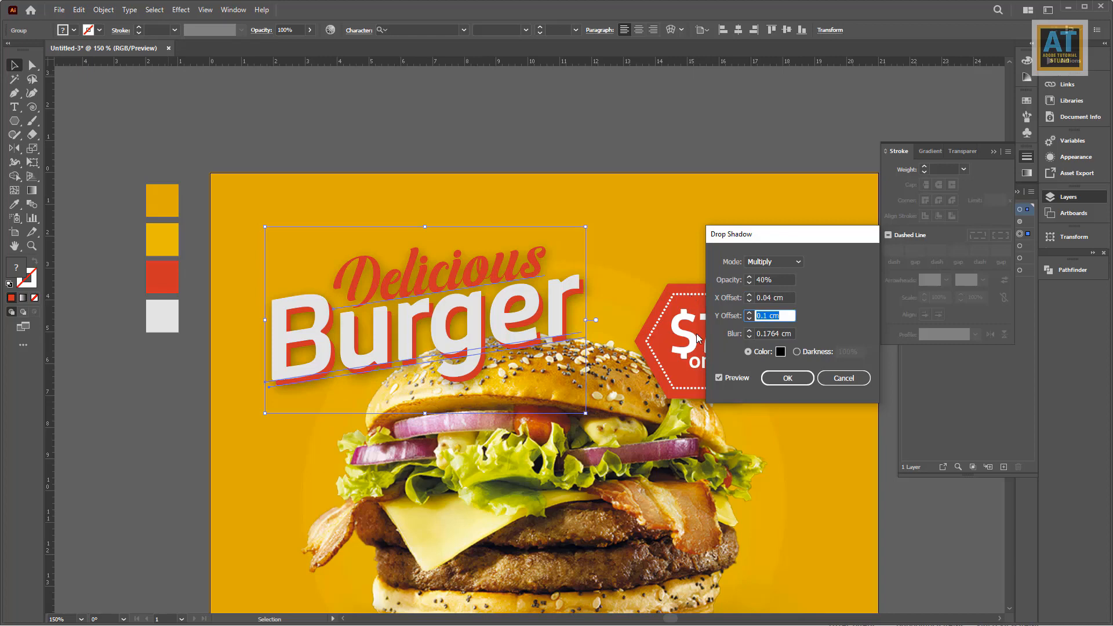
Set the title shadow's Y offset to 0.02 cm and blur to 0.05 cm, apply the effect and deselect the title.
type("0.02")
key("Tab")
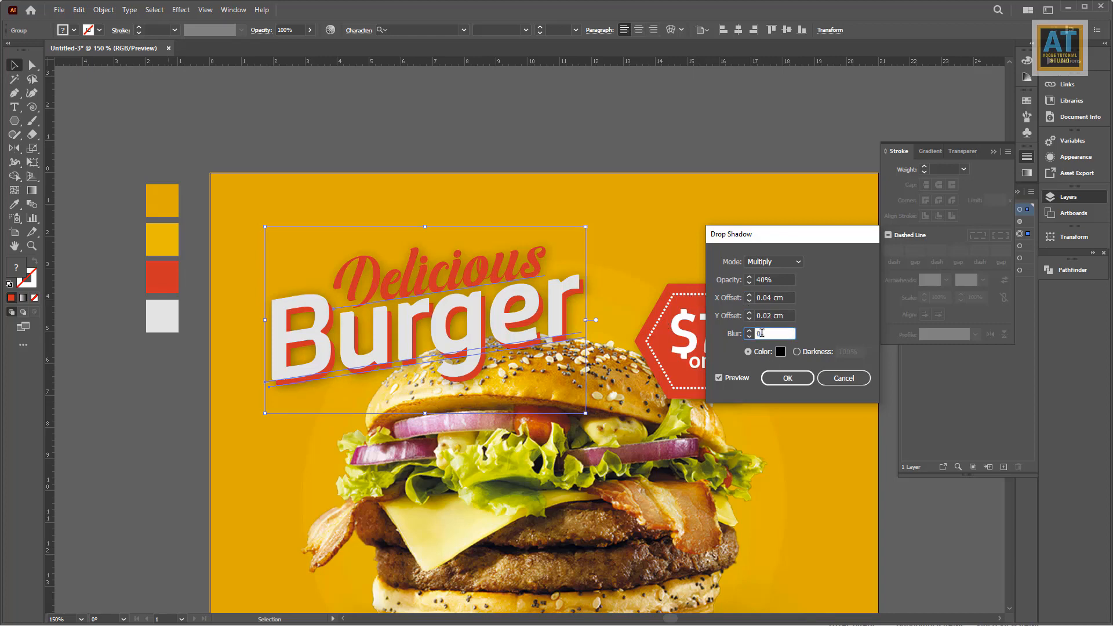
type("0.05")
key("Tab")
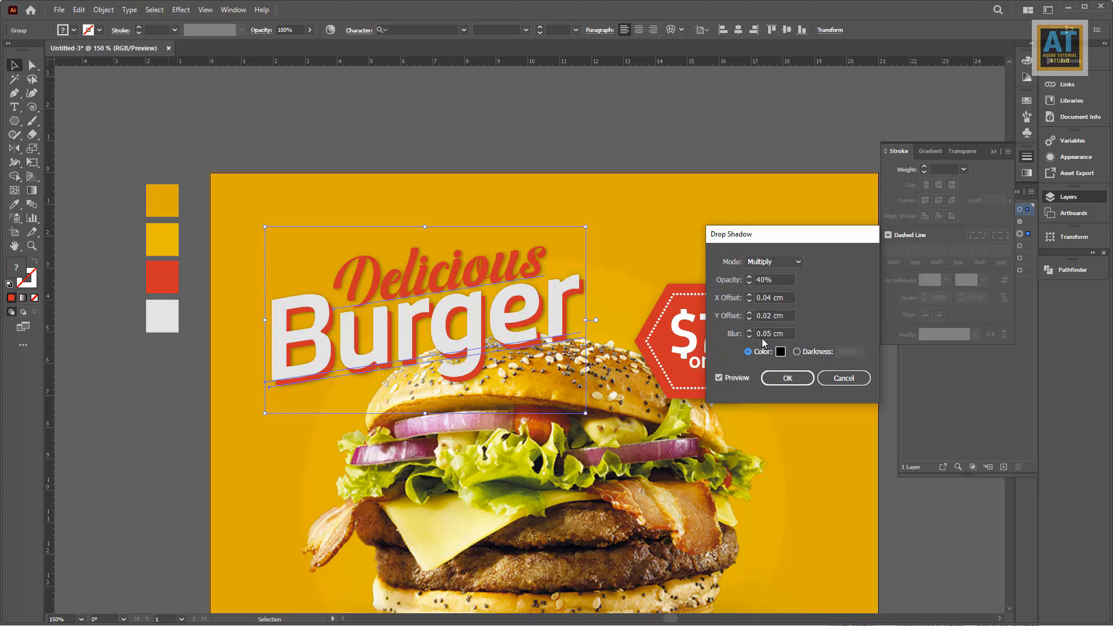
left_click(788, 378)
left_click(336, 126)
Move the title group slightly up and left toward the poster's upper-left corner and deselect it.
scroll(392, 235, "down", 2)
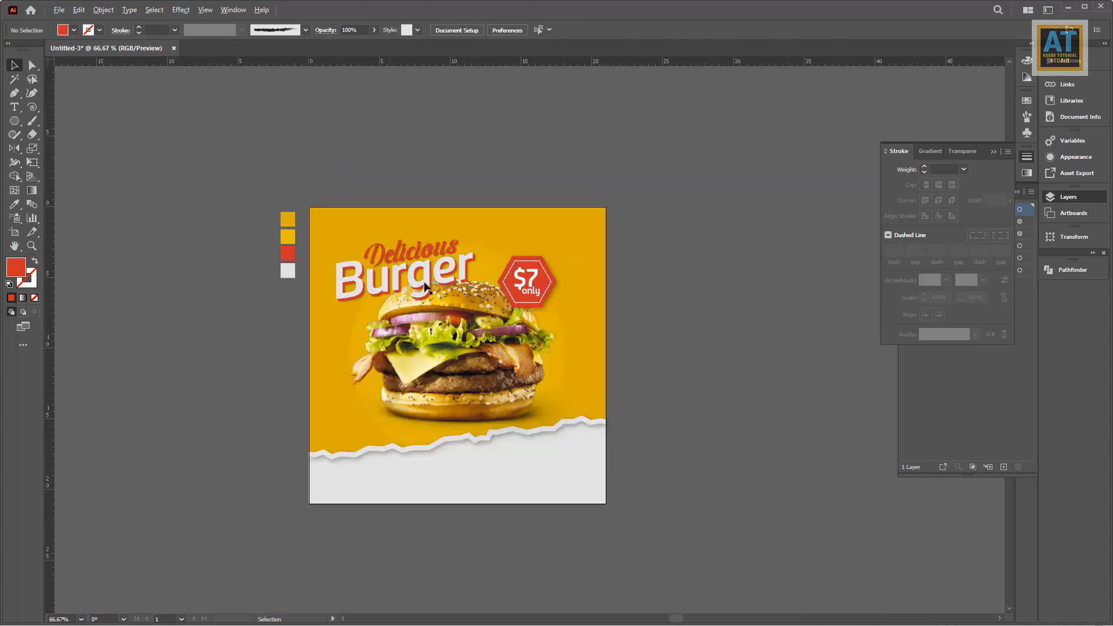
left_click_drag(449, 286, 447, 313)
scroll(446, 313, "up", 1)
left_click(419, 303)
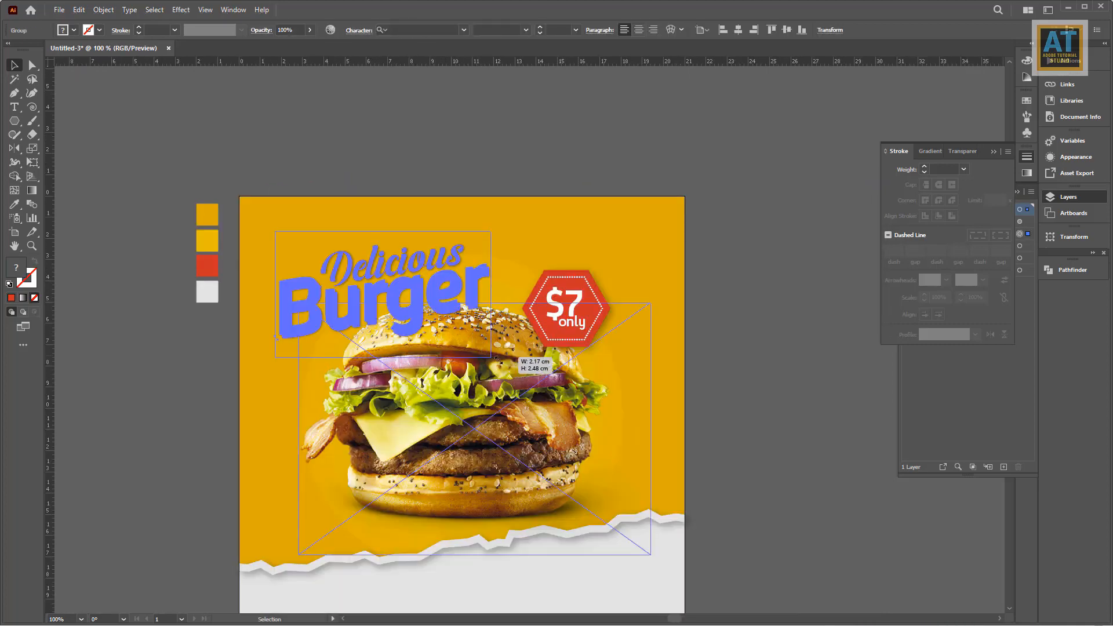
left_click_drag(424, 305, 410, 289)
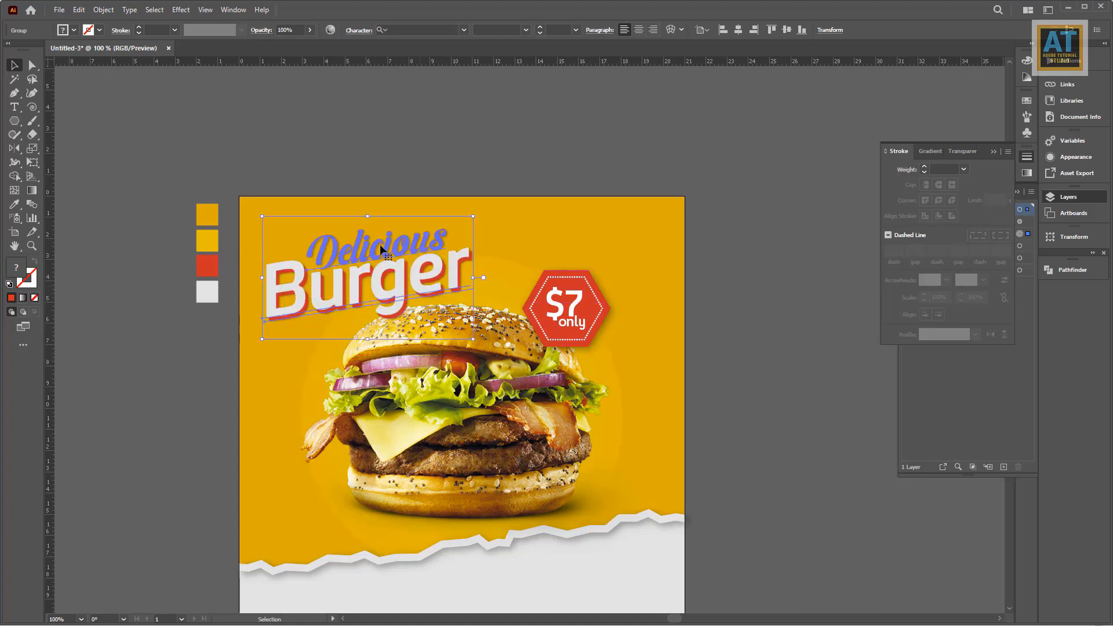
left_click(493, 261)
left_click_drag(493, 262, 480, 272)
Place the Burgers Delicious logo image about 3.47 cm square near the poster's upper-right corner.
left_click(60, 10)
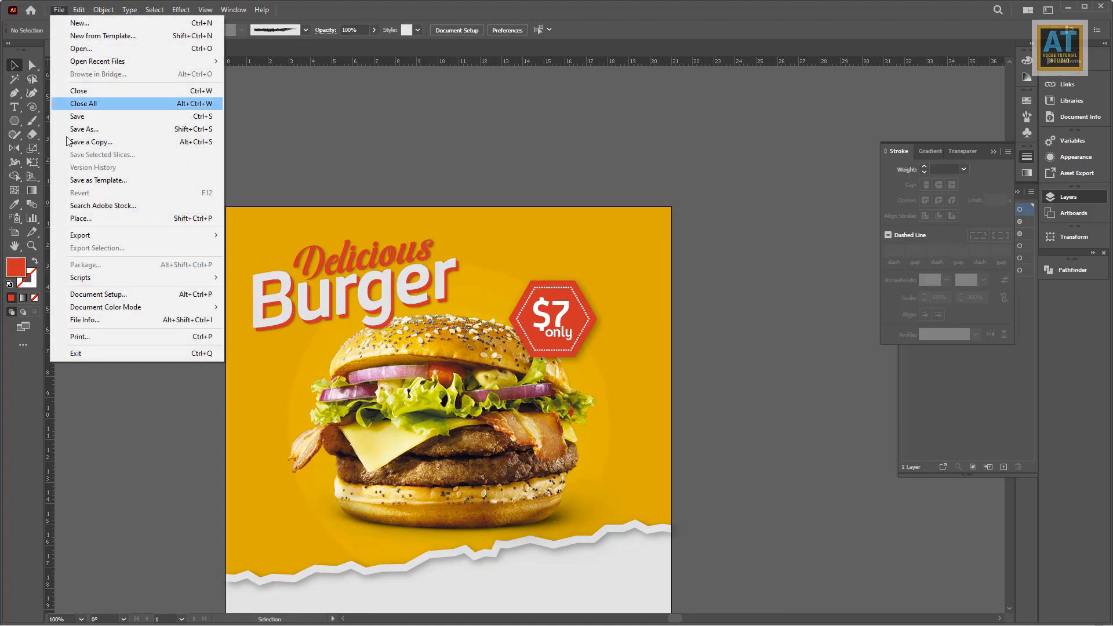
left_click(87, 216)
double_click(471, 128)
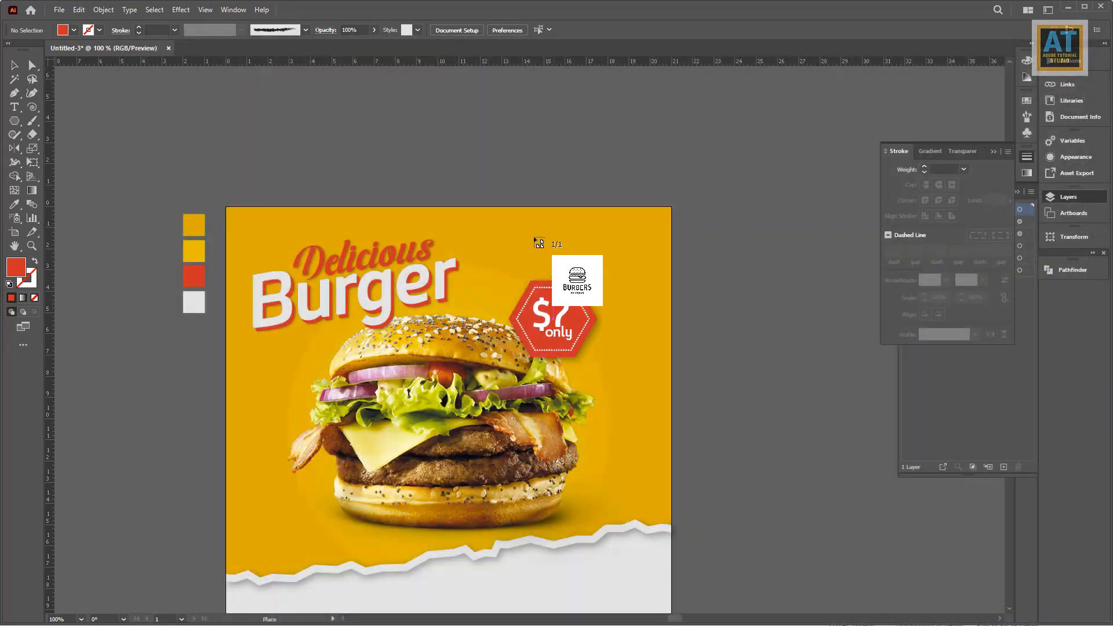
left_click_drag(564, 225, 637, 298)
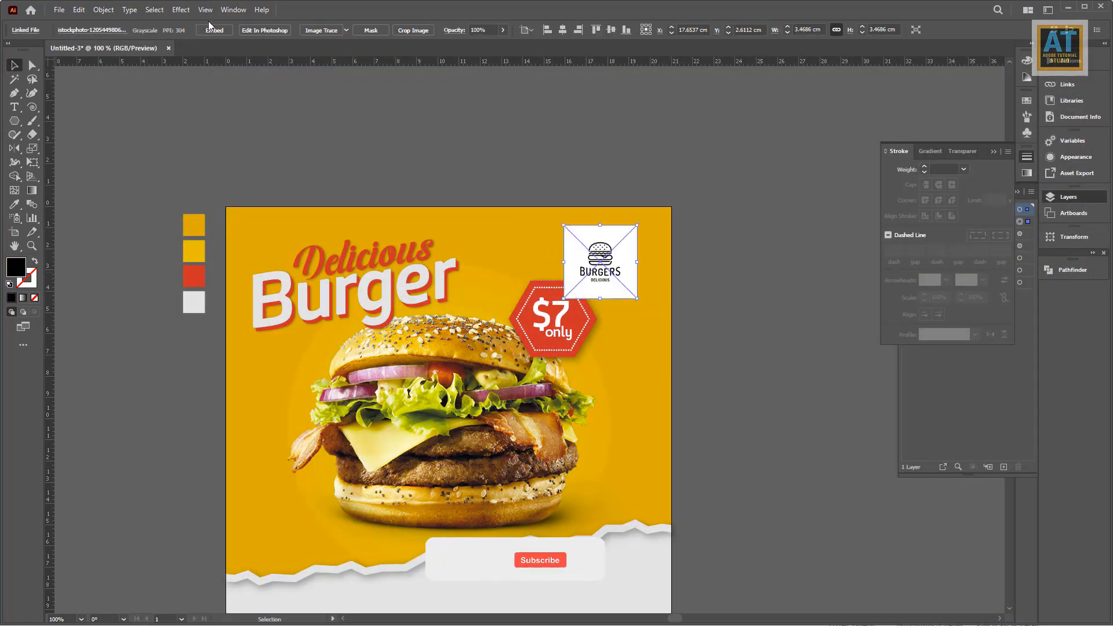
Set the logo's blending mode to Multiply to hide its white background, and deselect it.
left_click(455, 30)
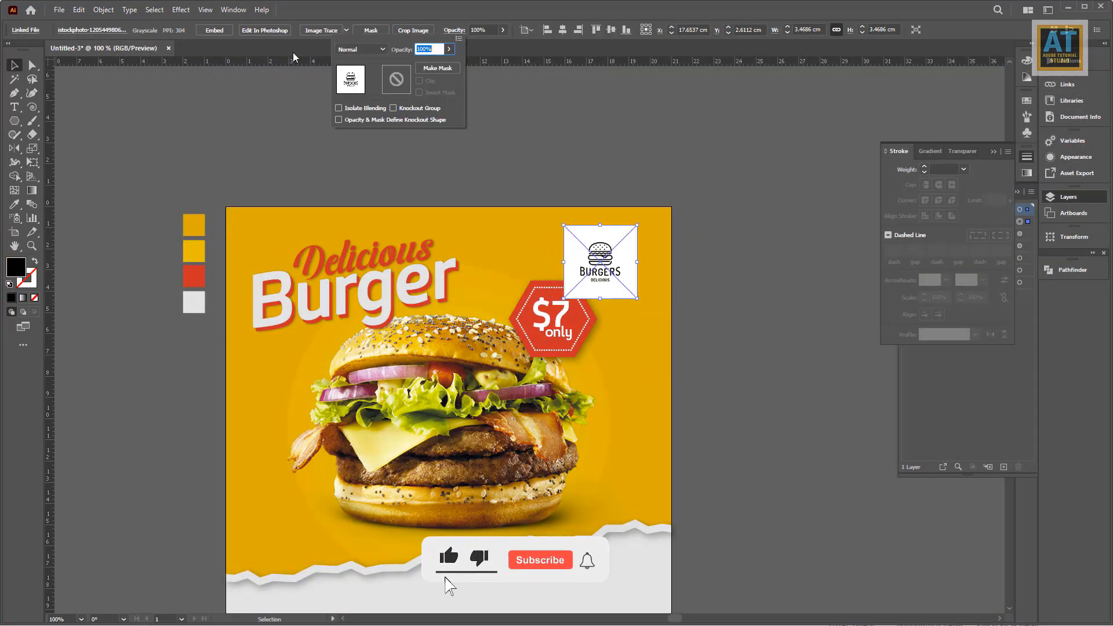
left_click(362, 51)
left_click(369, 91)
left_click(720, 285)
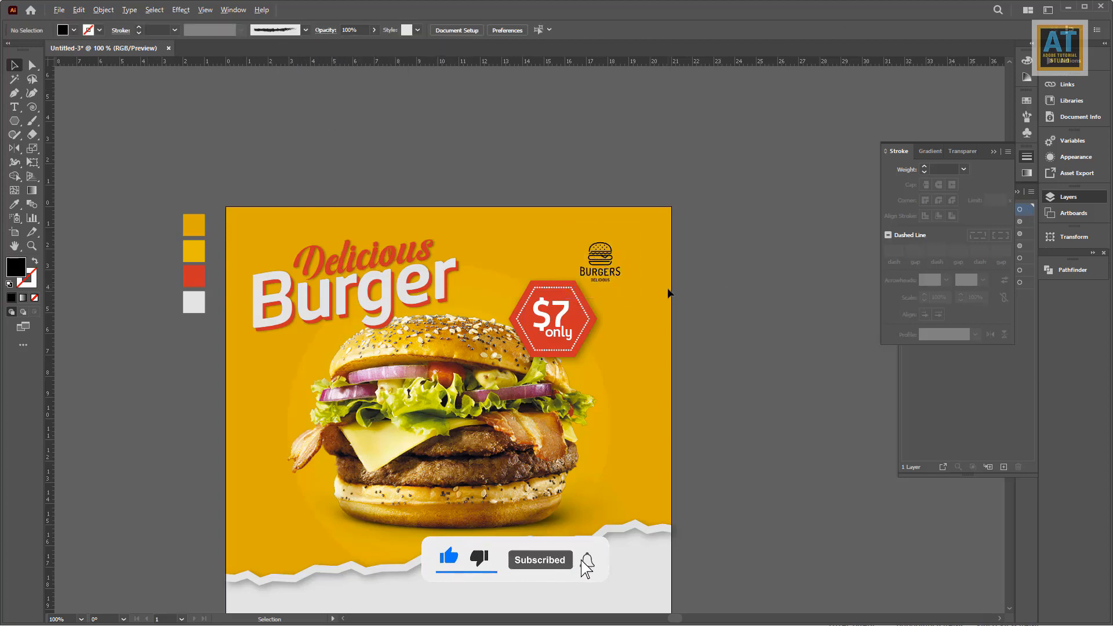
Move the logo closer to the poster's right edge, enlarge it slightly and fine-tune its position above the price badge.
left_click_drag(658, 299, 600, 312)
left_click_drag(561, 276, 580, 280)
scroll(579, 287, "up", 3)
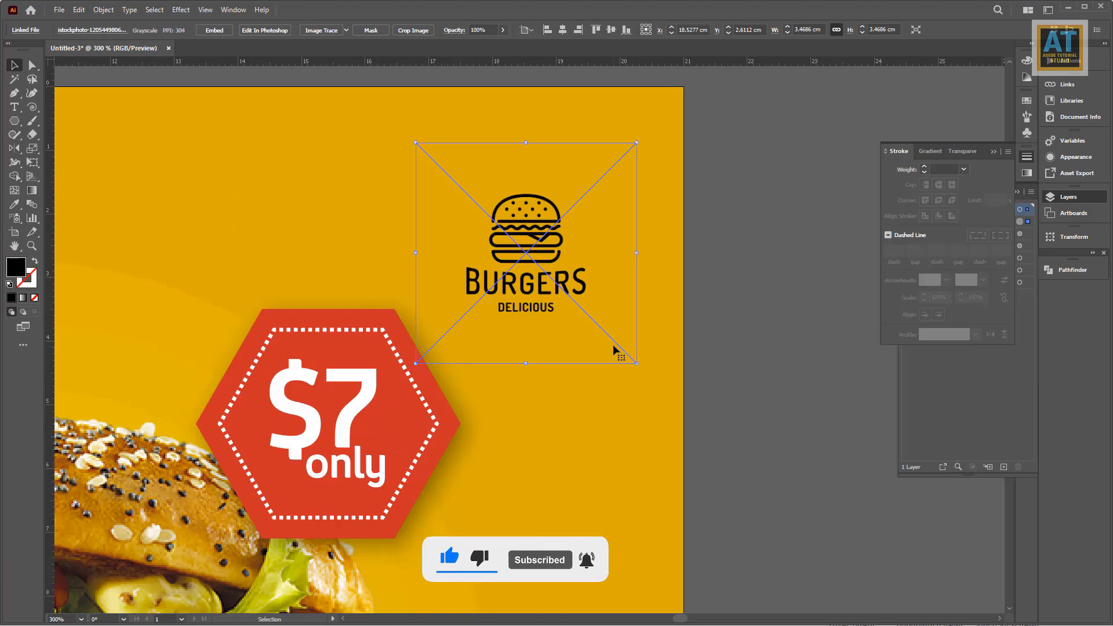
left_click_drag(637, 364, 667, 407)
left_click(702, 388)
scroll(701, 386, "down", 2)
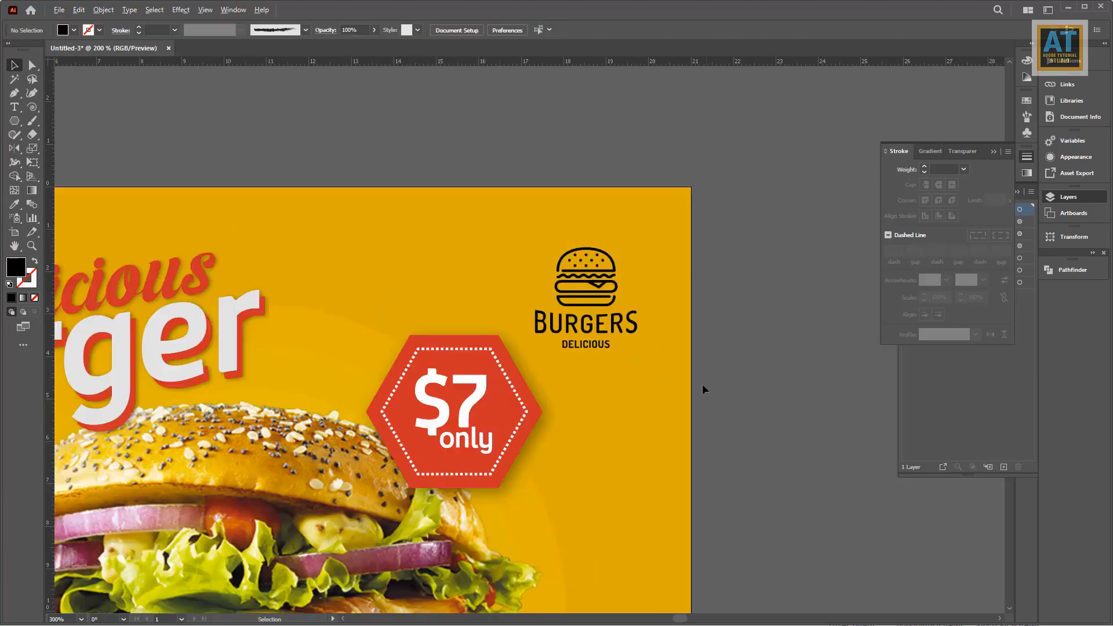
left_click_drag(613, 341, 616, 337)
left_click(687, 380)
Draw a rectangle about 5.59 by 1.24 cm on the grey lower section below the torn edge.
scroll(686, 379, "down", 2)
left_click_drag(683, 378, 636, 283)
scroll(602, 350, "up", 1)
left_click_drag(601, 342, 616, 295)
left_click_drag(574, 514, 597, 458)
left_click_drag(15, 124, 58, 121)
scroll(445, 445, "up", 2)
left_click_drag(448, 438, 684, 486)
left_click_drag(581, 342, 561, 419)
scroll(560, 418, "down", 2)
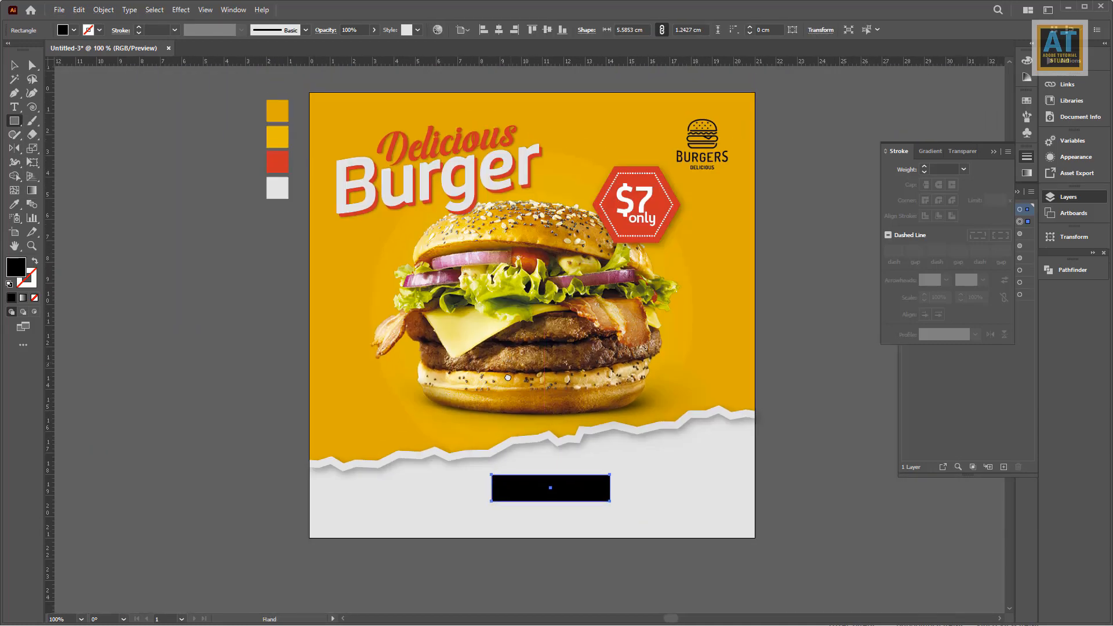
Fill the rectangle with the red swatch color and round its corners fully to about 0.62 cm, making a pill shape.
key("i")
left_click(267, 165)
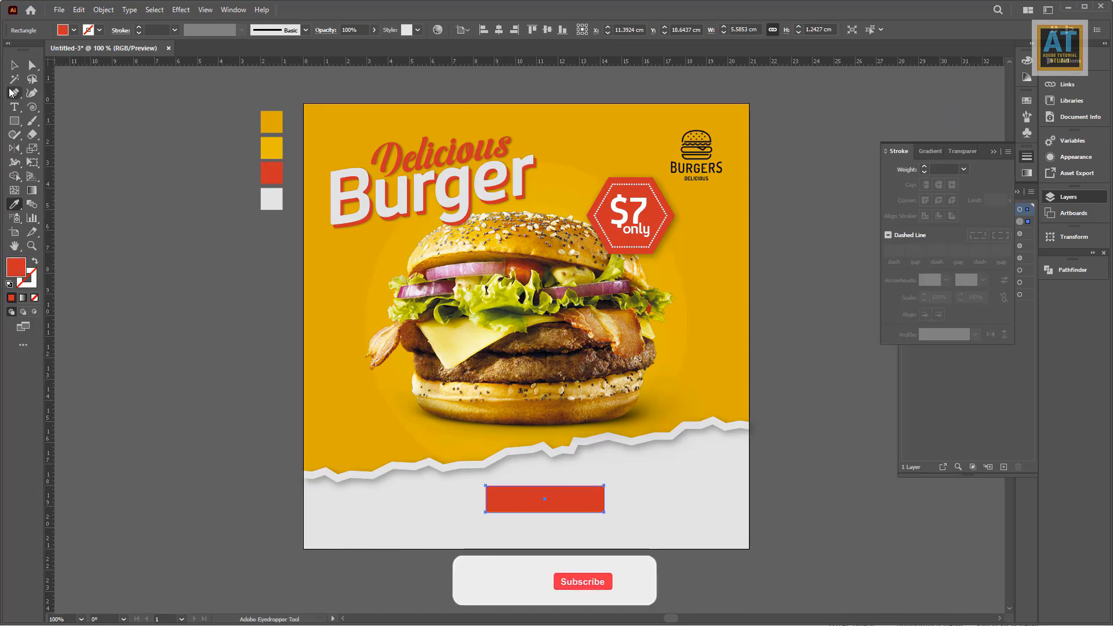
left_click(15, 65)
left_click(35, 68)
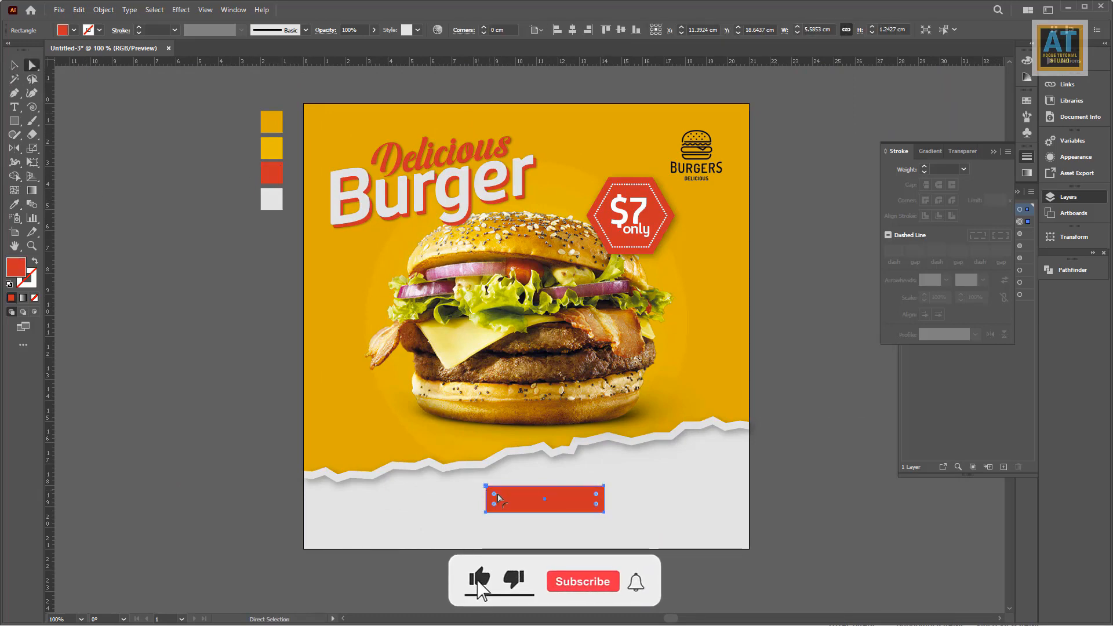
left_click_drag(495, 494, 513, 499)
left_click(15, 65)
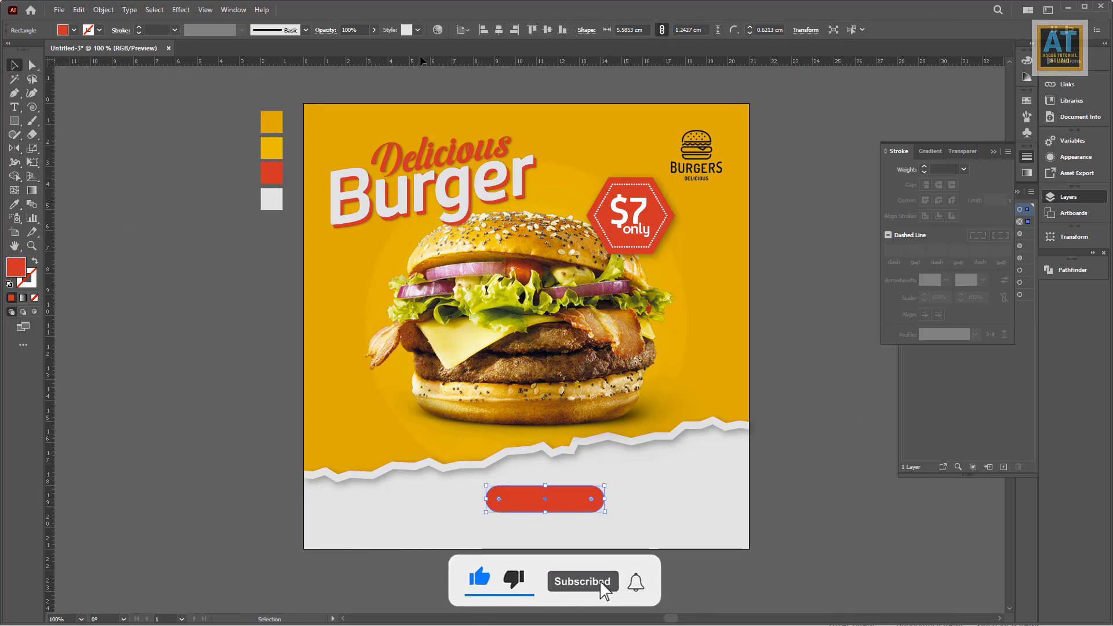
Center the red pill button horizontally on the artboard and deselect it.
left_click(463, 30)
left_click(499, 29)
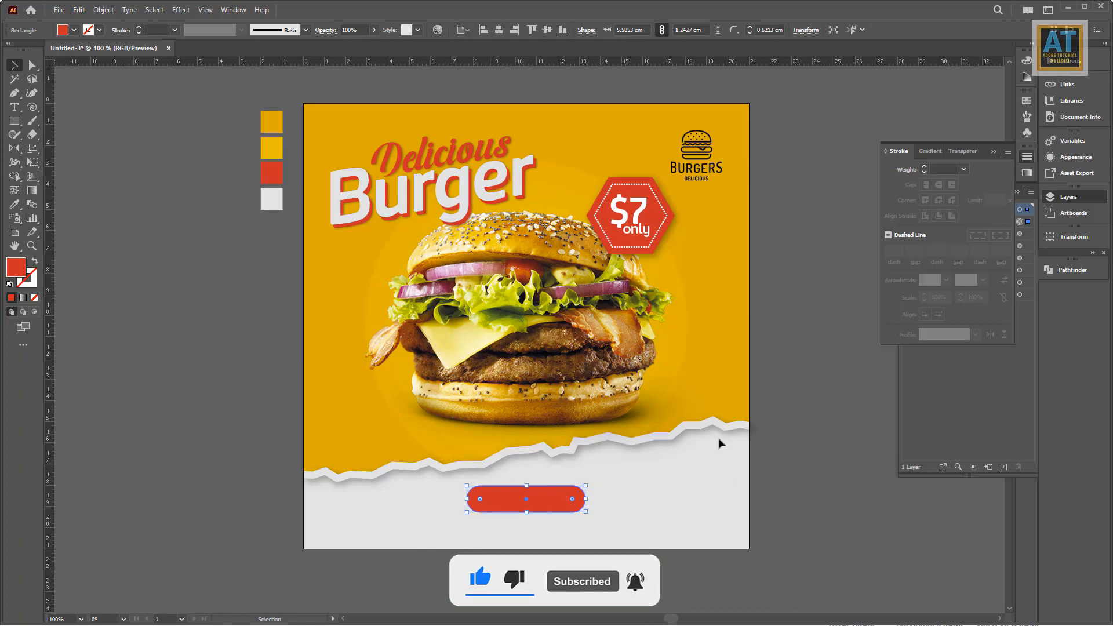
left_click(799, 477)
Add the text "order now" just below the red pill button.
left_click_drag(684, 436, 683, 426)
key("t")
left_click(485, 534)
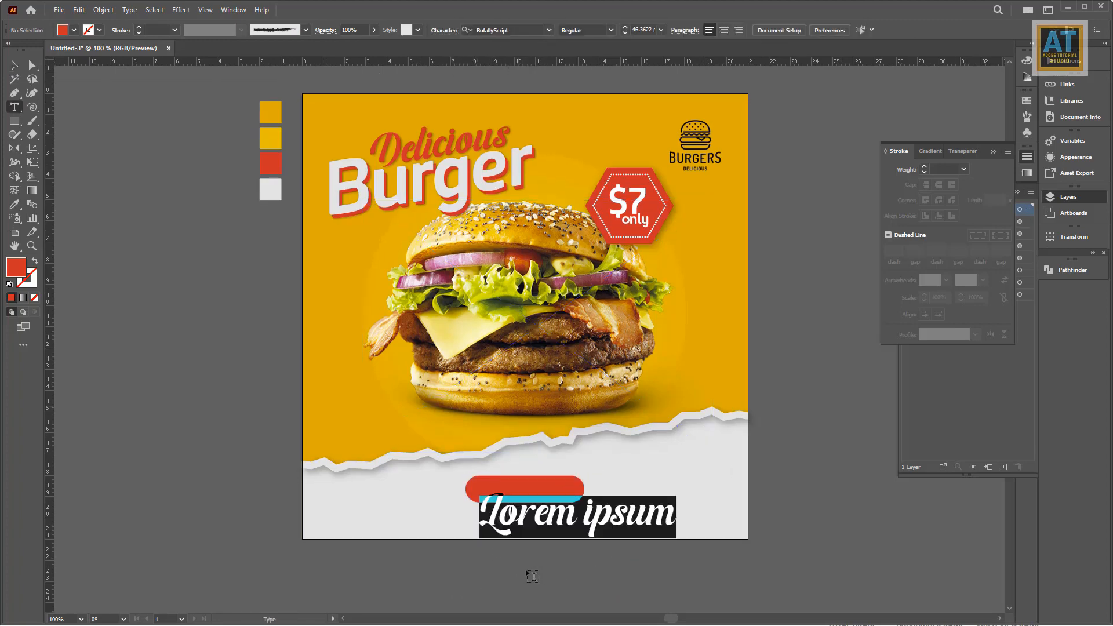
type("order now")
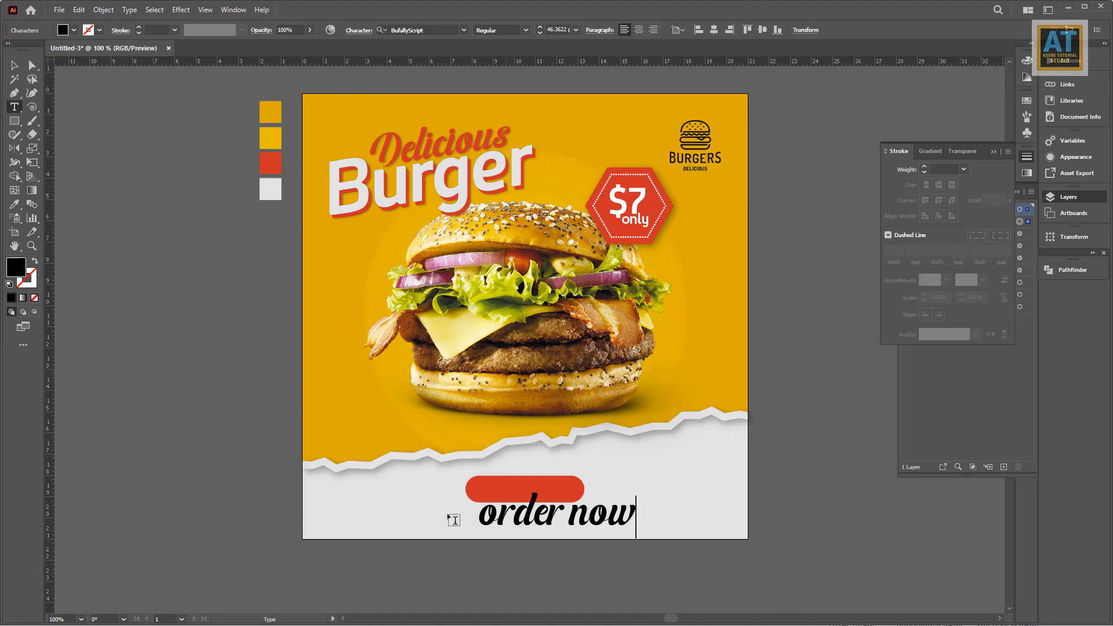
Scale the "order now" text down to about 25.4 pt and place it inside the red pill button.
left_click(12, 68)
left_click_drag(637, 540, 572, 543)
scroll(522, 525, "up", 2)
left_click_drag(522, 488, 521, 458)
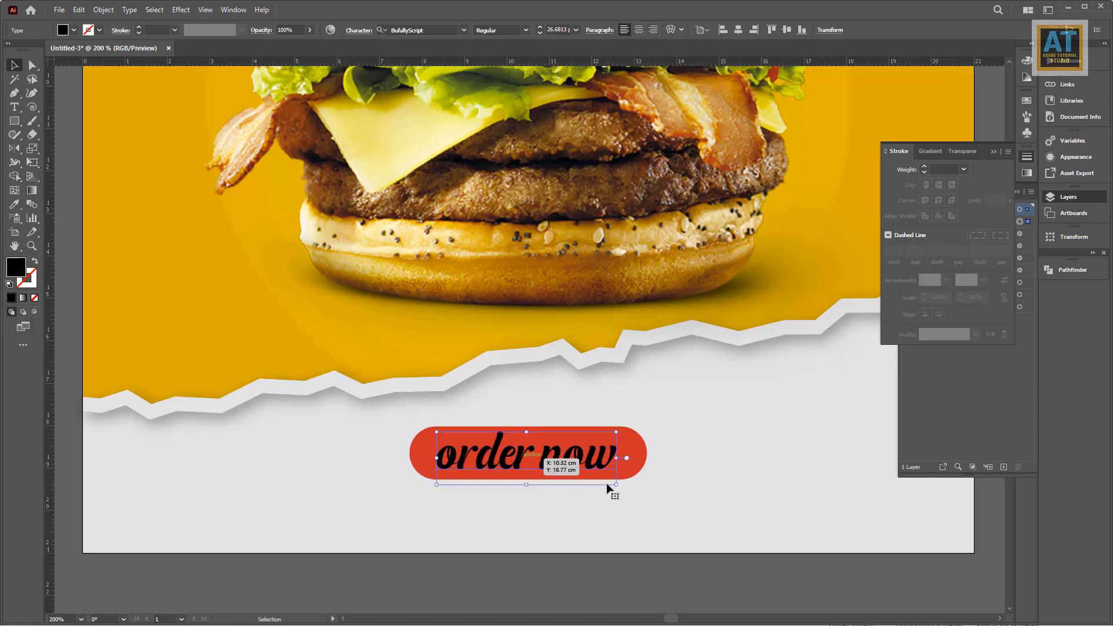
left_click_drag(617, 486, 601, 550)
left_click(606, 522)
scroll(581, 531, "down", 1)
scroll(563, 521, "up", 2)
left_click_drag(554, 469, 550, 476)
Format the button text in Carlsberg Sans Bold with All Caps.
left_click(464, 31)
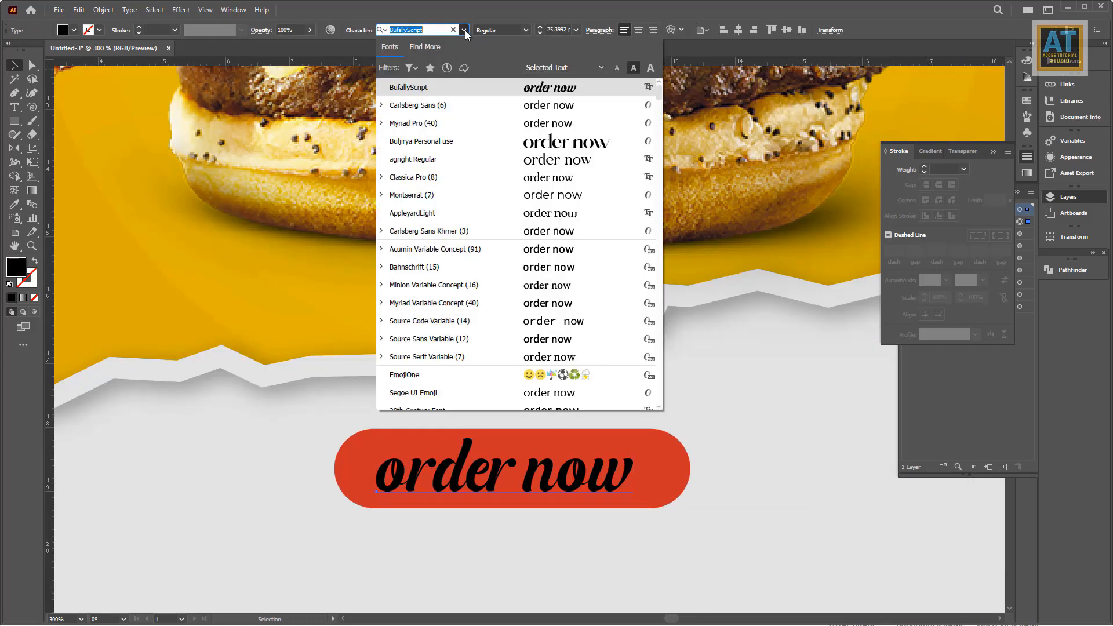
left_click(418, 103)
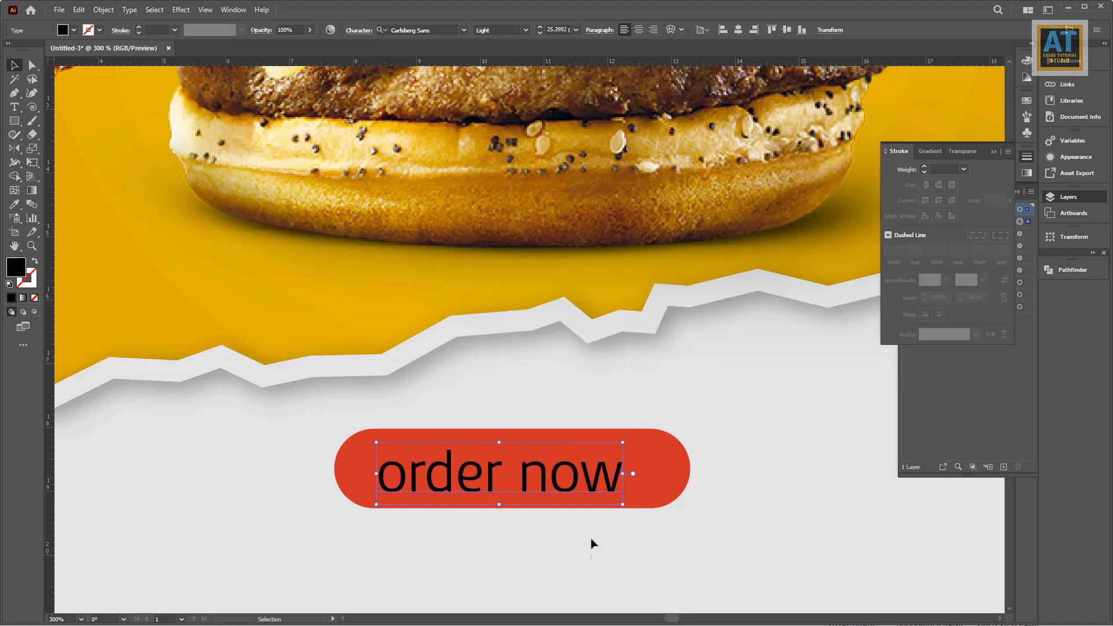
left_click_drag(565, 485, 565, 478)
scroll(502, 137, "down", 2)
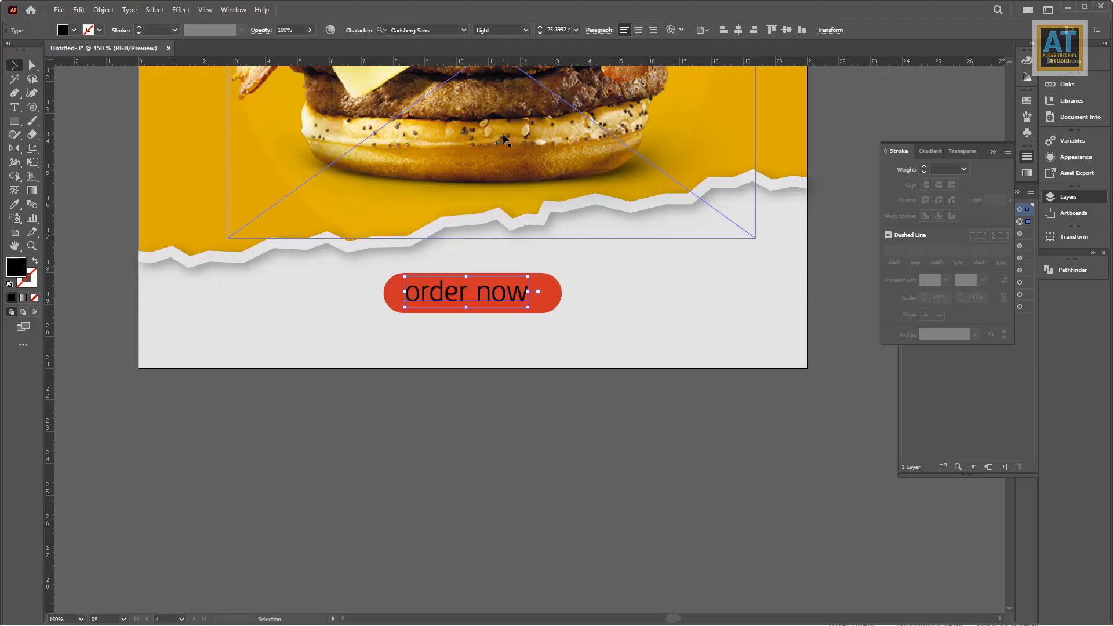
left_click(369, 32)
left_click(249, 151)
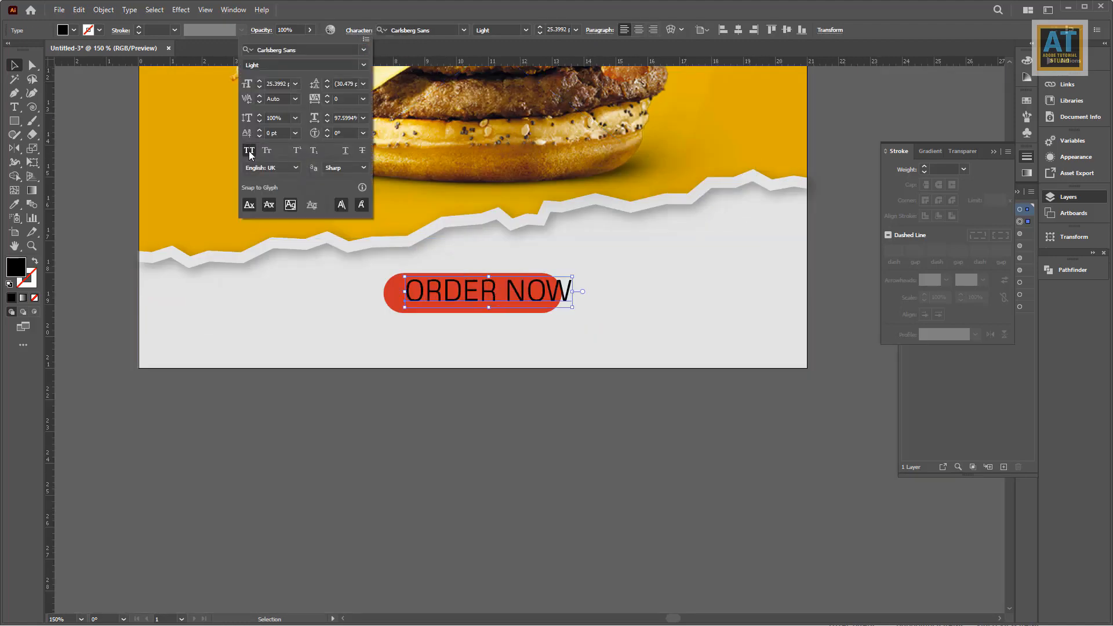
left_click(526, 29)
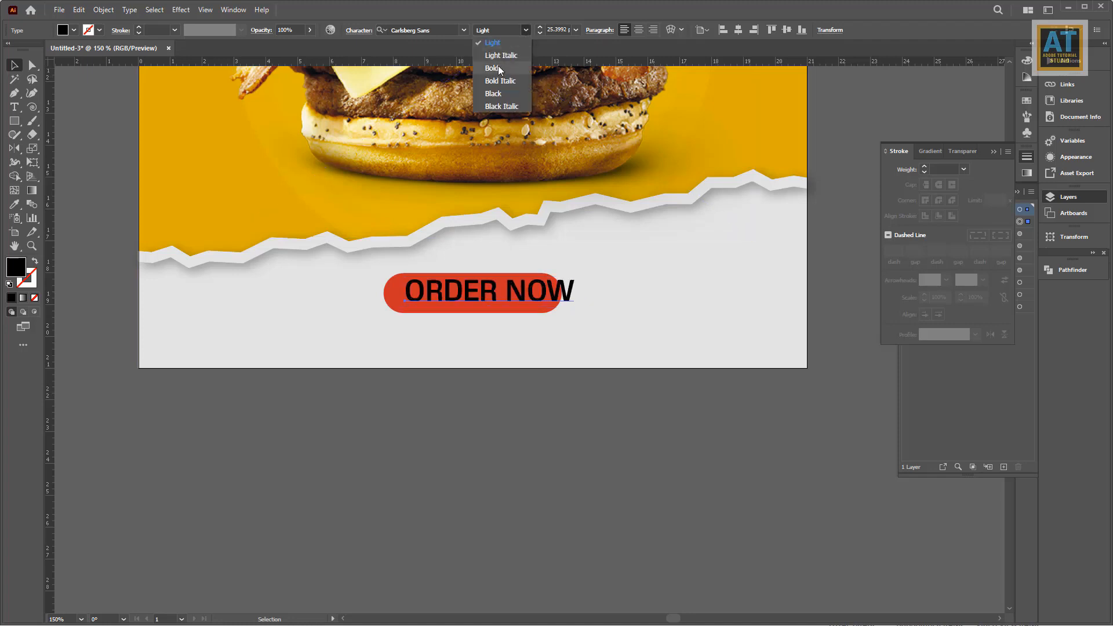
left_click(499, 65)
Shrink the button text to about 21.5 pt so it fits the pill, and fill it white.
scroll(544, 400, "up", 2)
scroll(542, 398, "up", 1)
left_click_drag(517, 357, 479, 348)
left_click_drag(608, 368, 605, 524)
left_click(75, 30)
left_click(24, 51)
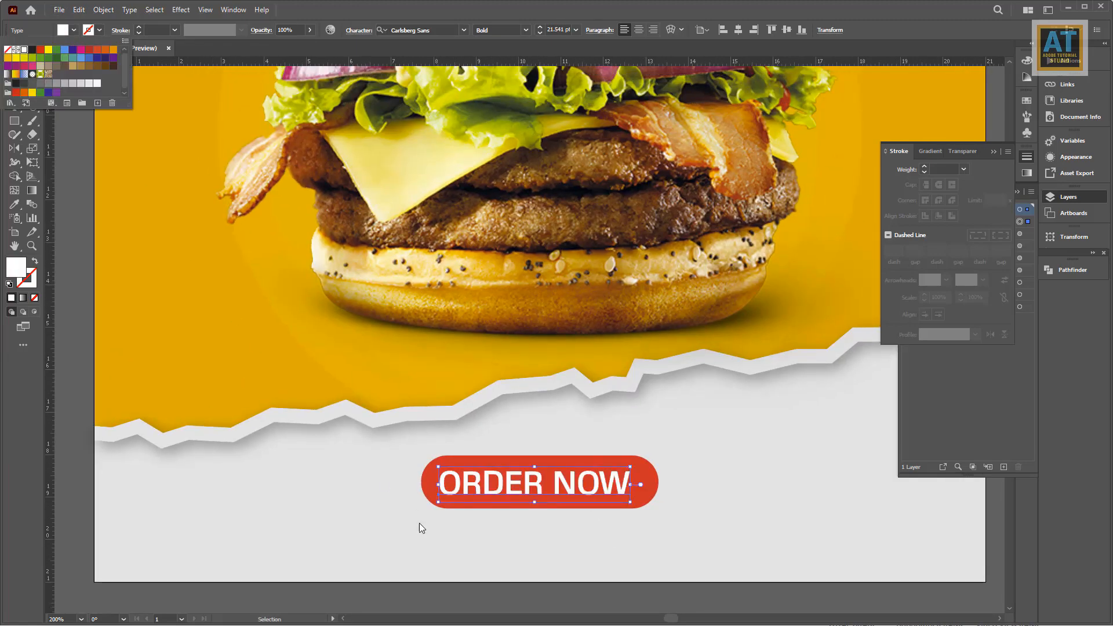
left_click(422, 516)
Duplicate the "ORDER NOW" text beside the pill on the grey area and color the copy with the button's red.
scroll(488, 505, "down", 2)
left_click_drag(622, 482, 441, 478)
scroll(549, 518, "up", 1)
scroll(548, 521, "up", 1)
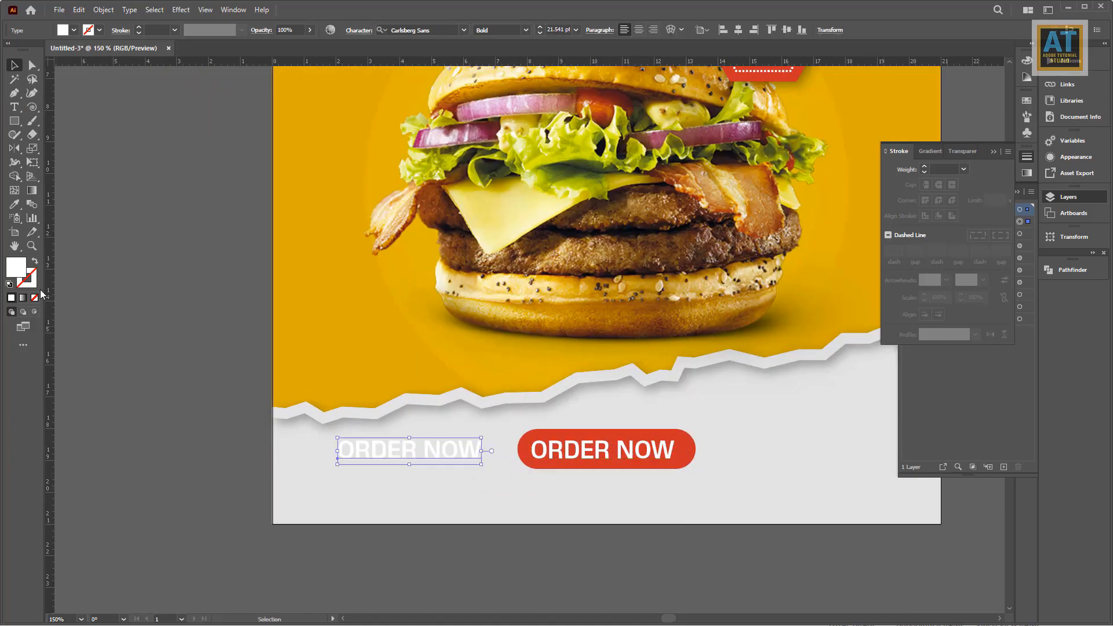
left_click(13, 204)
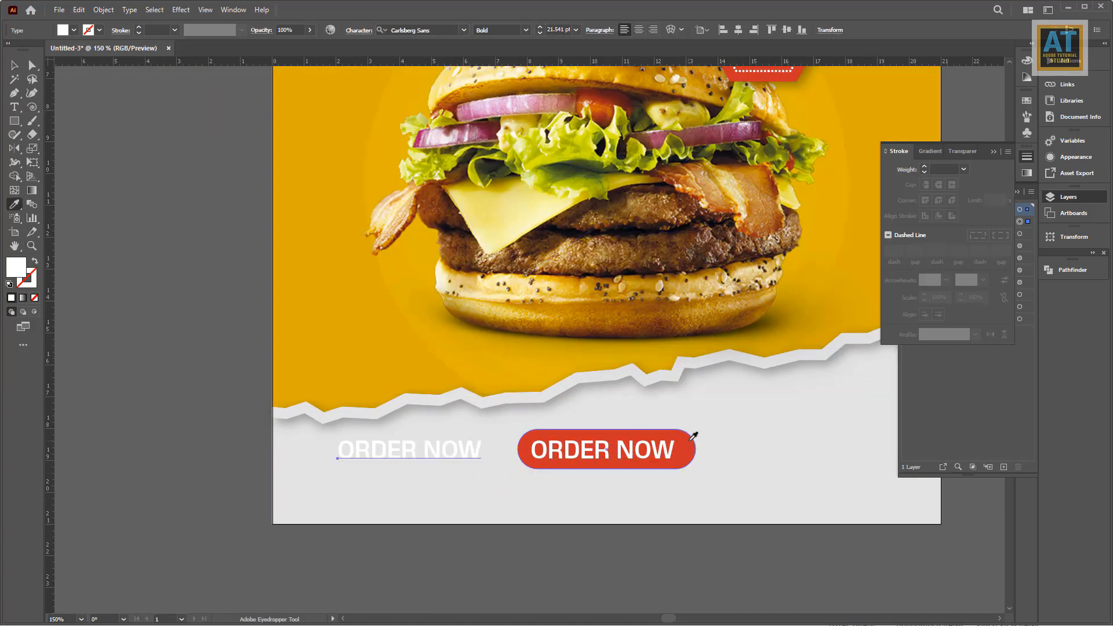
left_click(691, 439)
triple_click(414, 449)
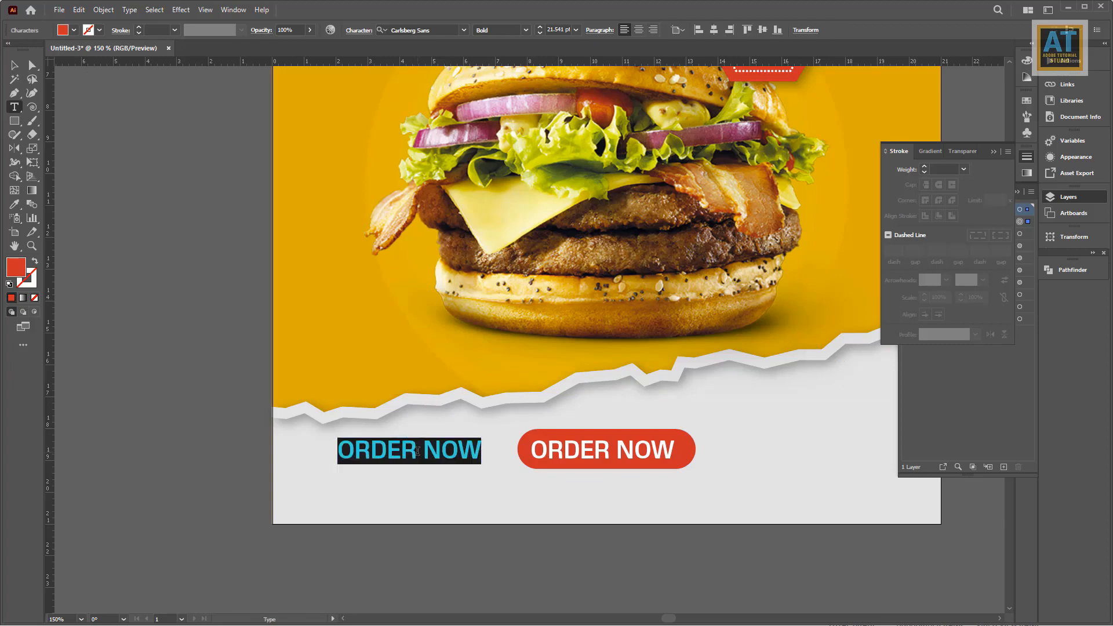
type("123 456 789")
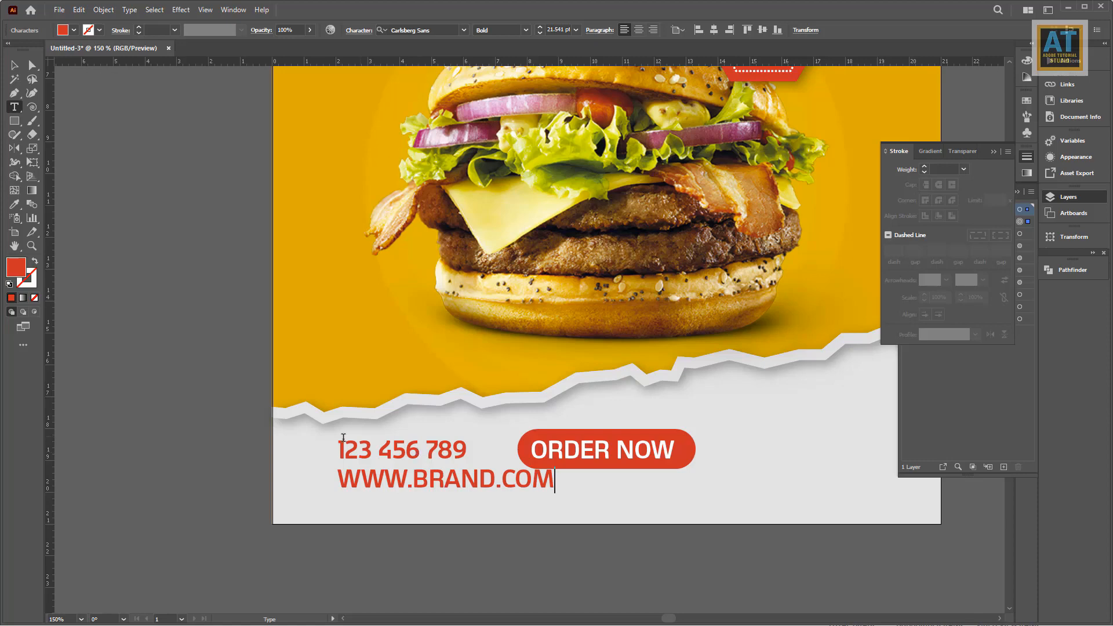
key("ctrl+a")
key("ctrl+c")
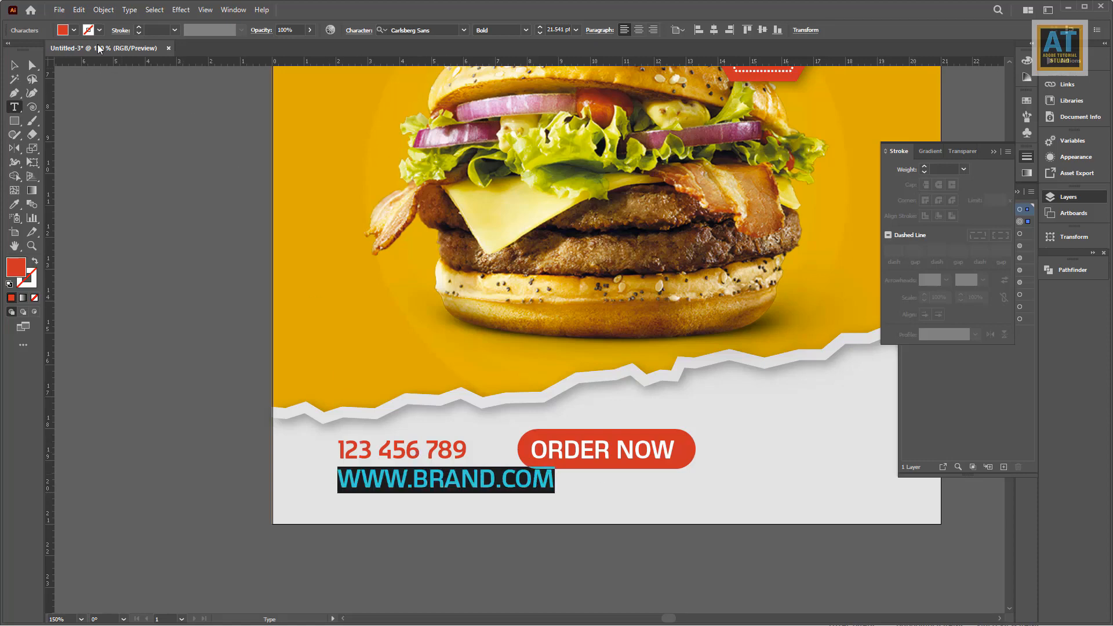
key("BackSpace")
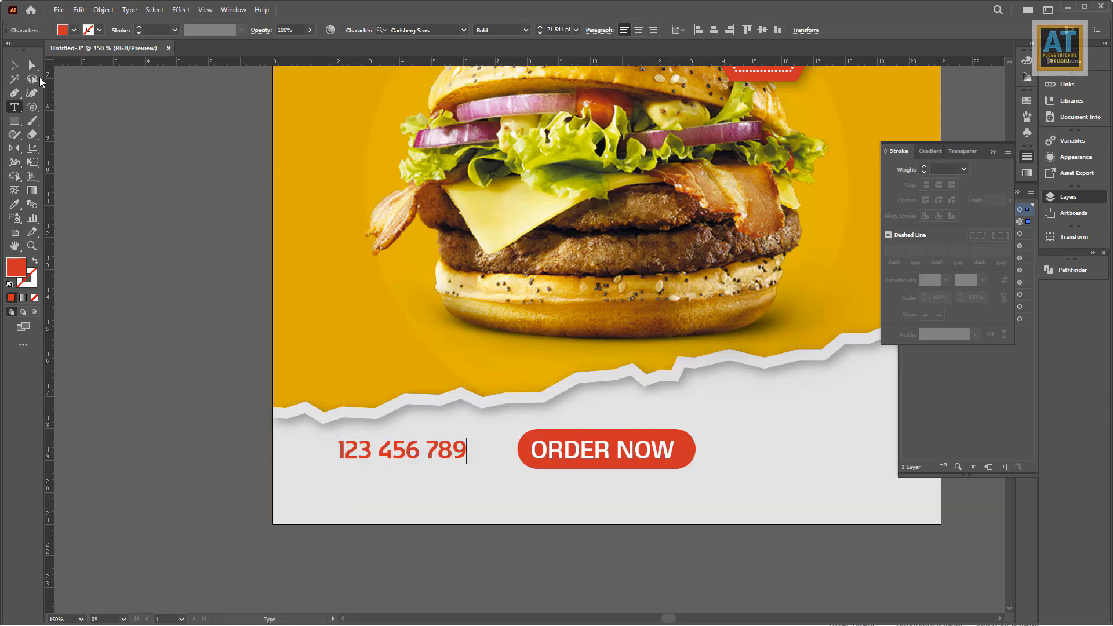
key("Escape")
key("ctrl+equal")
left_click_drag(446, 424, 445, 464)
key("t")
left_click(417, 445)
key("ctrl+a")
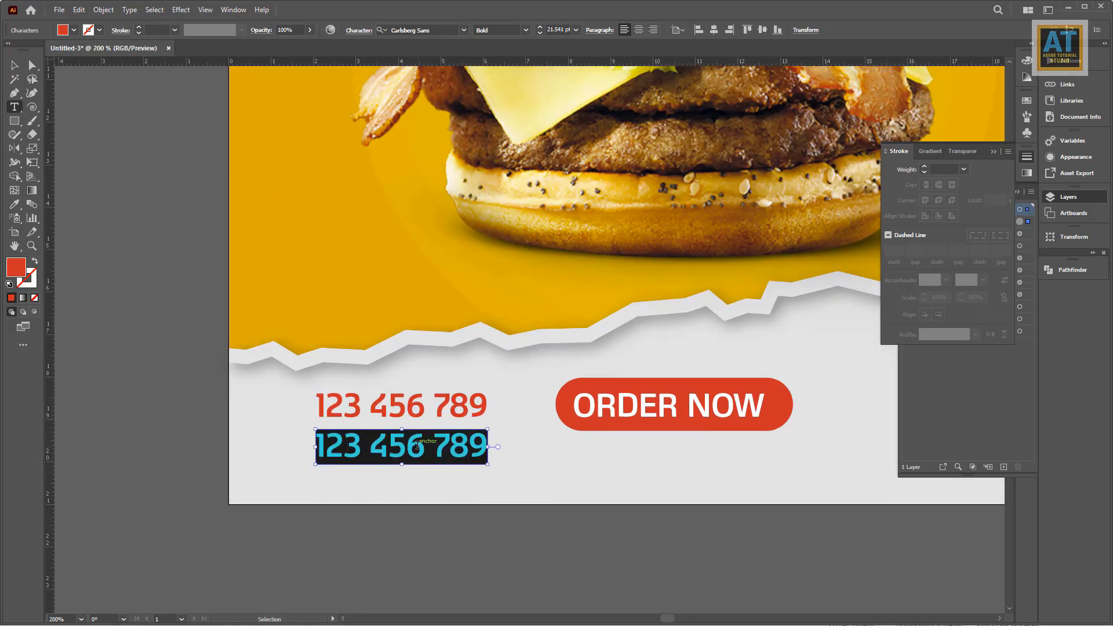
key("ctrl+v")
Turn off All Caps for the web address and set its font style to Light.
key("ctrl+a")
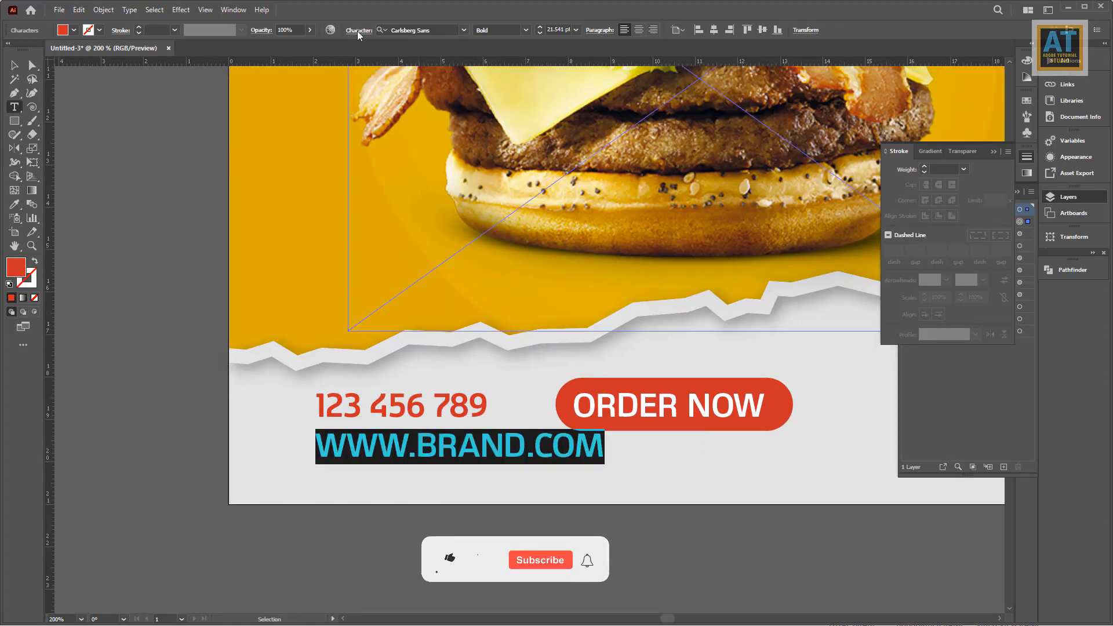
left_click(249, 150)
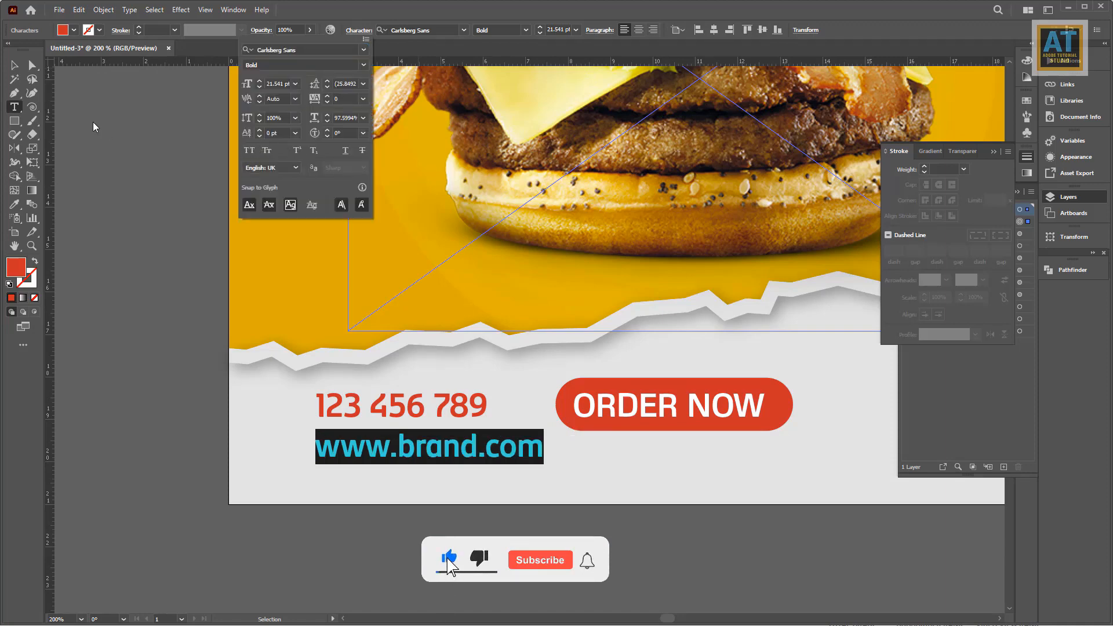
left_click(526, 30)
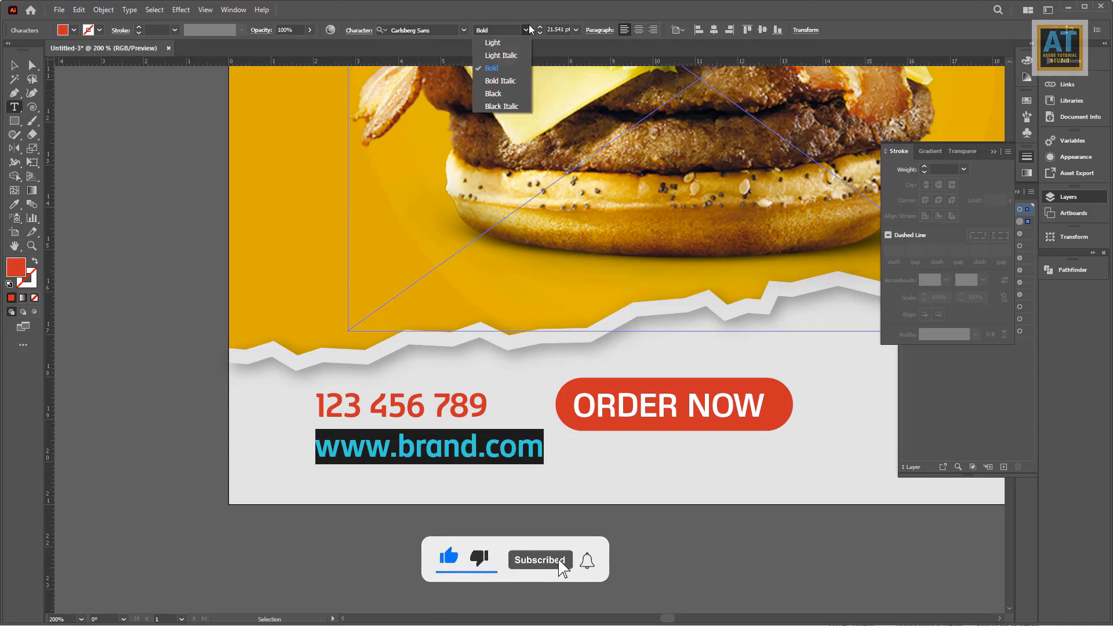
left_click(494, 46)
key("Escape")
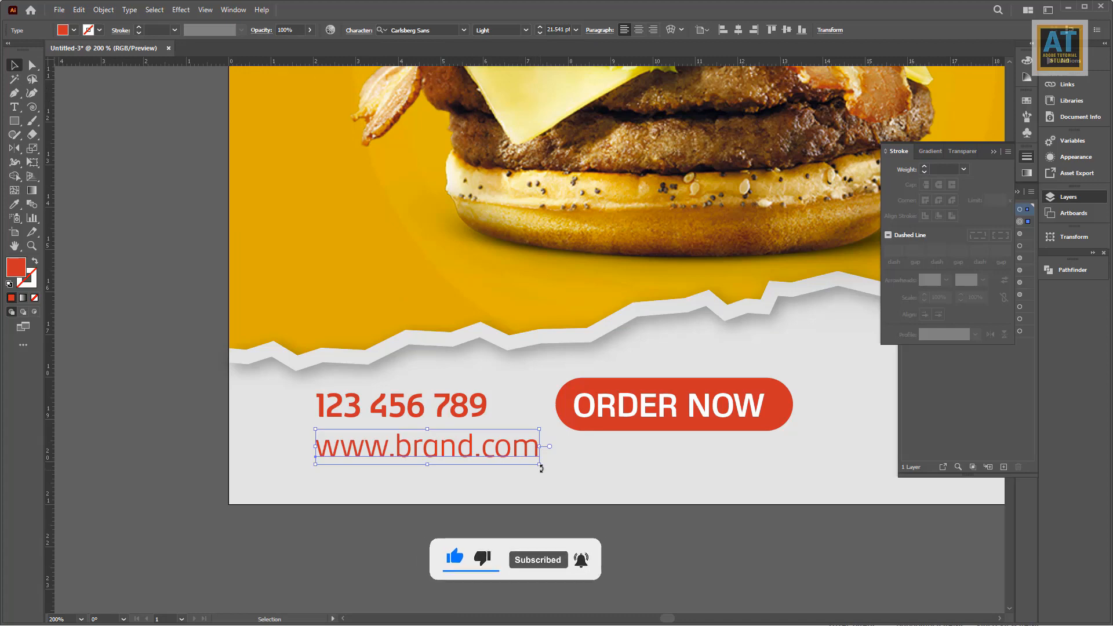
Scale the web address down to the phone number's width and nudge the phone number closer to it.
left_click_drag(539, 464, 488, 463)
left_click_drag(457, 402, 457, 411)
left_click(465, 524)
scroll(506, 488, "down", 1)
left_click_drag(507, 488, 378, 479)
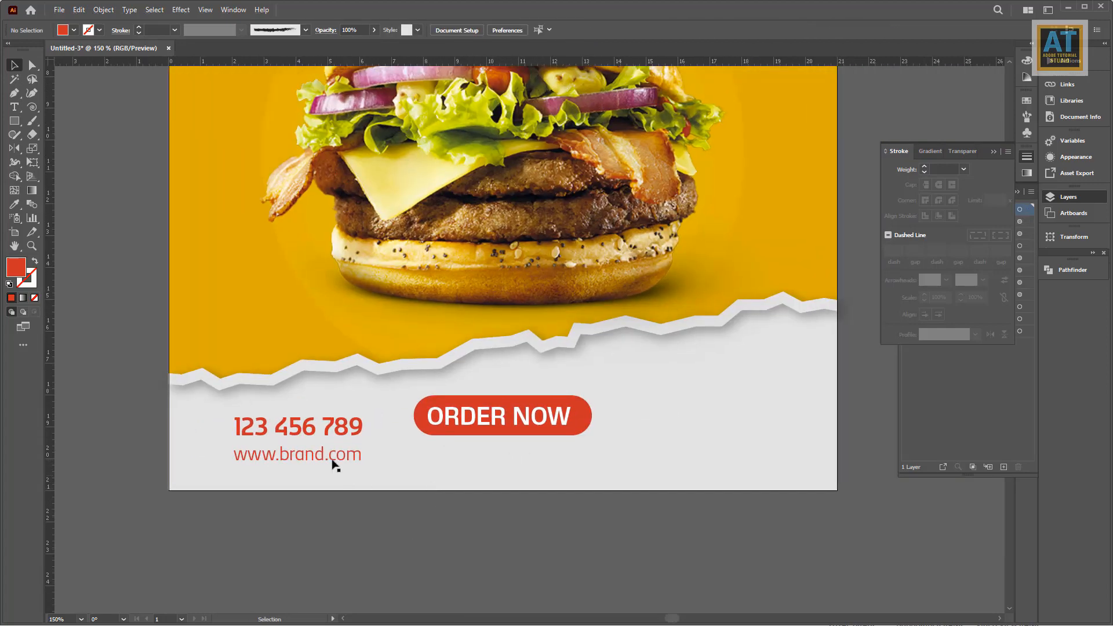
Add a 7 pt Carlsberg Sans Light lorem ipsum paragraph on the other side of the button and justify all lines.
left_click(334, 461)
left_click(15, 107)
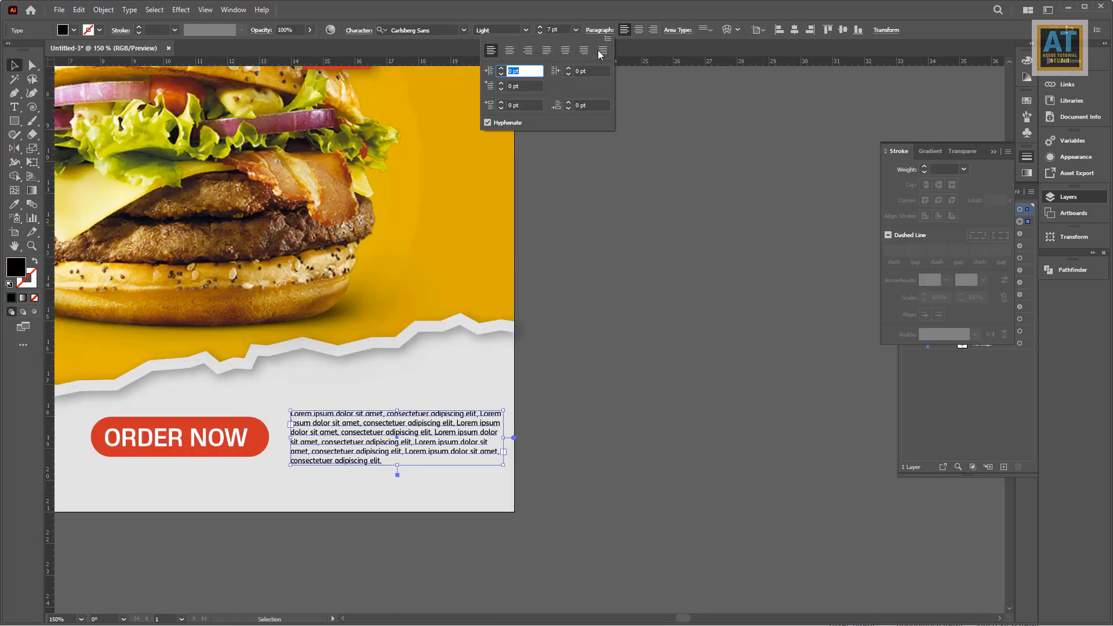
left_click(601, 55)
left_click_drag(434, 471, 479, 460)
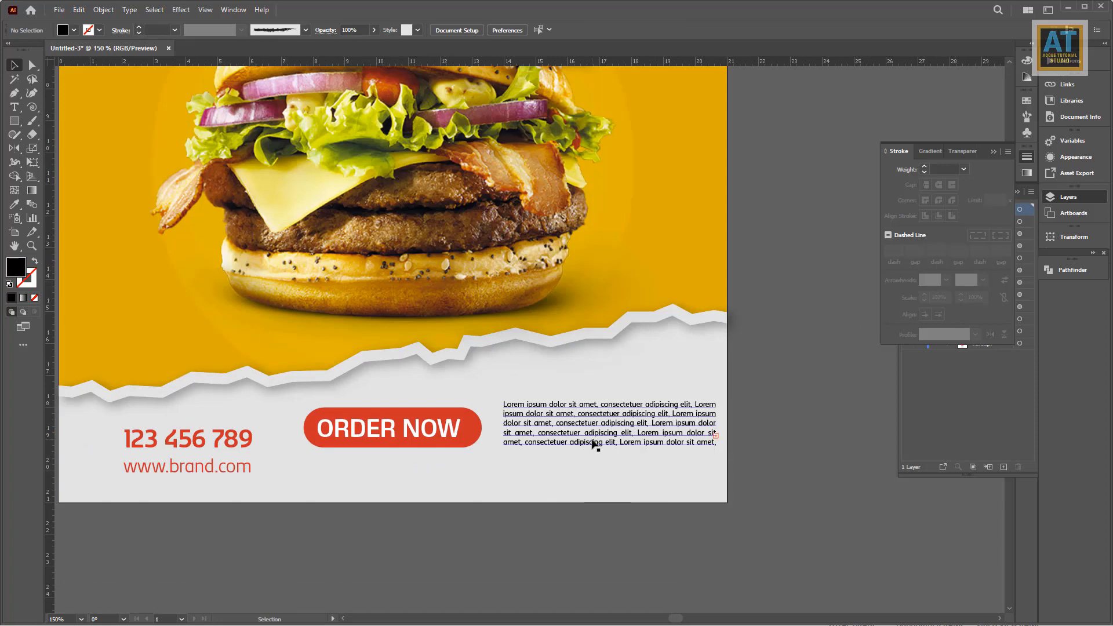
Reposition the lorem ipsum paragraph and narrow its text frame so it shows four even lines.
left_click_drag(592, 447, 593, 450)
left_click_drag(497, 470, 508, 470)
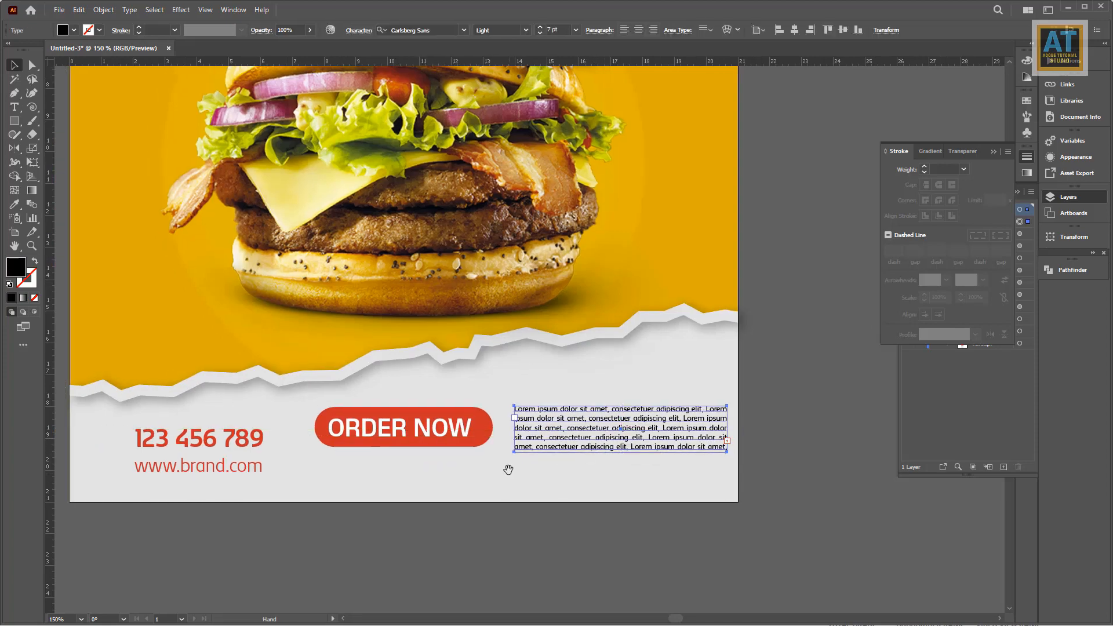
left_click_drag(561, 445, 557, 459)
scroll(739, 482, "up", 1)
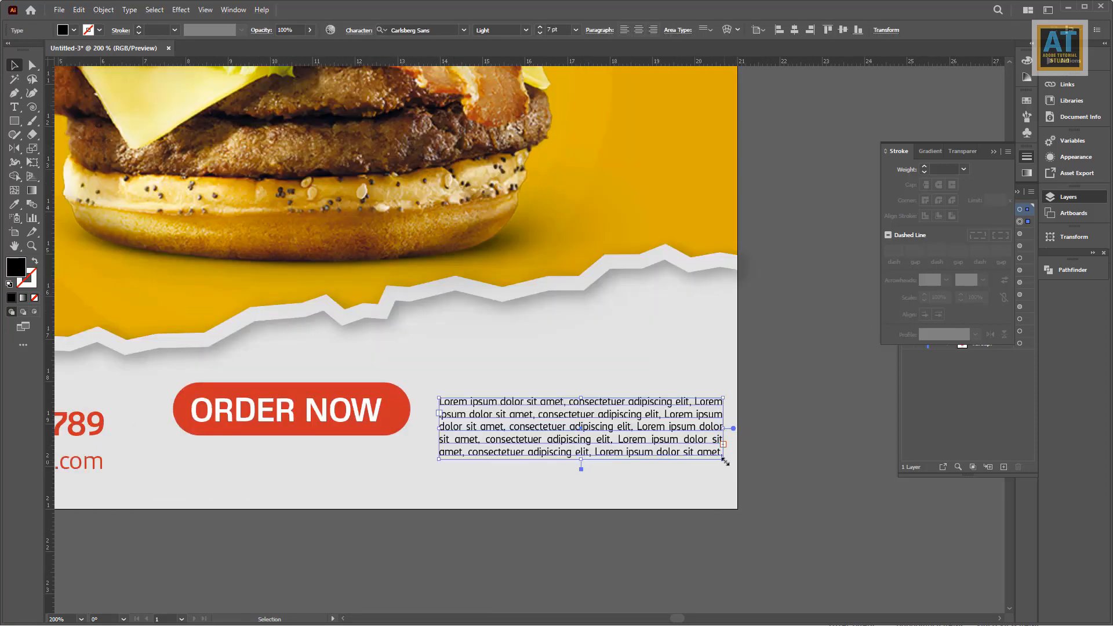
left_click_drag(723, 462, 699, 463)
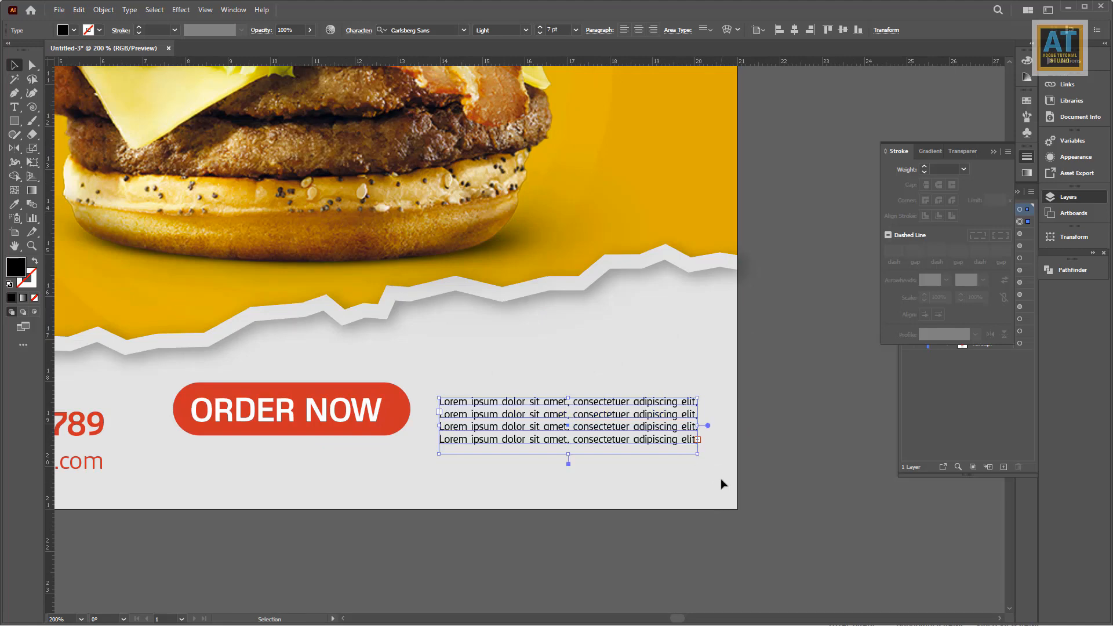
left_click(721, 480)
Adjust the vertical positions of the button and contact text so they line up with the paragraph.
scroll(667, 462, "down", 1)
left_click_drag(496, 458, 602, 455)
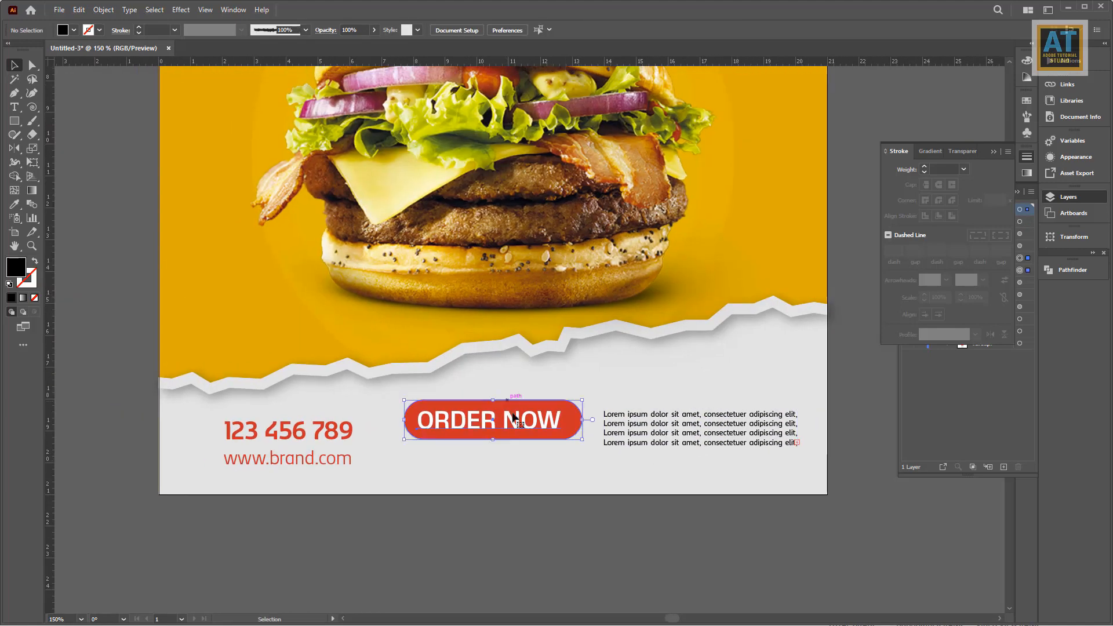
left_click_drag(513, 414, 514, 424)
left_click_drag(348, 468, 396, 455)
left_click(393, 458)
left_click(412, 447, "shift")
left_click(413, 496)
left_click(447, 482)
Move the contact text, button and paragraph slightly down together within the grey section.
scroll(534, 488, "down", 1)
left_click_drag(538, 492, 525, 500)
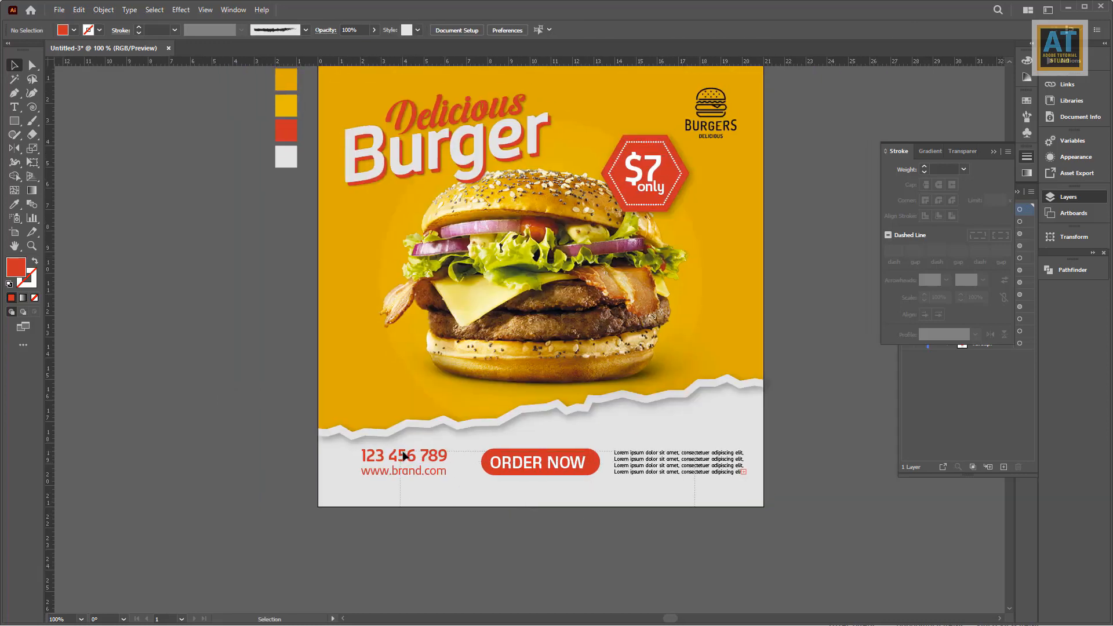
left_click_drag(402, 452, 401, 451)
left_click_drag(527, 470, 526, 478)
Change the fill of the phone number and web address from red to a near-black swatch.
left_click_drag(423, 511, 398, 469)
left_click(87, 32)
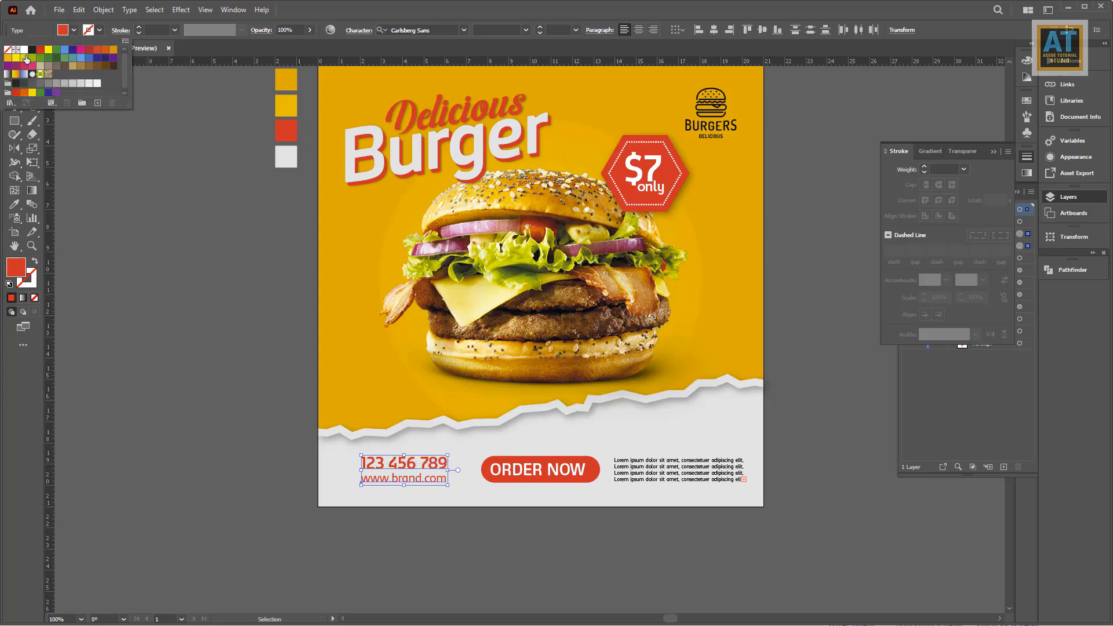
left_click(82, 133)
left_click_drag(365, 186, 347, 253)
left_click(60, 10)
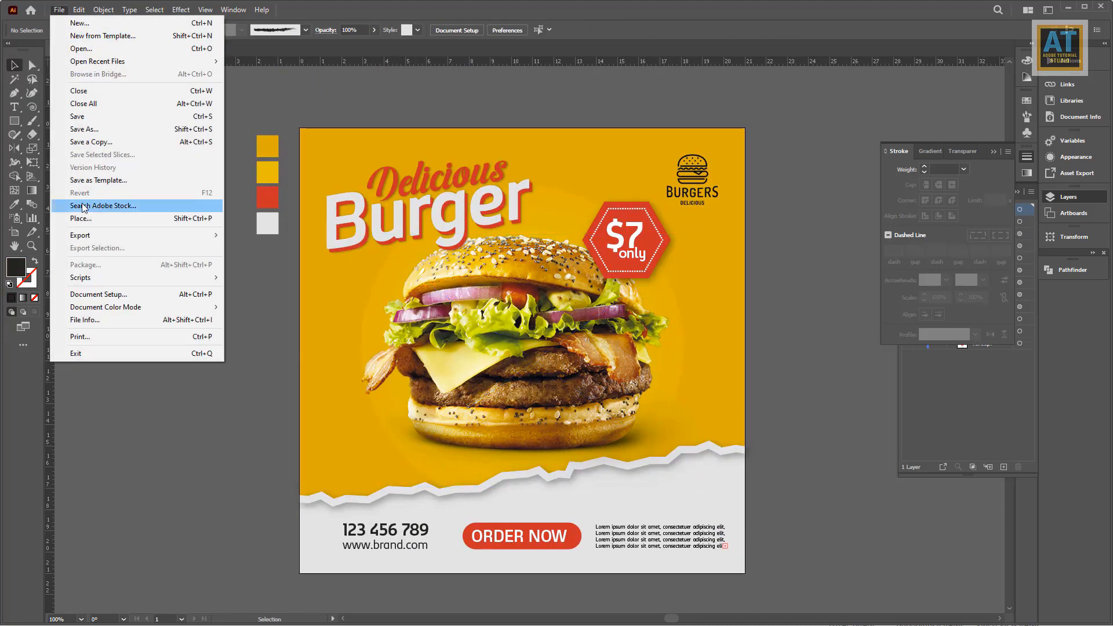
left_click(82, 219)
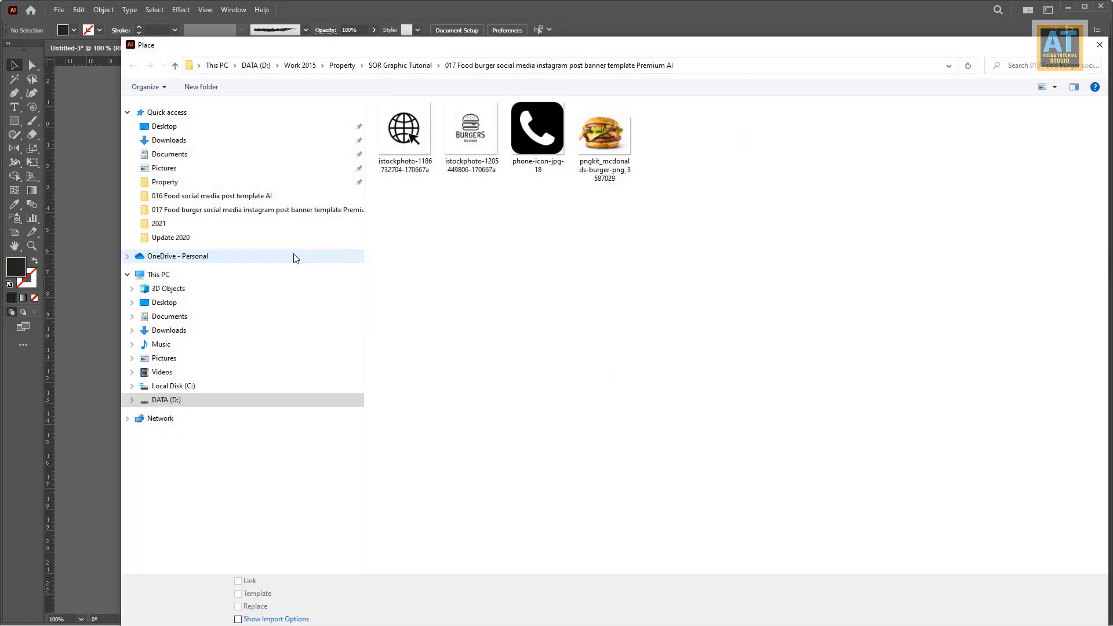
left_click(411, 146)
left_click(538, 129, "ctrl")
key("Return")
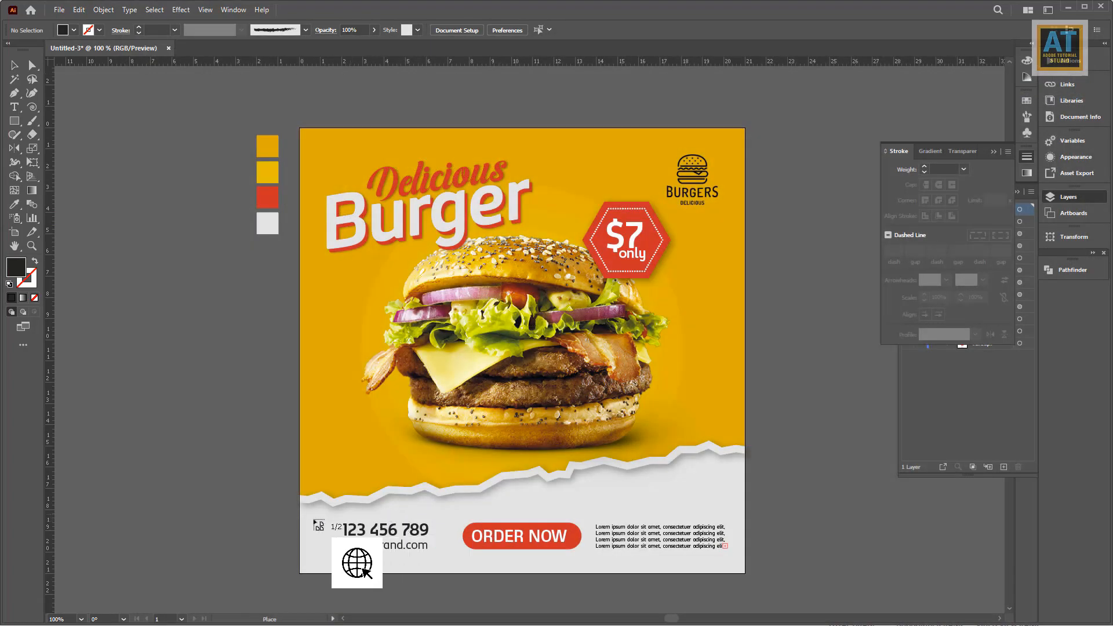
left_click_drag(302, 522, 323, 571)
Set the globe icon's blend mode to Multiply.
key("ctrl+equal")
key("ctrl+equal")
key("ctrl+equal")
key("ctrl+equal")
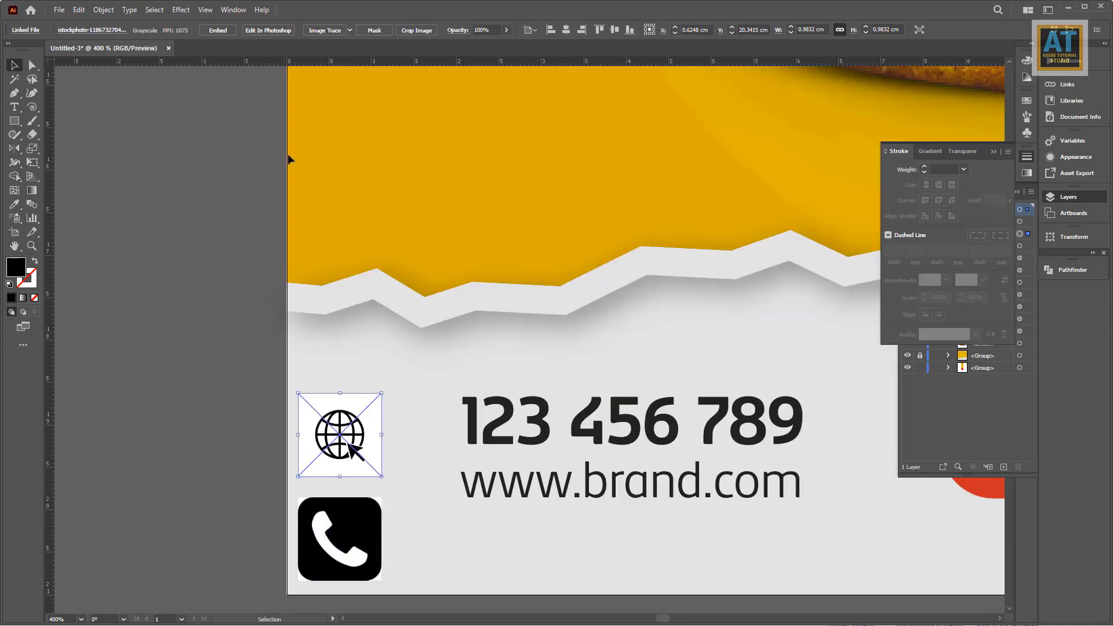
left_click(461, 32)
left_click(376, 52)
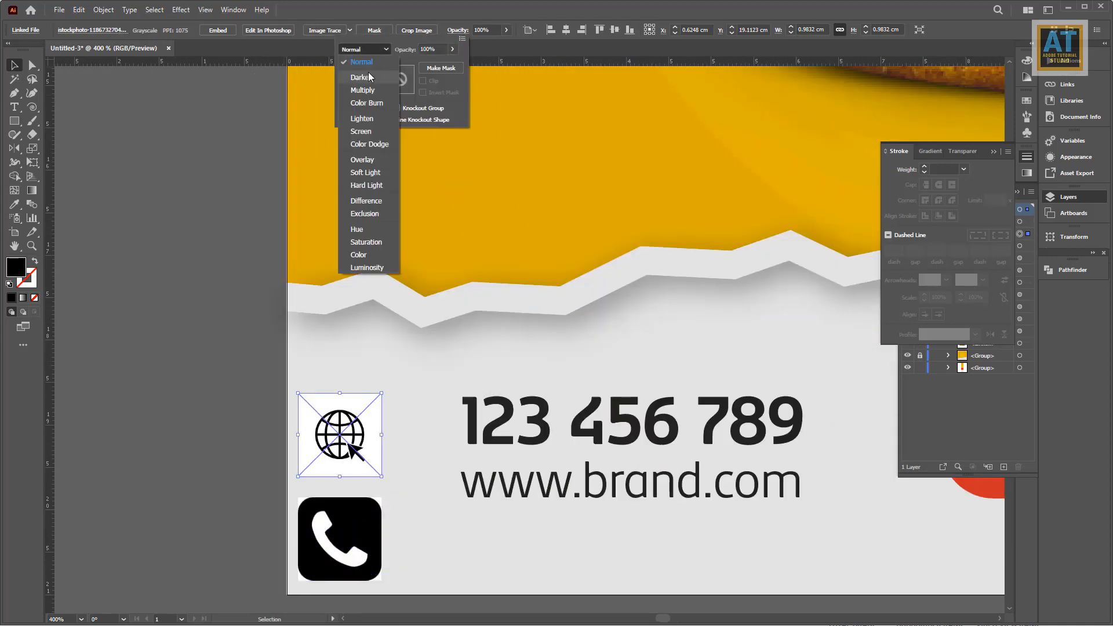
left_click(362, 90)
Set the phone icon's blend mode to Multiply.
left_click(362, 571)
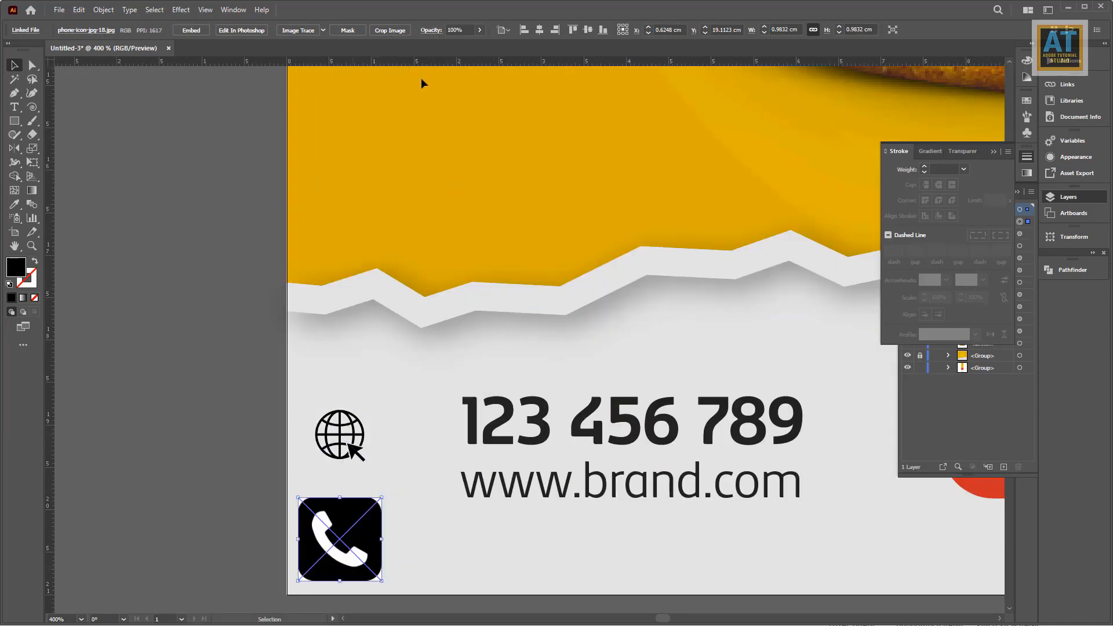
left_click(441, 32)
left_click(337, 49)
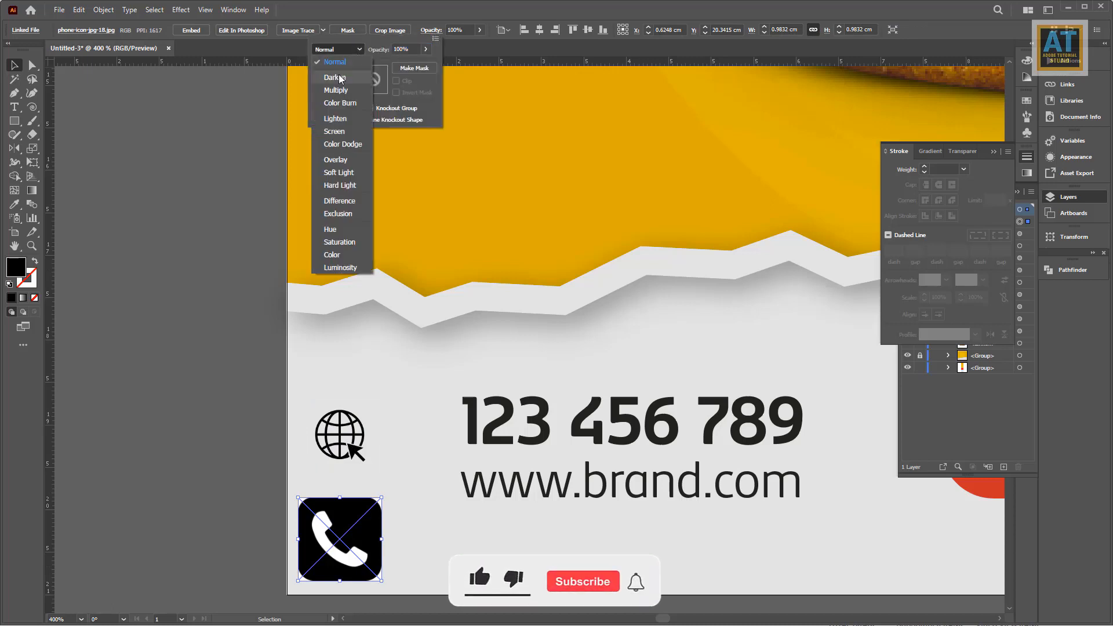
left_click(336, 91)
scroll(231, 266, "down", 2)
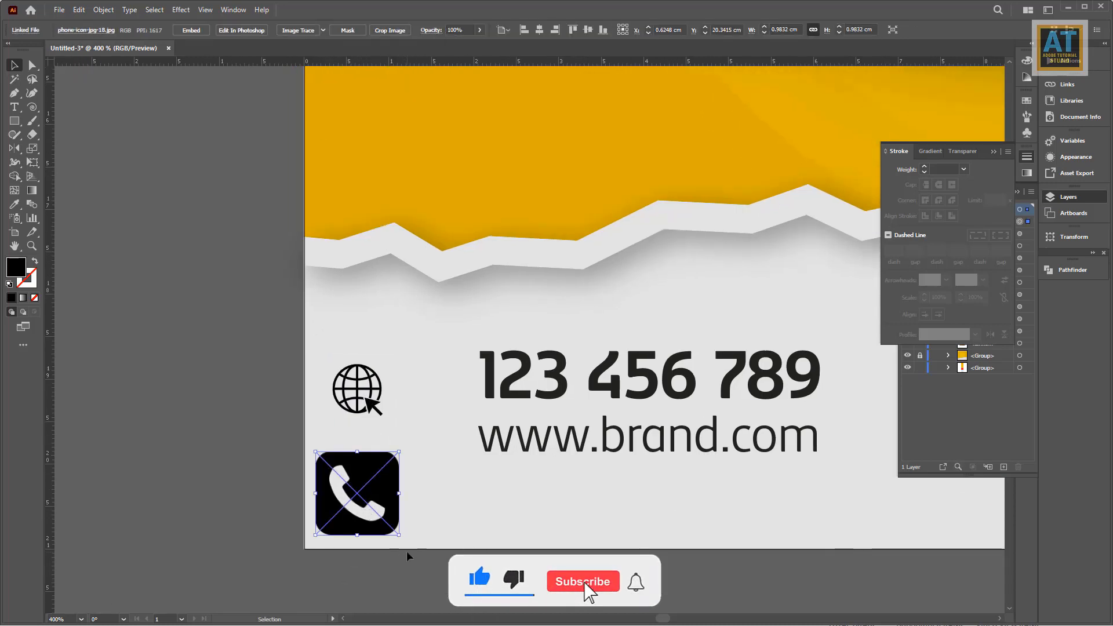
Scale down the phone icon and place it beside the phone number, with the globe icon beside the web address.
left_click_drag(397, 540, 373, 542)
left_click_drag(362, 496, 445, 375)
left_click_drag(393, 399, 474, 447)
left_click_drag(451, 377, 427, 377)
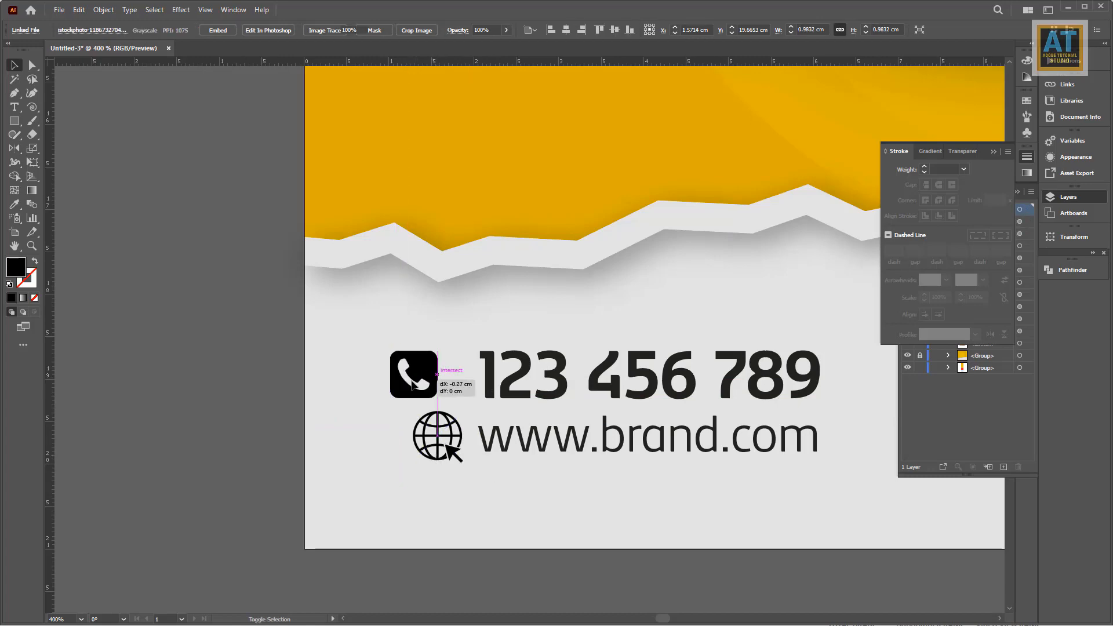
Shift the globe icon to sit directly beneath the phone icon and center the two icons on each other.
left_click(451, 437)
left_click_drag(454, 436, 429, 436)
left_click(423, 380, "shift")
scroll(440, 464, "down", 2)
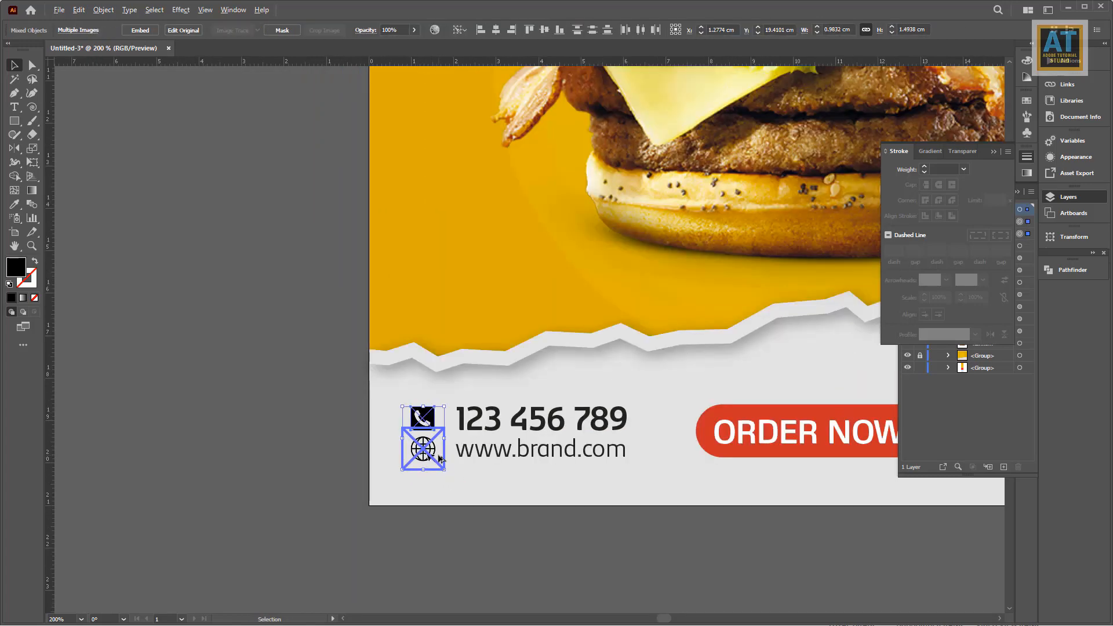
left_click_drag(725, 507, 527, 468)
left_click(522, 472)
scroll(522, 472, "down", 2)
left_click_drag(657, 486, 627, 491)
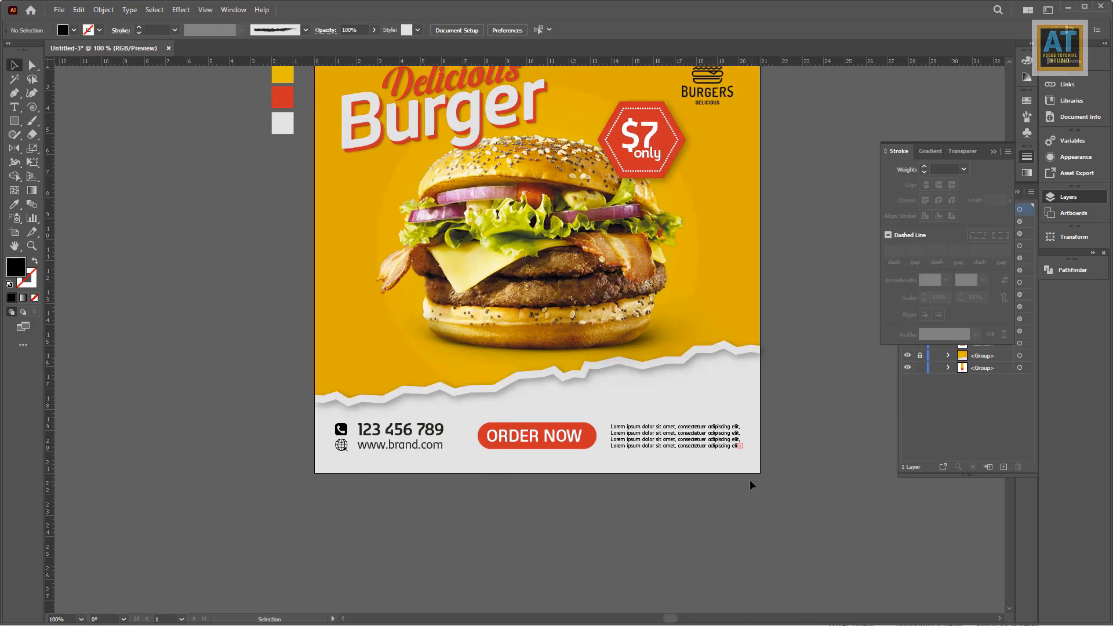
Expand the lorem ipsum paragraph in the footer into outlines.
left_click(686, 446)
left_click(103, 10)
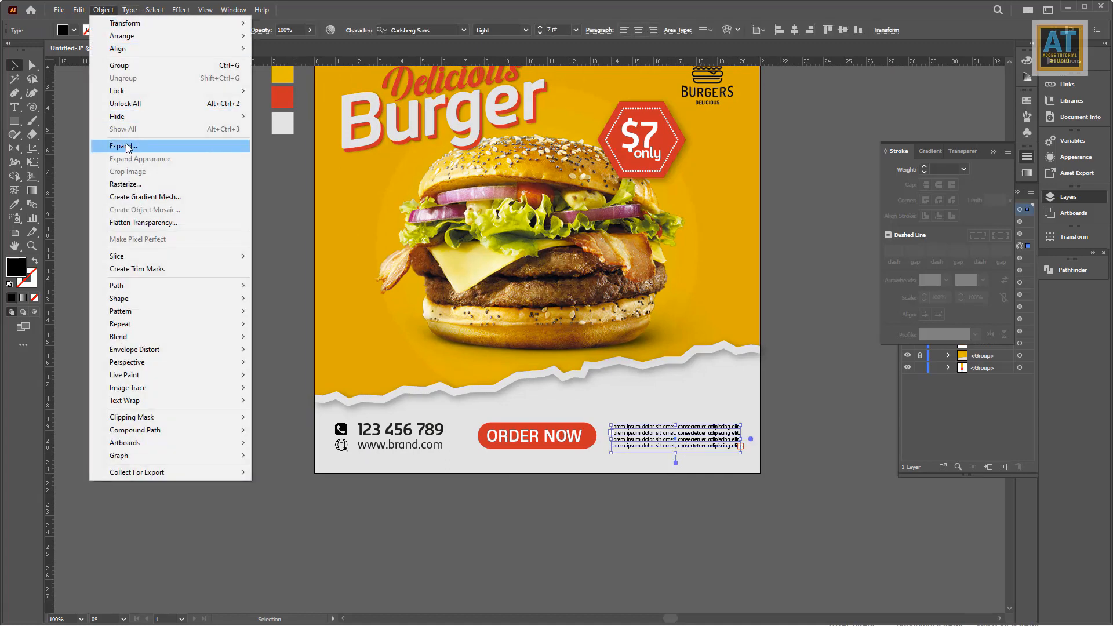
left_click(116, 147)
left_click(534, 387)
left_click(723, 522)
left_click_drag(765, 481, 732, 526)
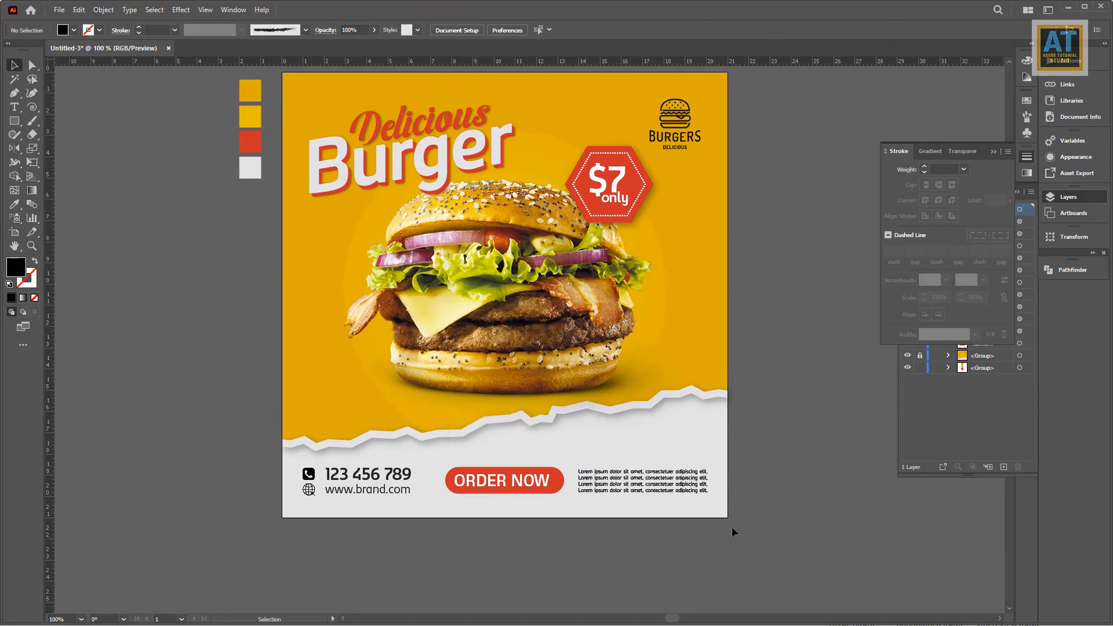
Group the footer's contact details, icons, button and paragraph, and center the group horizontally on the poster.
left_click_drag(324, 474, 301, 470)
left_click(103, 10)
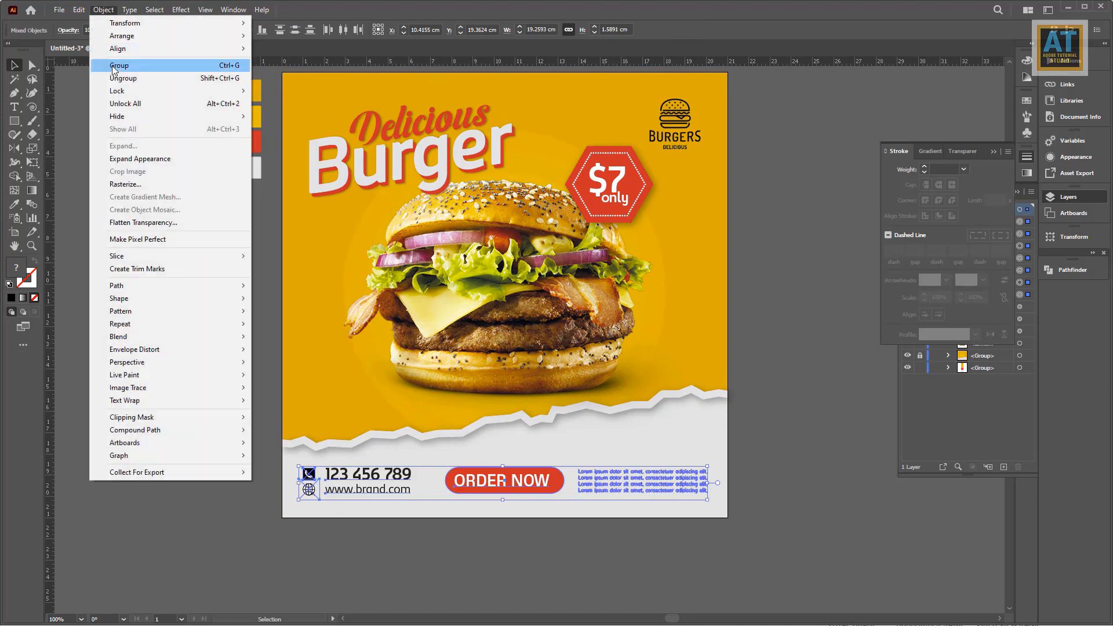
left_click(110, 66)
left_click(176, 30)
left_click(194, 151)
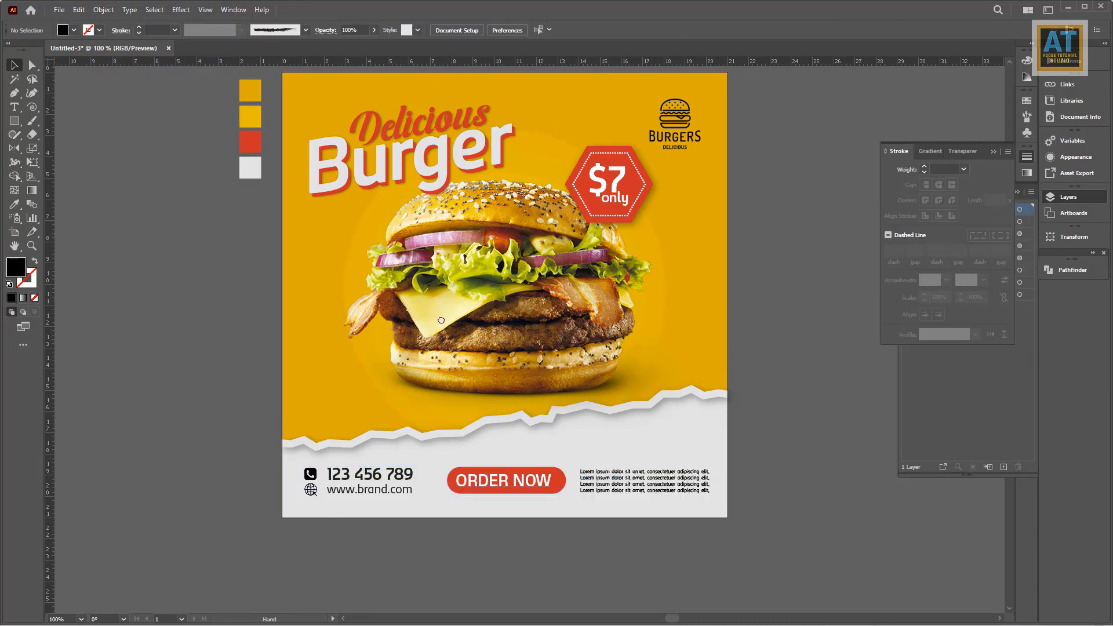
Nudge the burger image slightly down toward the torn paper edge.
left_click_drag(468, 311, 460, 368)
left_click(459, 368)
key("Down")
key("Down")
key("Down")
key("Down")
key("Down")
key("Down")
key("Down")
key("Down")
left_click(725, 343)
mouse_move(650, 308)
left_mouse_down()
mouse_move(649, 291)
mouse_move(650, 303)
left_mouse_up()
Draw a black circle about 0.53 cm across beside the artboard and duplicate it into an evenly spaced horizontal row.
left_click(14, 121)
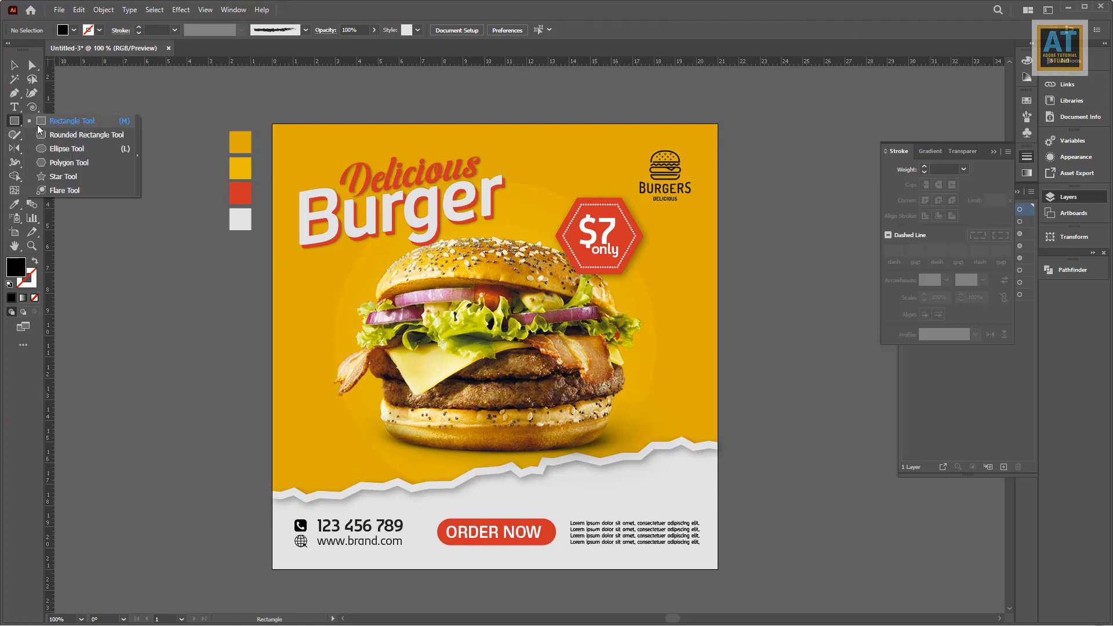
left_click(58, 142)
scroll(285, 394, "up", 2)
mouse_move(277, 373)
left_mouse_down()
mouse_move(300, 396)
mouse_move(393, 415)
mouse_move(565, 416)
left_mouse_up()
left_click(16, 73)
left_click(16, 68)
left_click_drag(479, 395, 279, 398)
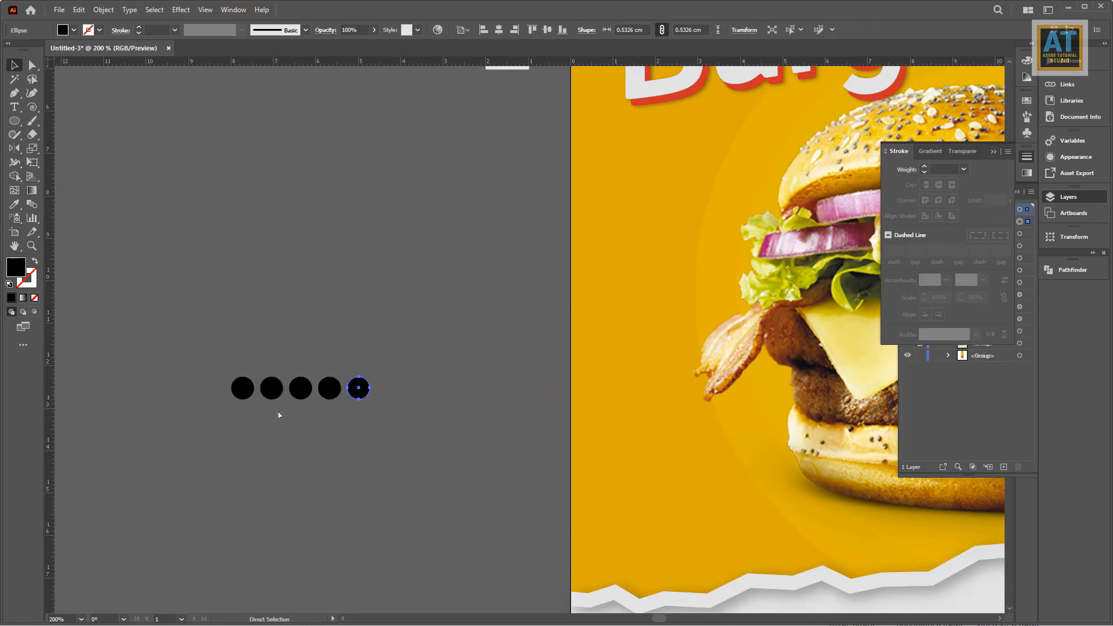
Extend the row to seven circles and repeat it downward to form a grid of ten rows.
left_click_drag(356, 400, 398, 334)
key("ctrl+d")
key("ctrl+d")
key("ctrl+d")
key("ctrl+d")
key("ctrl+d")
key("ctrl+d")
key("ctrl+d")
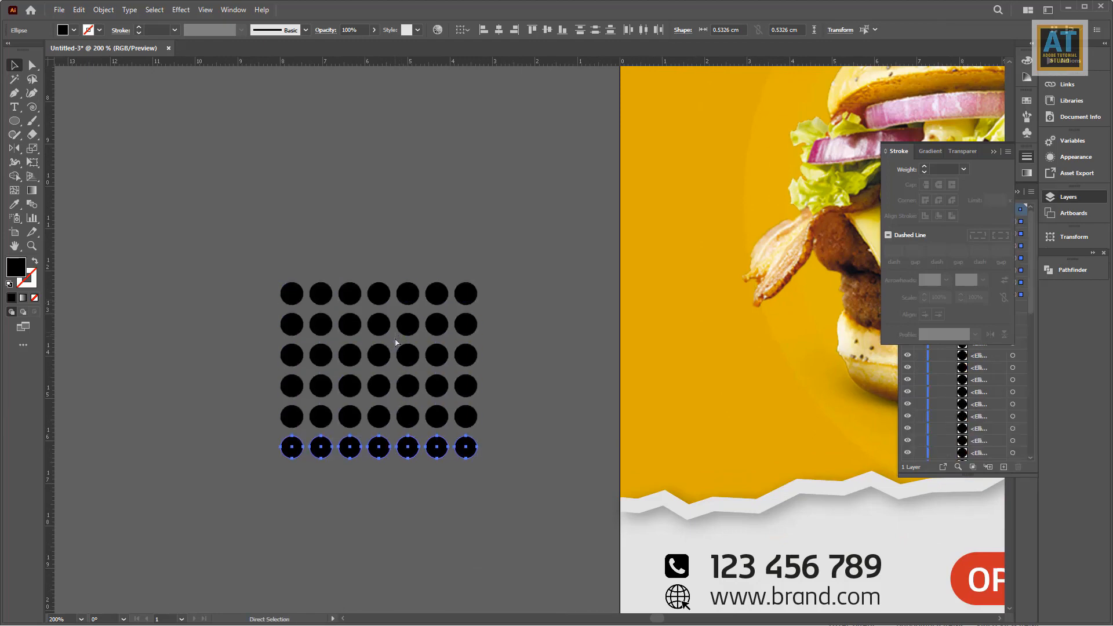
left_click(259, 267)
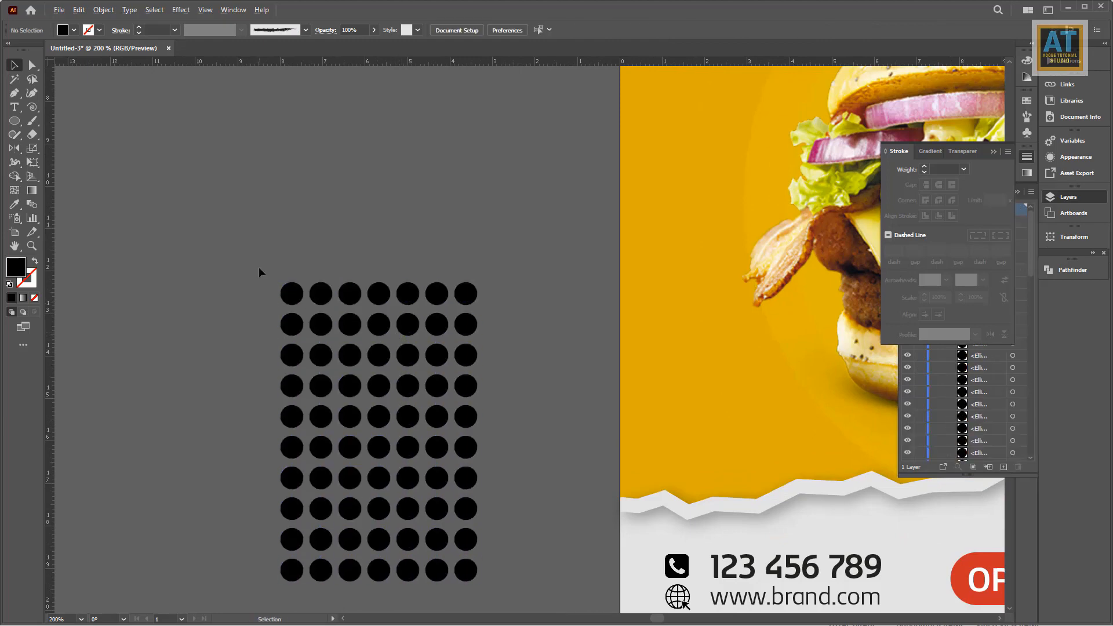
Group all the circles and place them, scaled to about 2.26 by 3.44 cm, on the yellow background near the poster's lower-left torn edge.
scroll(259, 267, "down", 1)
left_click_drag(259, 267, 439, 500)
left_click(103, 10)
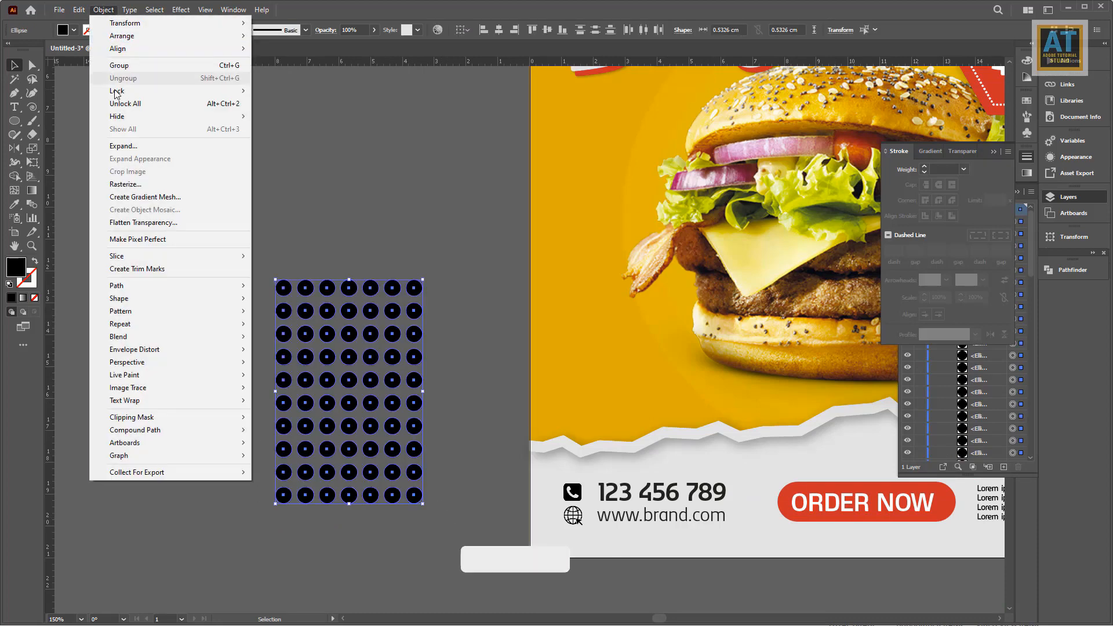
left_click(170, 66)
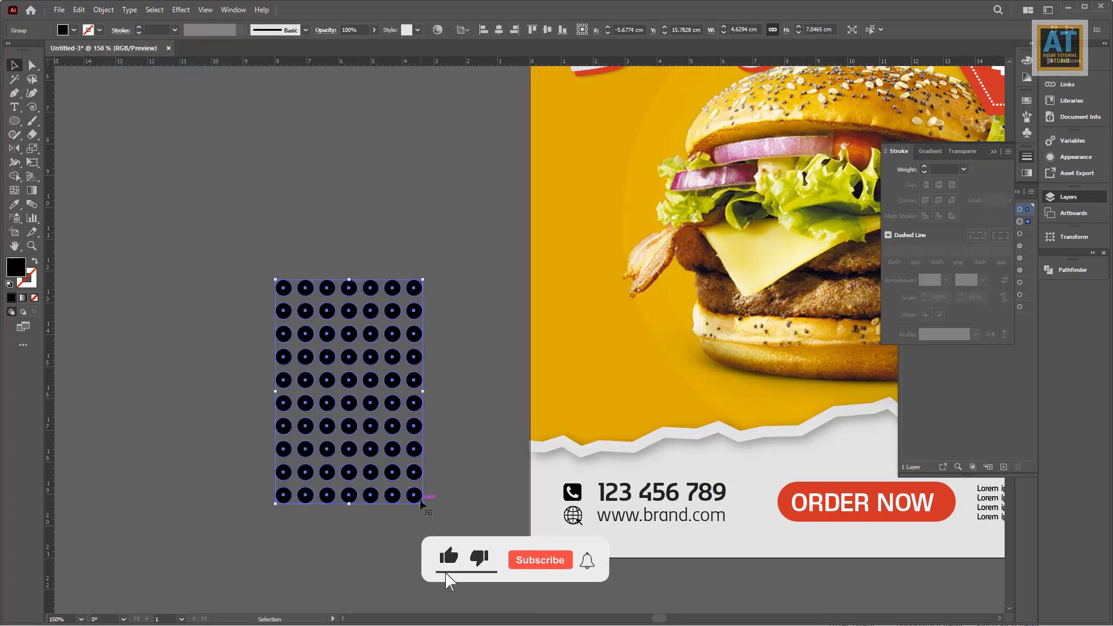
left_click_drag(421, 504, 312, 385)
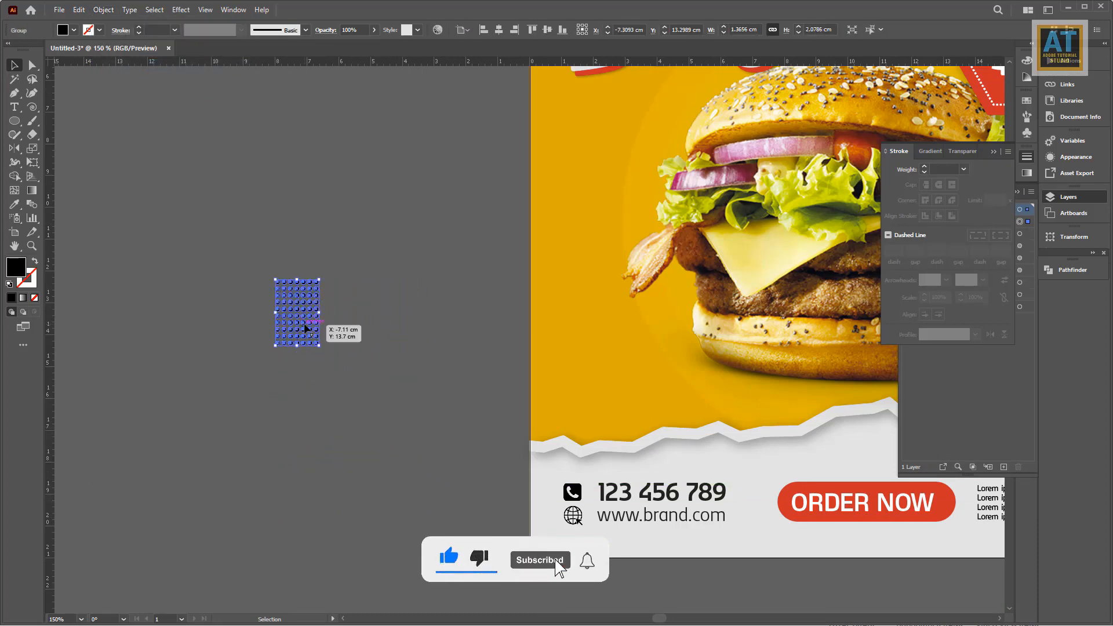
left_click_drag(304, 329, 601, 332)
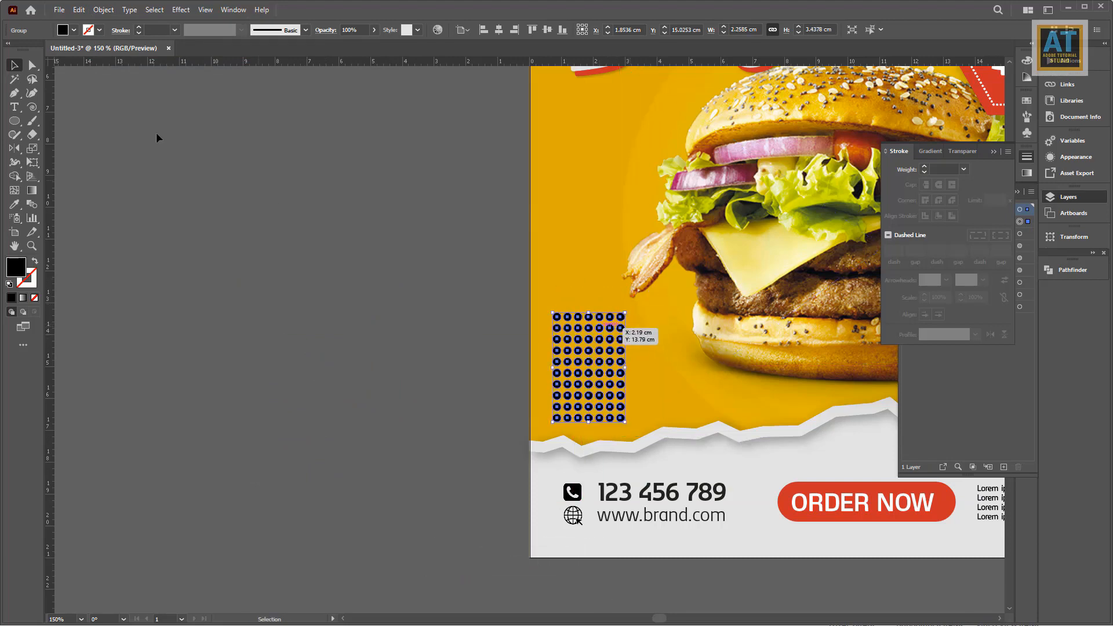
Fill the dot pattern with white and set its opacity to 35%.
left_click(75, 31)
left_click(24, 54)
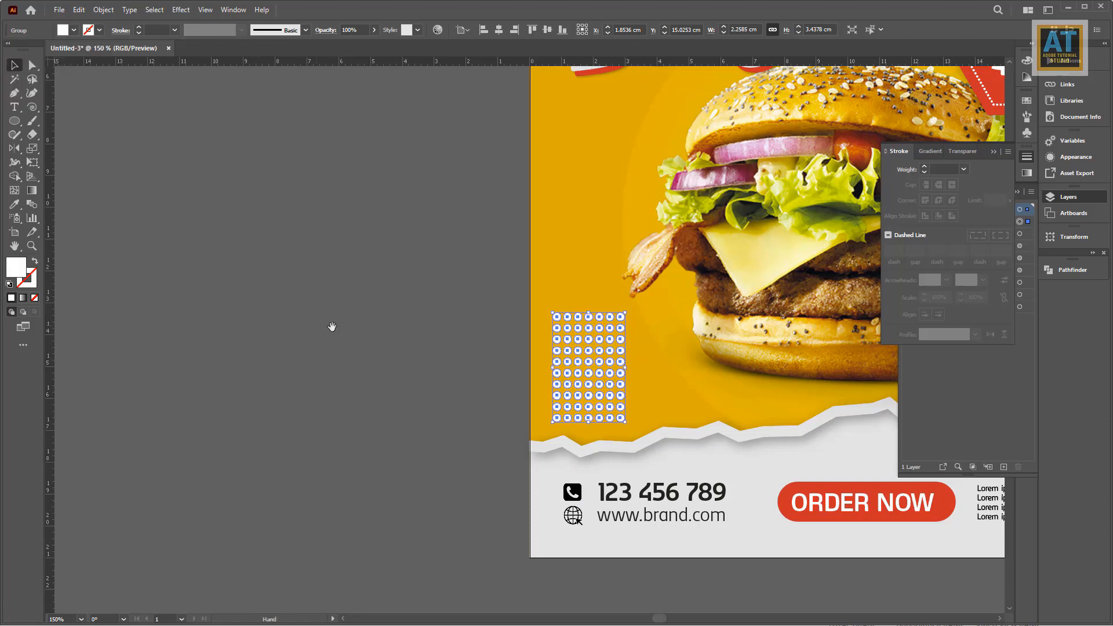
scroll(330, 325, "right", 3)
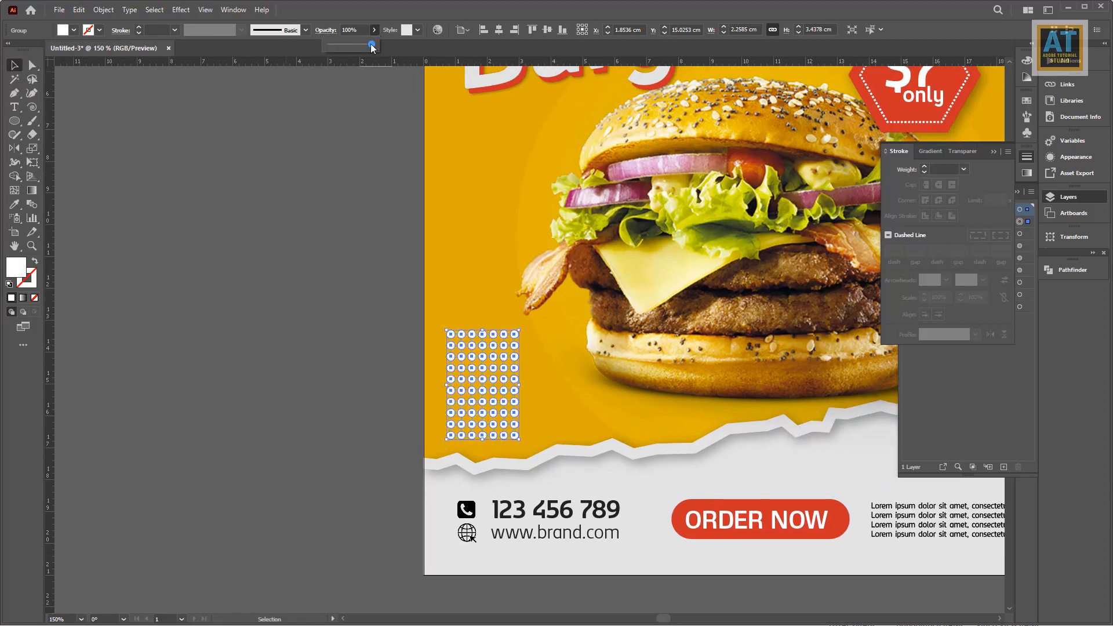
left_click_drag(344, 56, 344, 56)
left_click(280, 274)
scroll(287, 281, "down", 1)
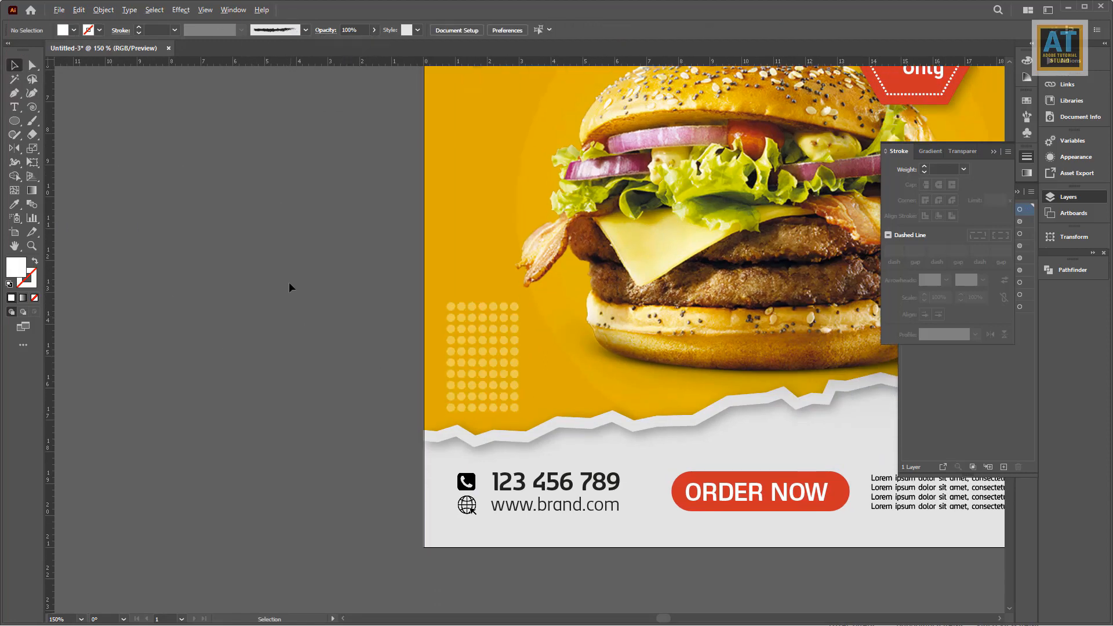
Place a copy of the dot pattern at the poster's right edge, beside the burger and below the price badge.
scroll(347, 325, "right", 2)
scroll(352, 329, "down", 2)
left_click_drag(471, 336, 377, 435)
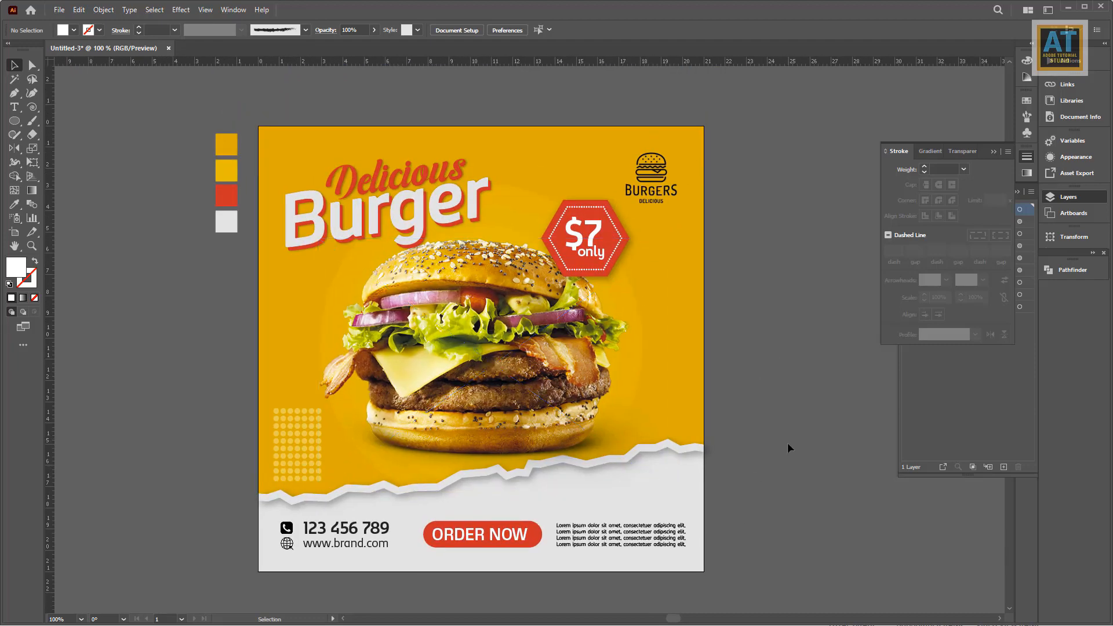
left_click_drag(676, 460, 674, 482)
left_click_drag(305, 447, 683, 326)
Reflect the copied dot pattern across the vertical axis.
right_click(682, 326)
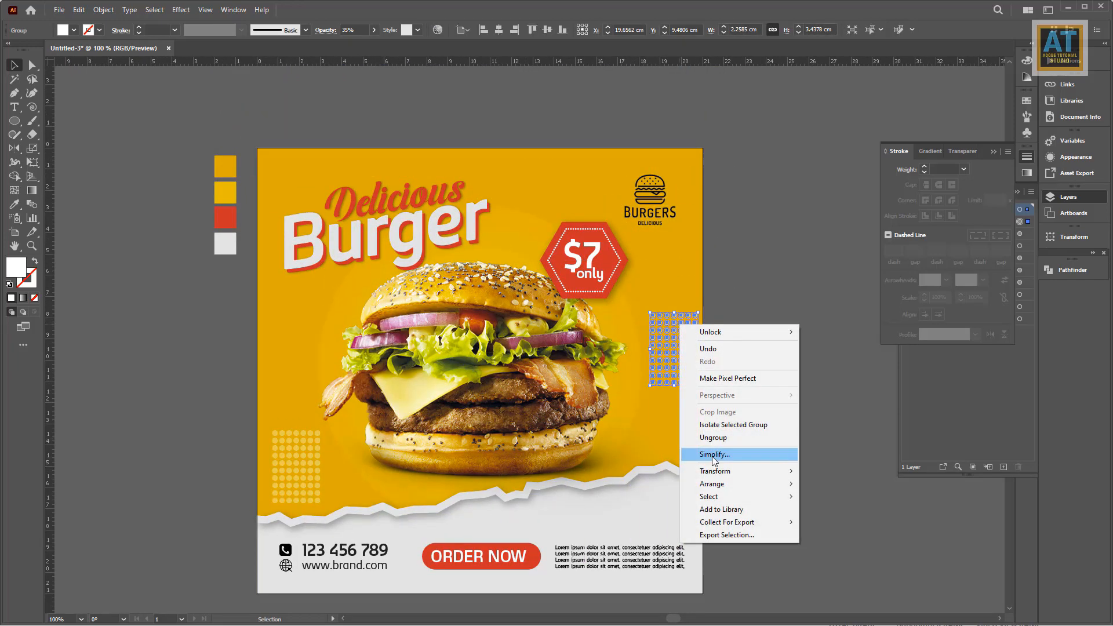
mouse_move(719, 471)
left_click(831, 513)
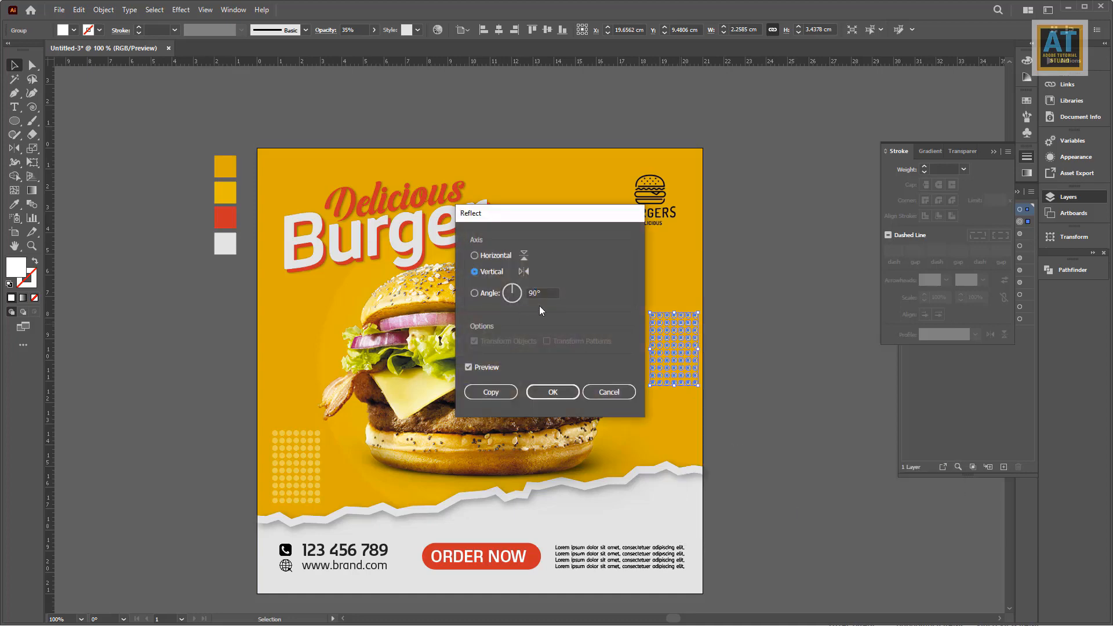
left_click(552, 392)
Rotate the copied dot pattern by 90° at the poster's right edge.
right_click(674, 355)
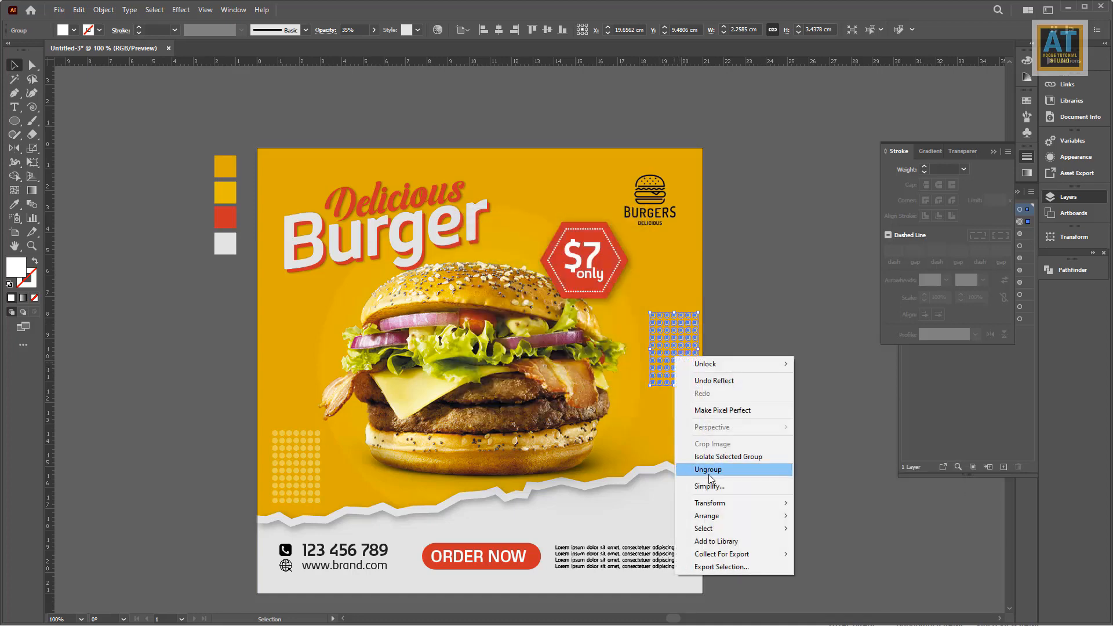
mouse_move(719, 504)
left_click(823, 532)
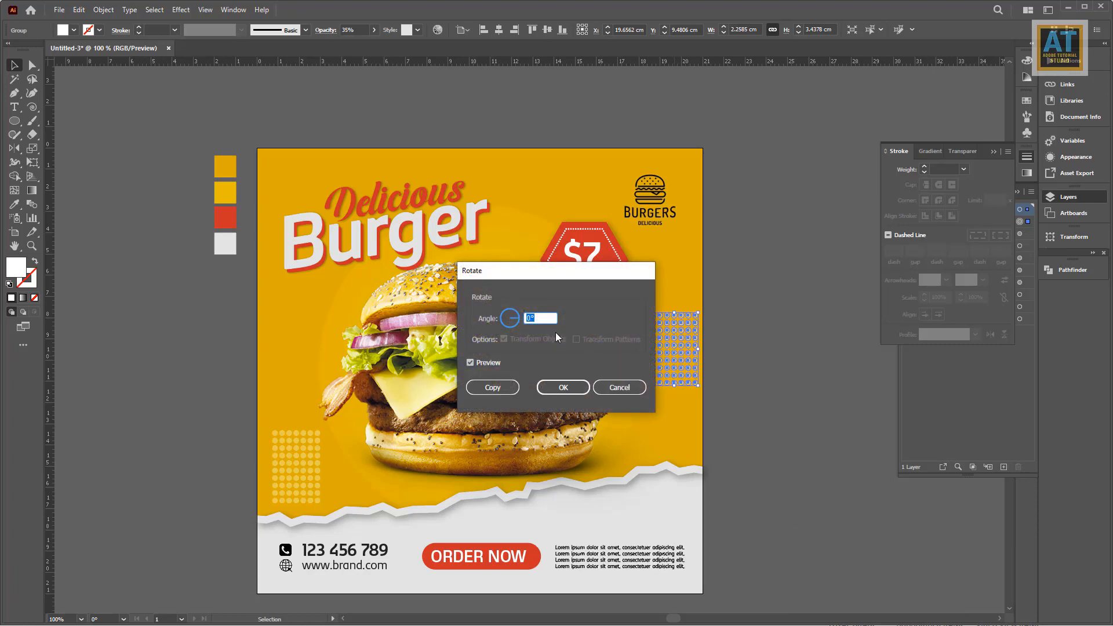
type("9.480")
key("Return")
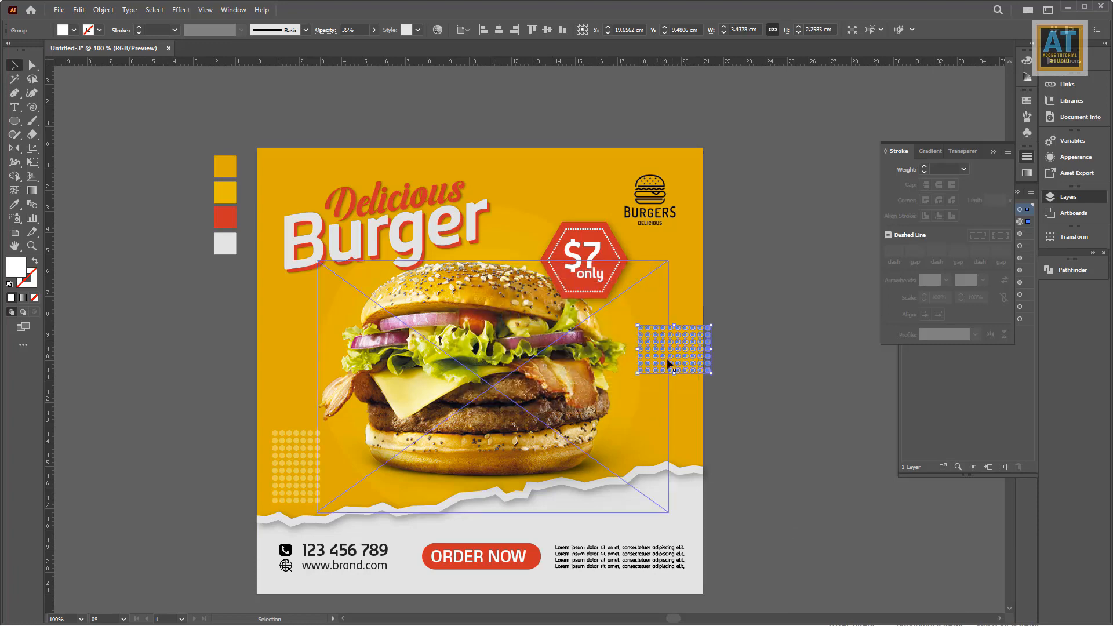
left_click_drag(645, 430, 647, 437)
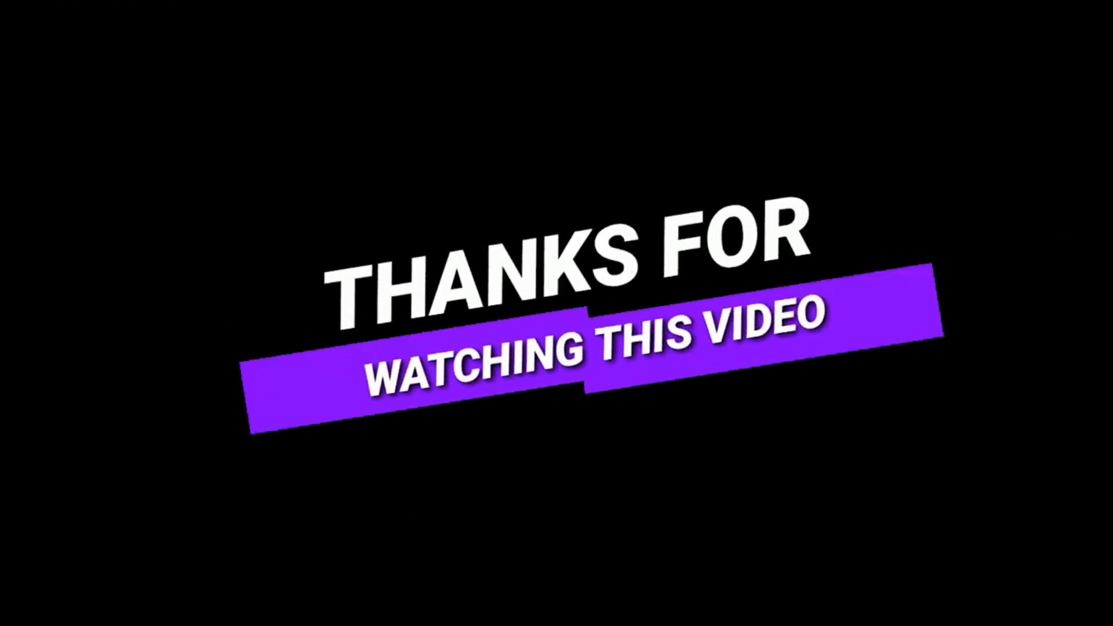